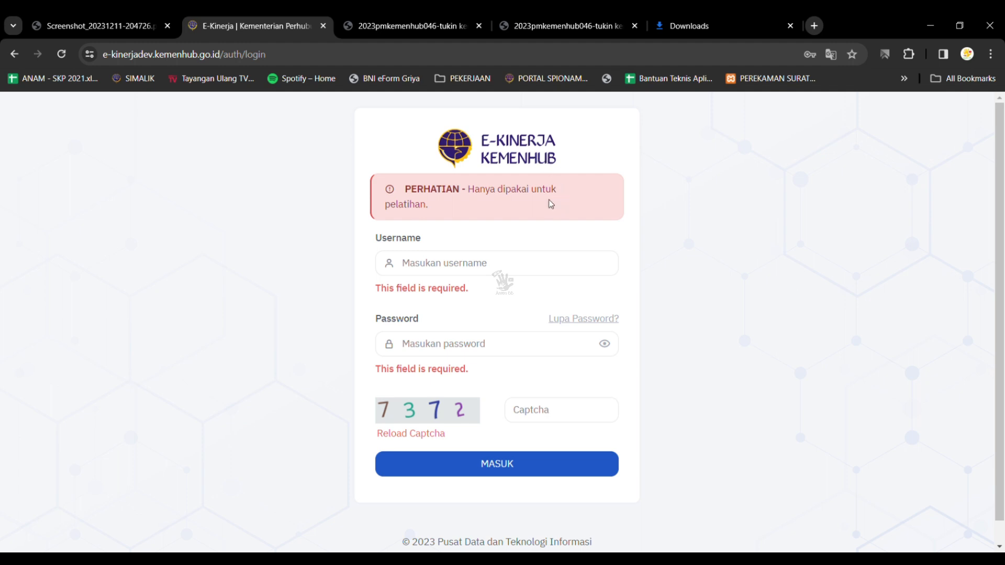
Read the viewer's question in the screenshot, and fill in the username and account password on the E-Kinerja login page
click(102, 25)
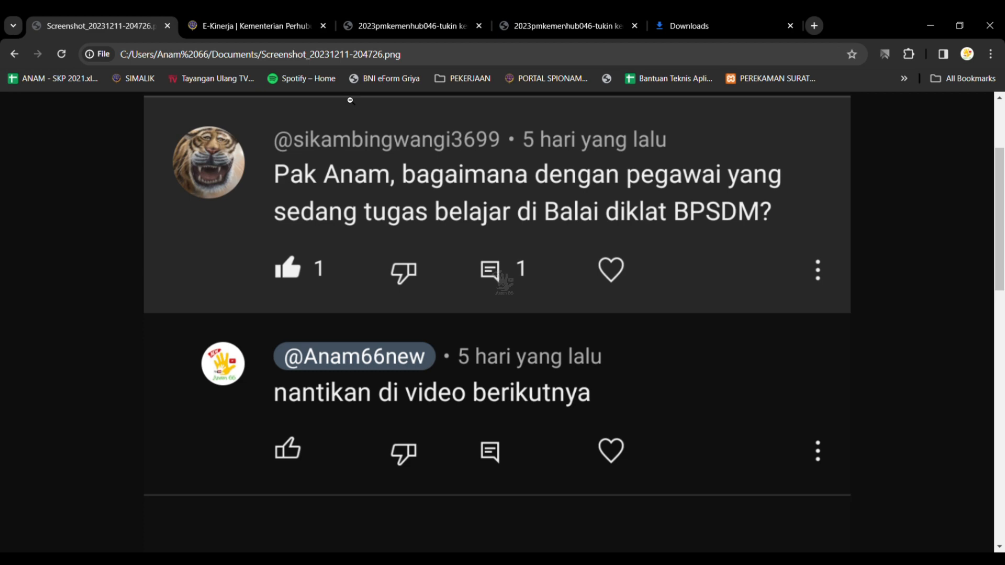
click(269, 26)
click(484, 272)
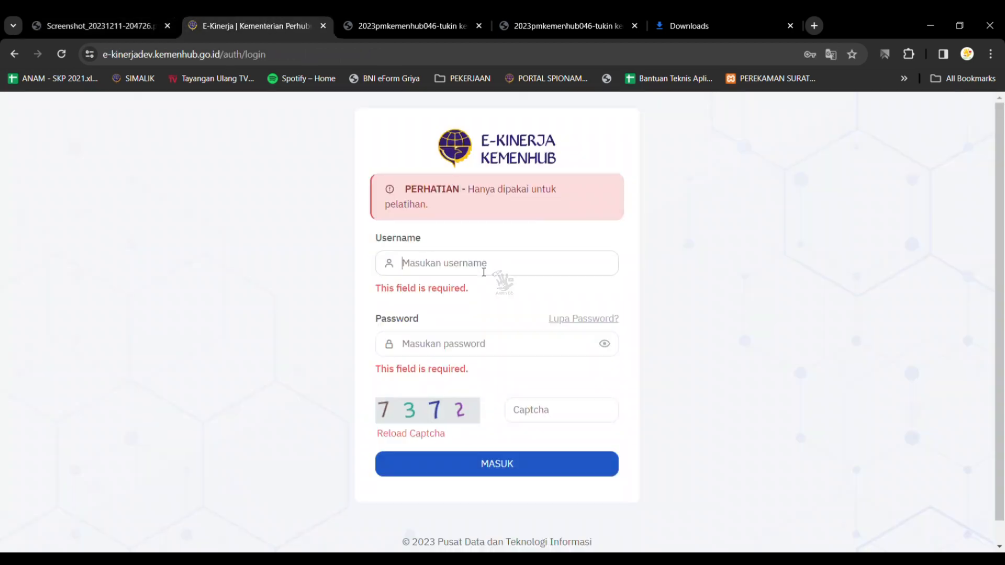
key(ctrl+v)
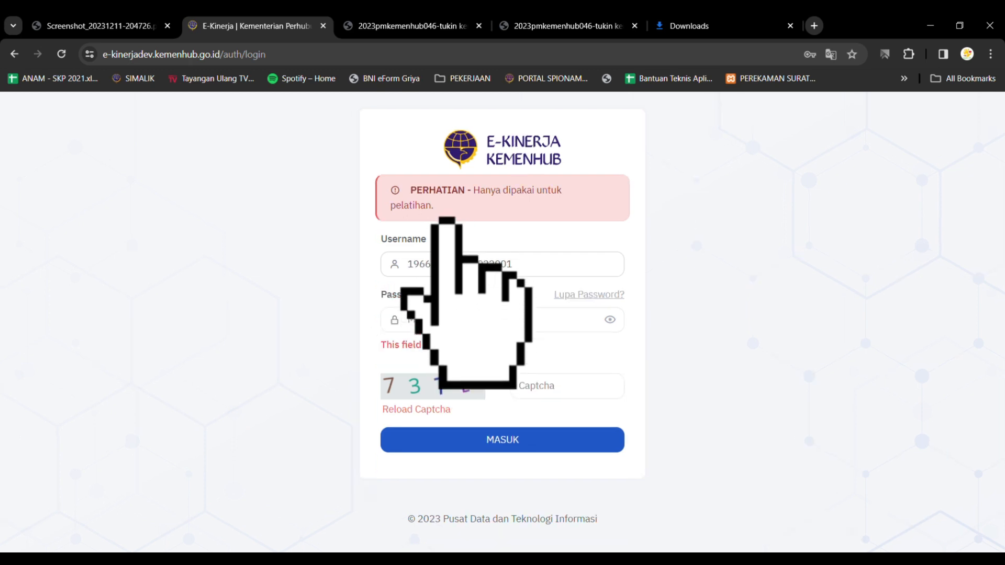
key(Tab)
key(ctrl+v)
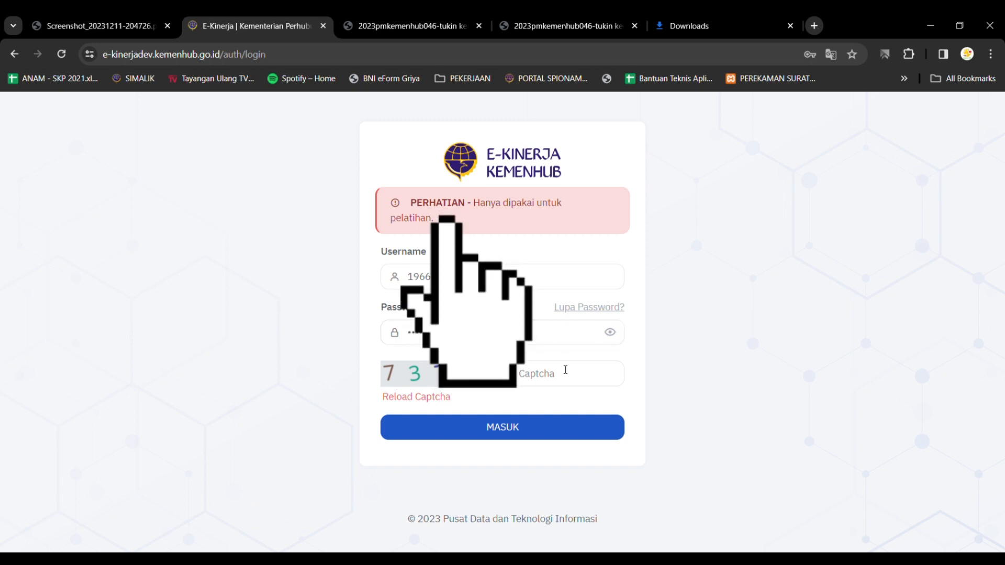
Try to log in to E-Kinerja with the displayed captcha code
click(565, 369)
text(73)
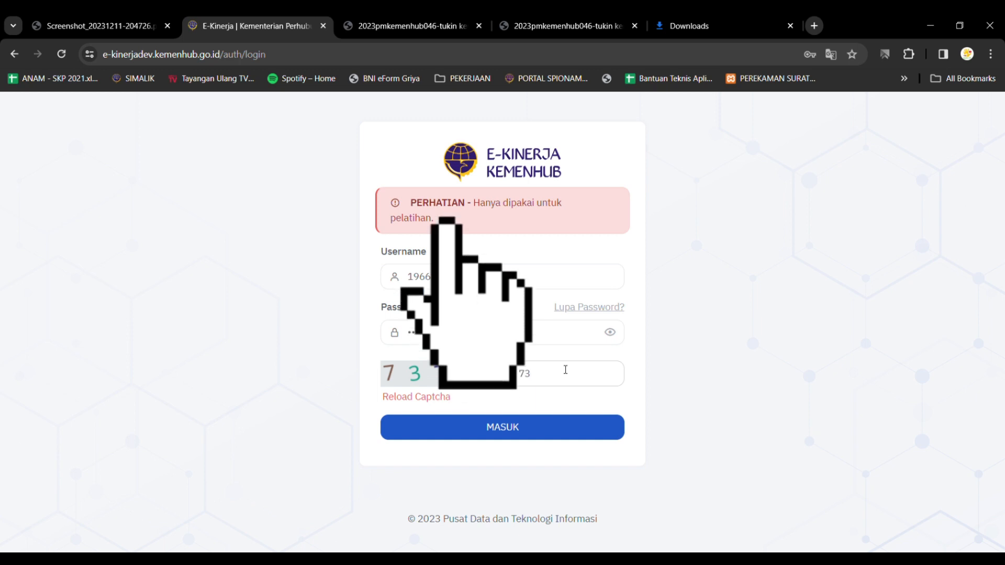
text(72)
key(Return)
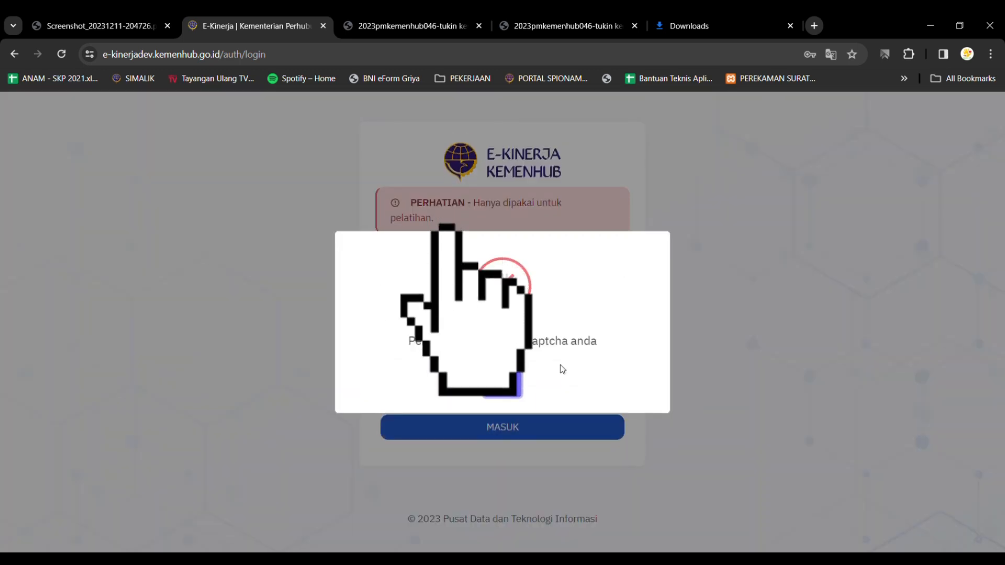
Dismiss the login alert, load a new captcha, enter its code and log in to E-Kinerja
click(502, 385)
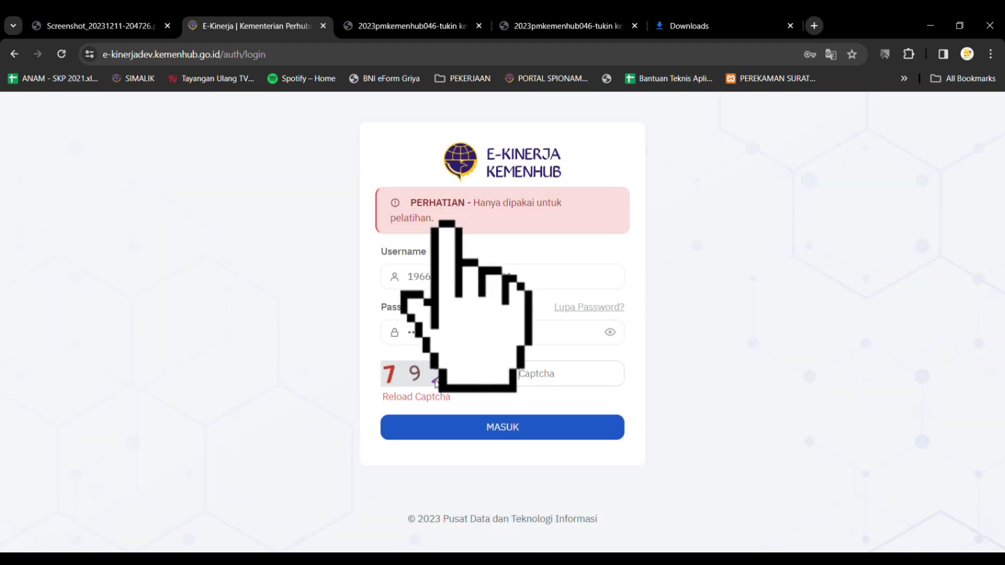
click(412, 398)
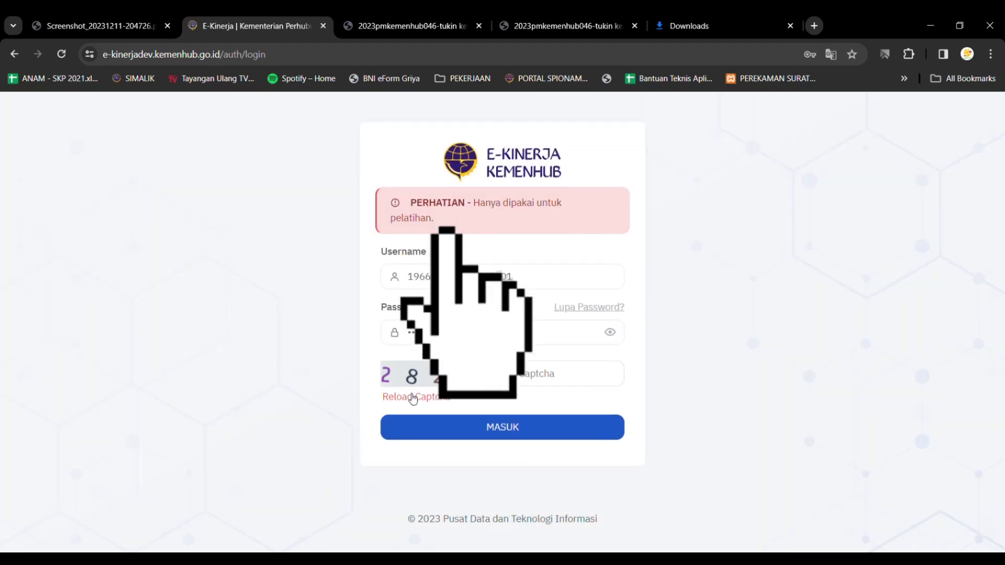
click(556, 377)
text(2827)
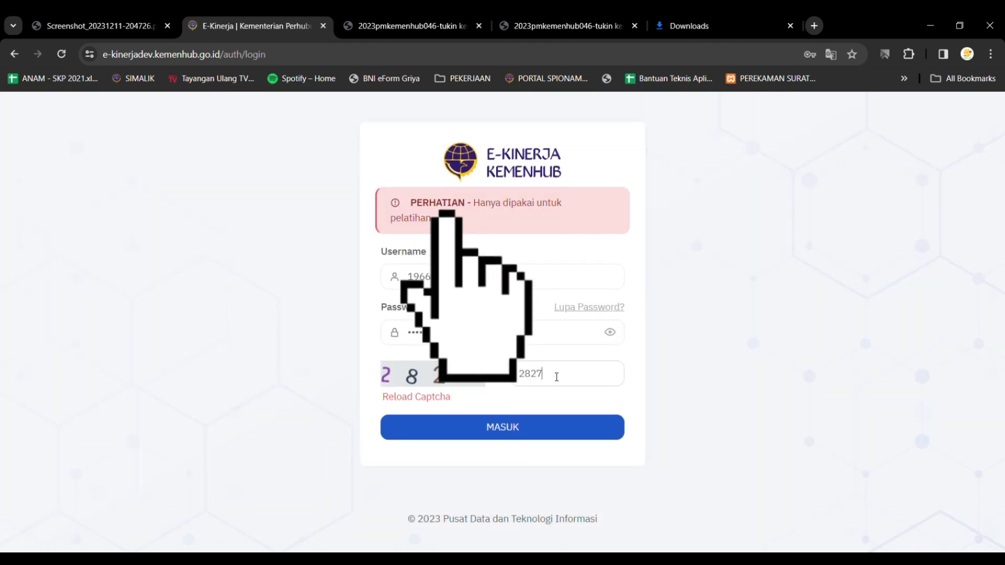
click(525, 433)
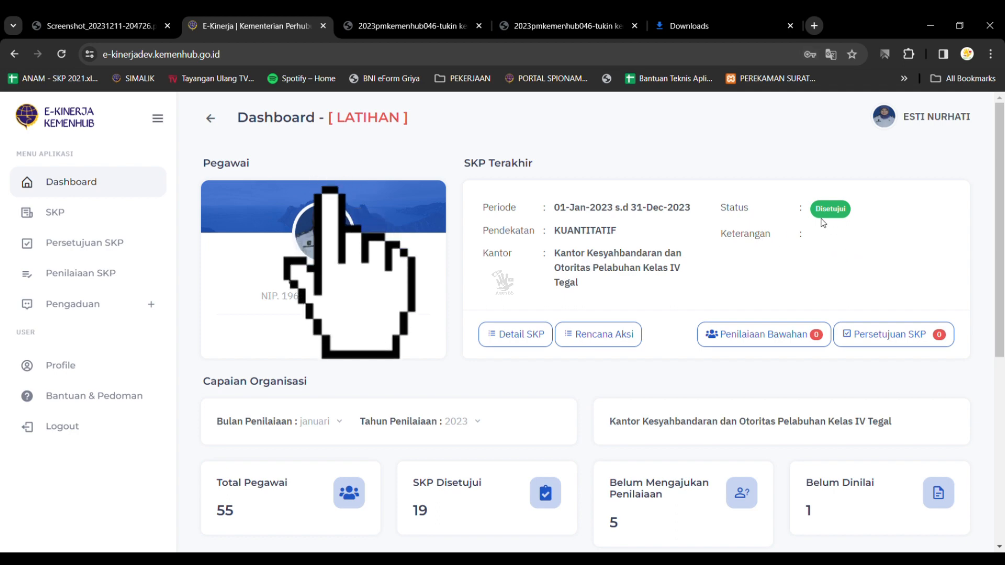
Open the details of the latest SKP and examine its work results, including the additional duty assigned by the leadership
triple_click(576, 210)
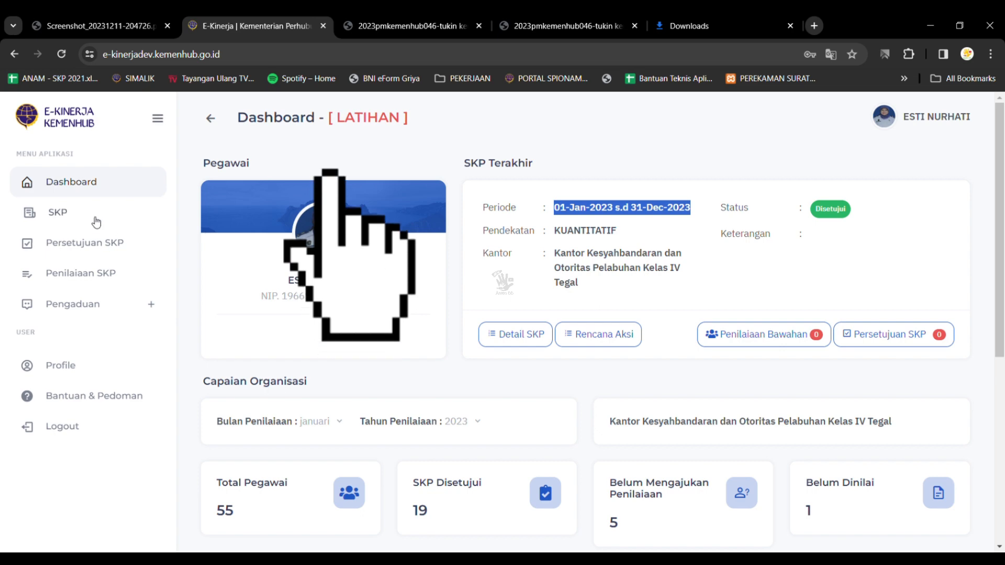
click(516, 336)
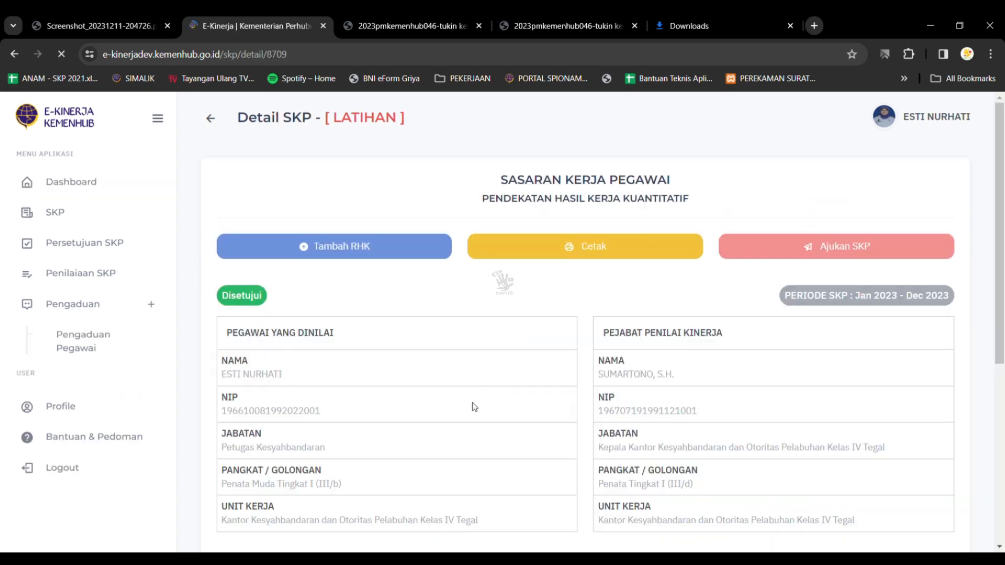
scroll(472, 403, down, 3)
scroll(472, 403, down, 6)
scroll(472, 403, up, 3)
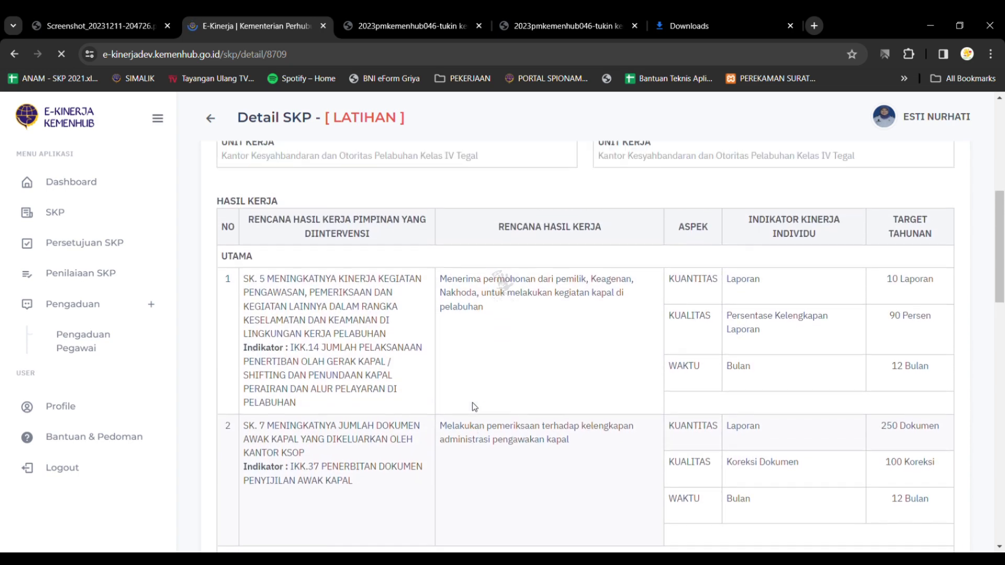
scroll(498, 439, down, 4)
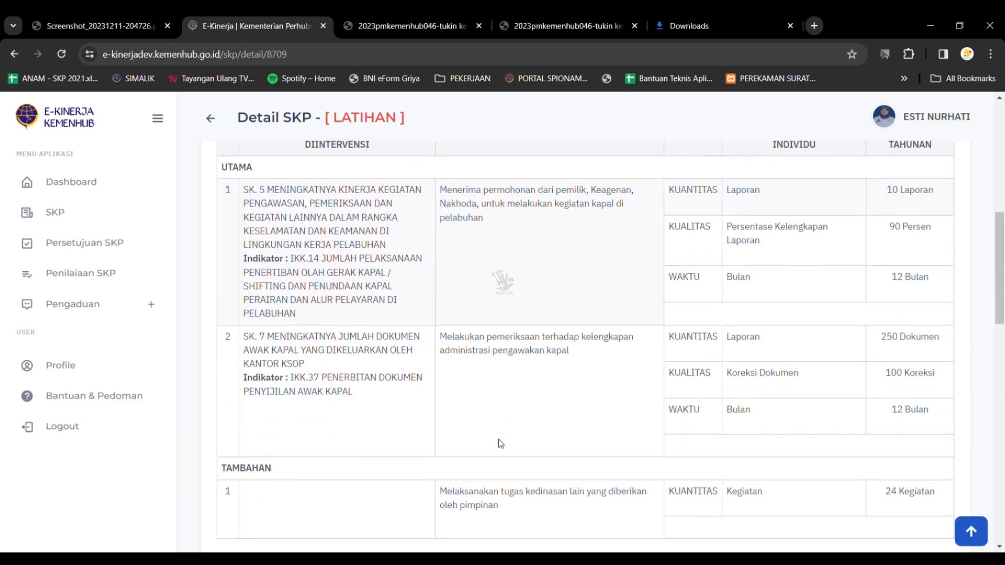
scroll(501, 443, down, 1)
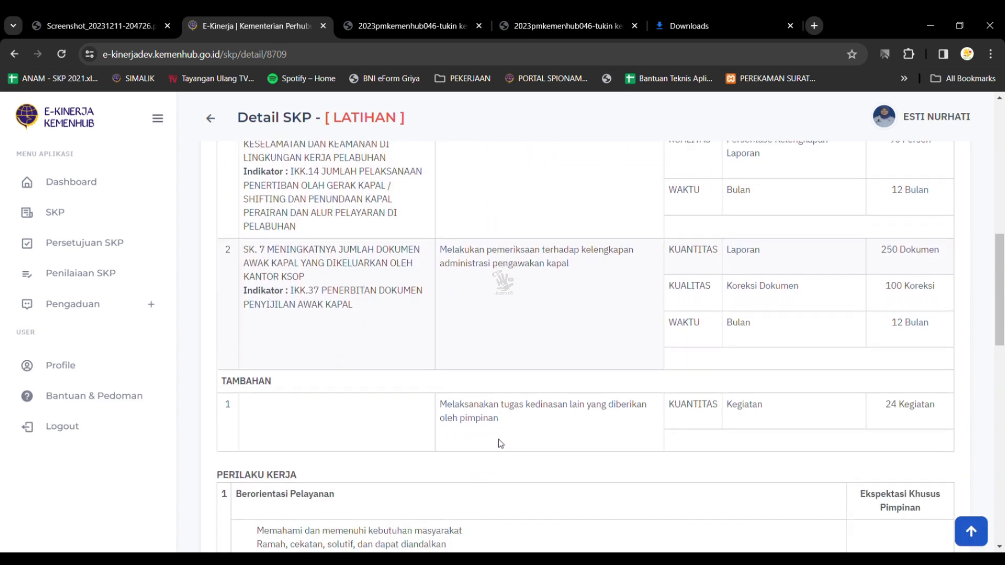
triple_click(453, 410)
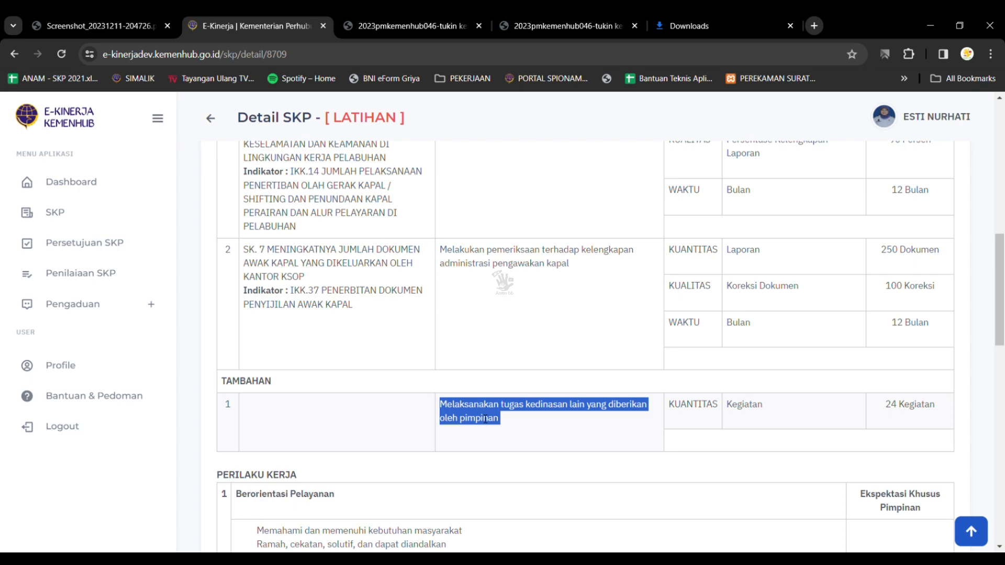
Review the SKP details from the assessed employee and appraiser data through the Perilaku Kerja section, and highlight the appraiser's NIP
scroll(541, 423, up, 10)
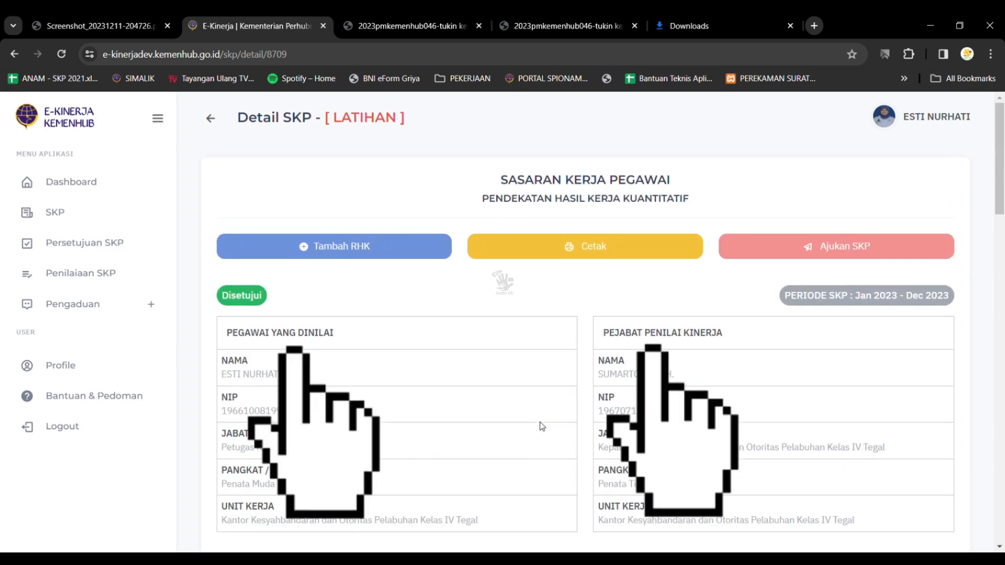
scroll(539, 423, down, 7)
scroll(539, 422, down, 5)
click(539, 422)
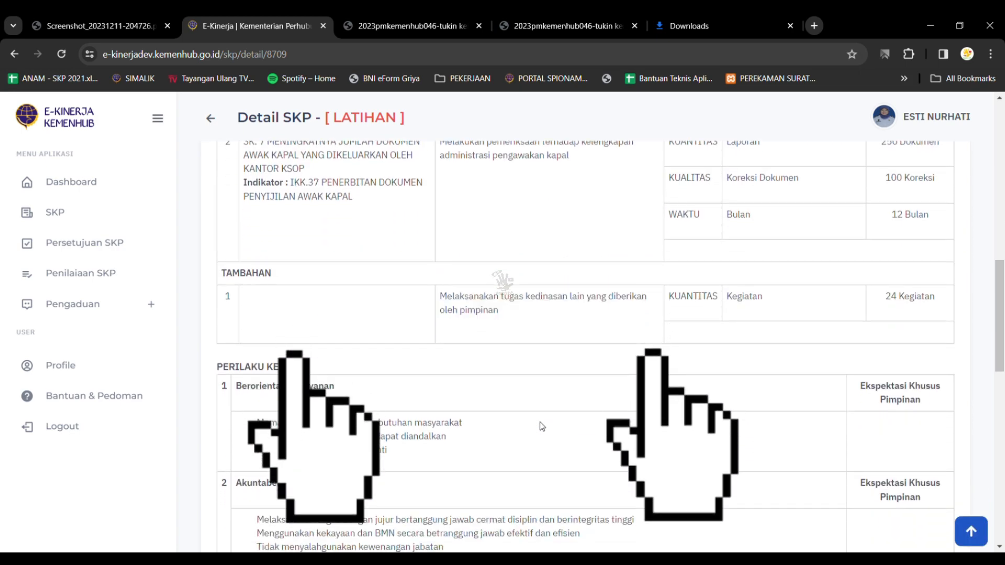
scroll(484, 362, up, 8)
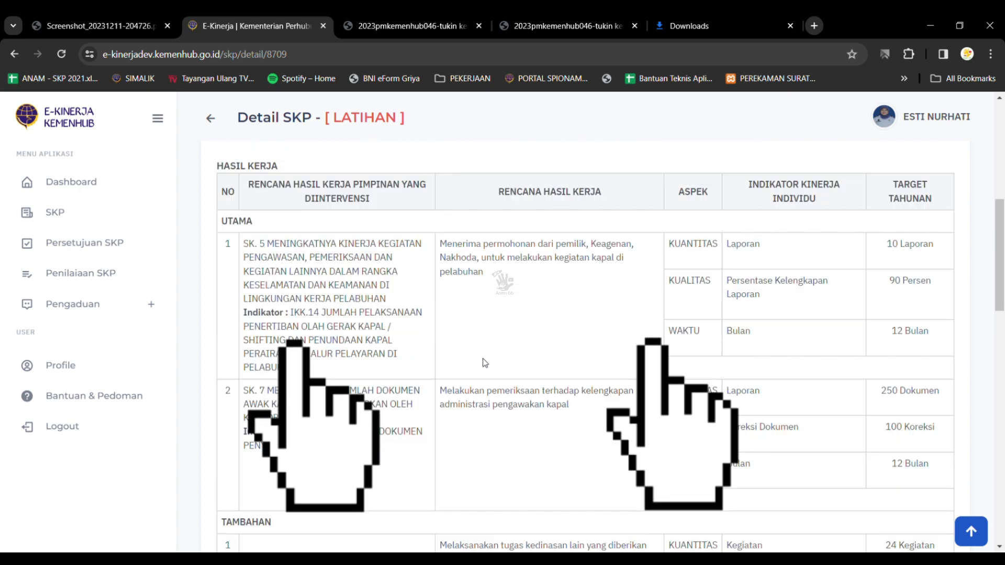
scroll(483, 358, up, 2)
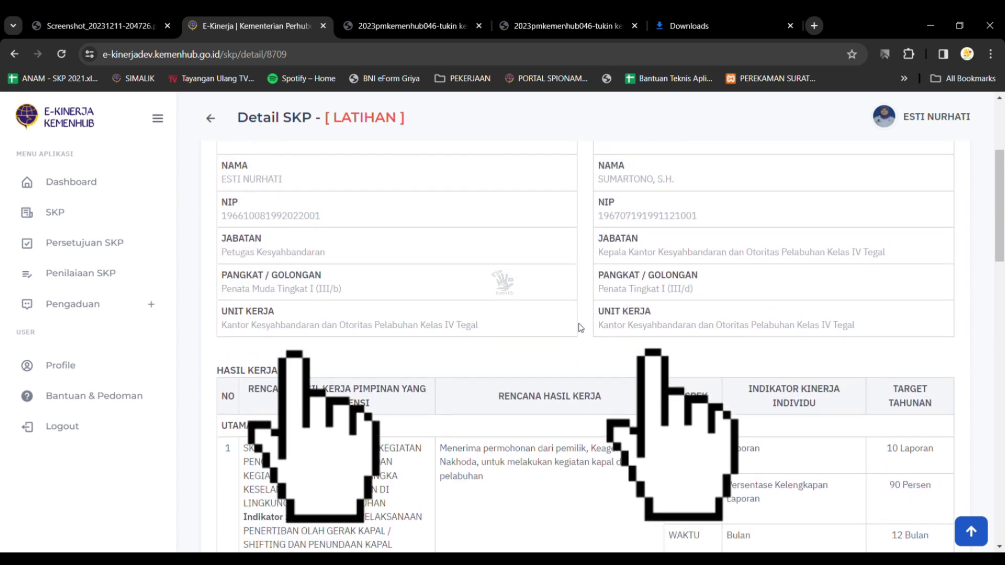
double_click(660, 270)
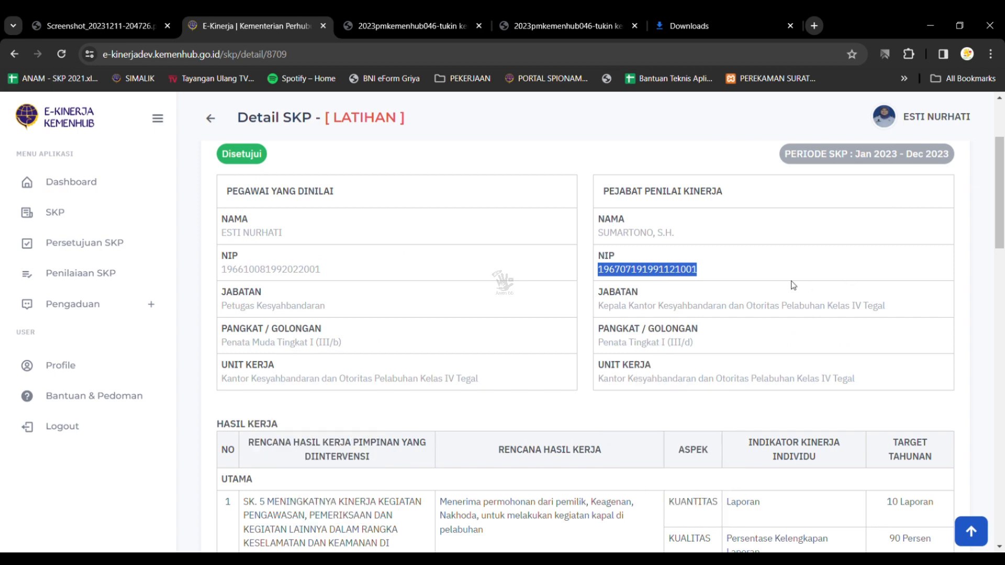
Copy the assessed employee's NIP from the SKP details
scroll(792, 284, up, 3)
click(910, 123)
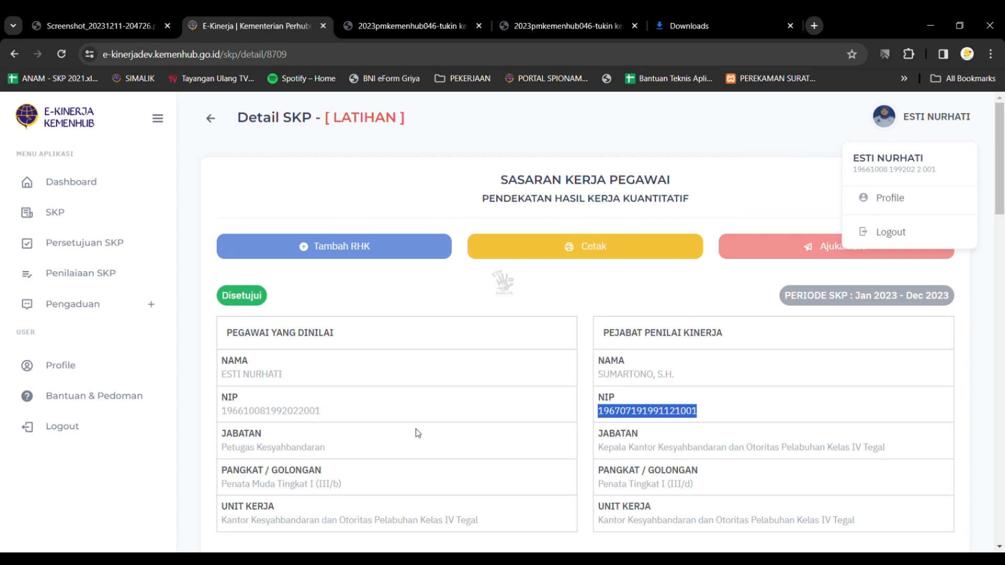
double_click(279, 411)
key(ctrl+c)
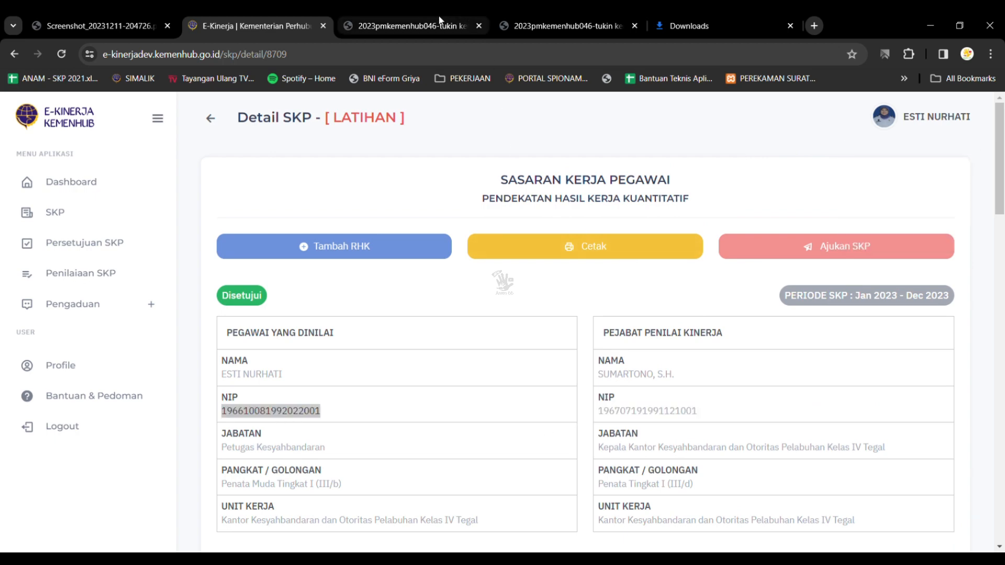
Search the regulation PDF 2023pmkemenhub046-tukin kemenhub.pdf for "tugas belajar" and go to the match in Pasal 36
click(450, 23)
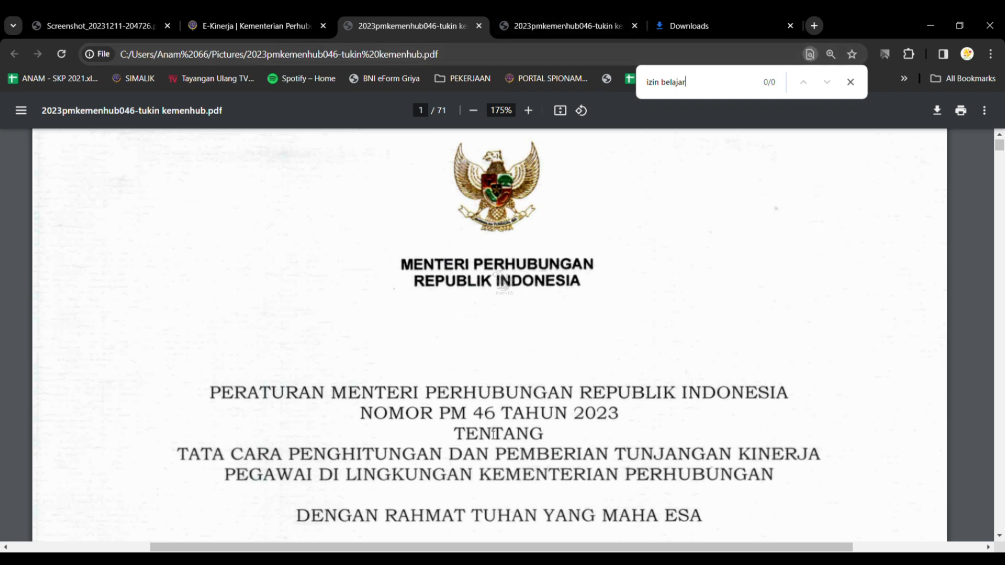
drag(473, 416, 633, 419)
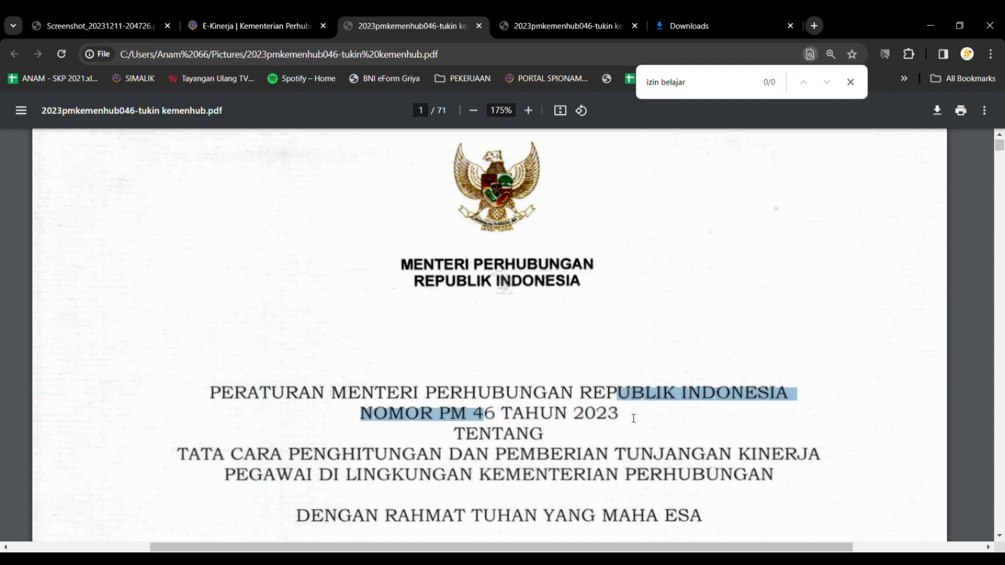
click(567, 21)
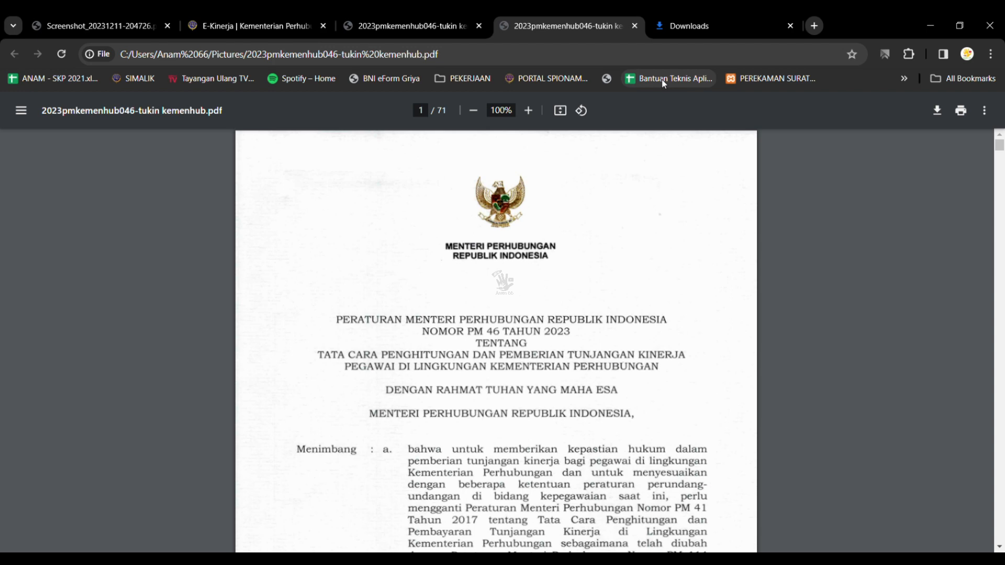
key(ctrl+f)
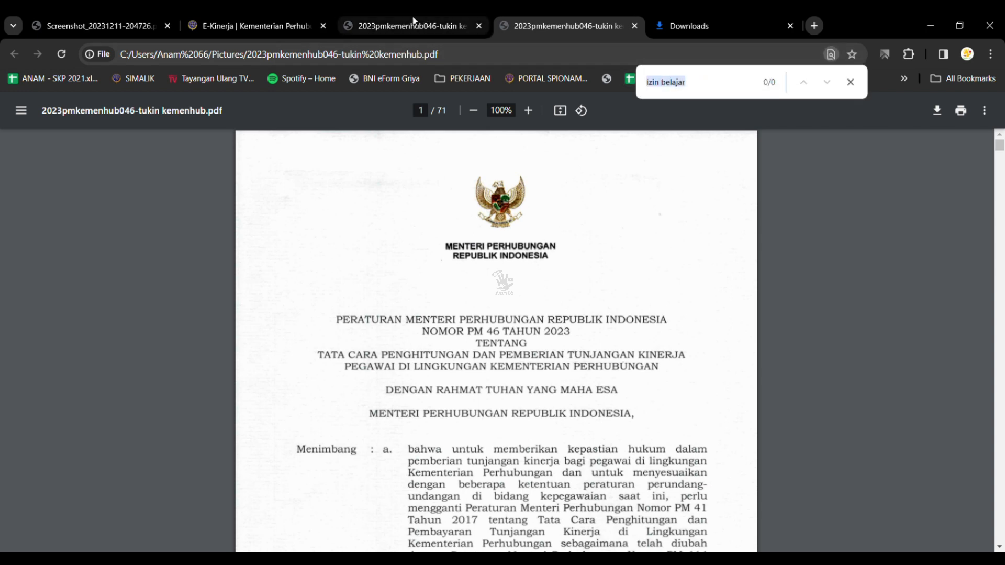
text(tugas )
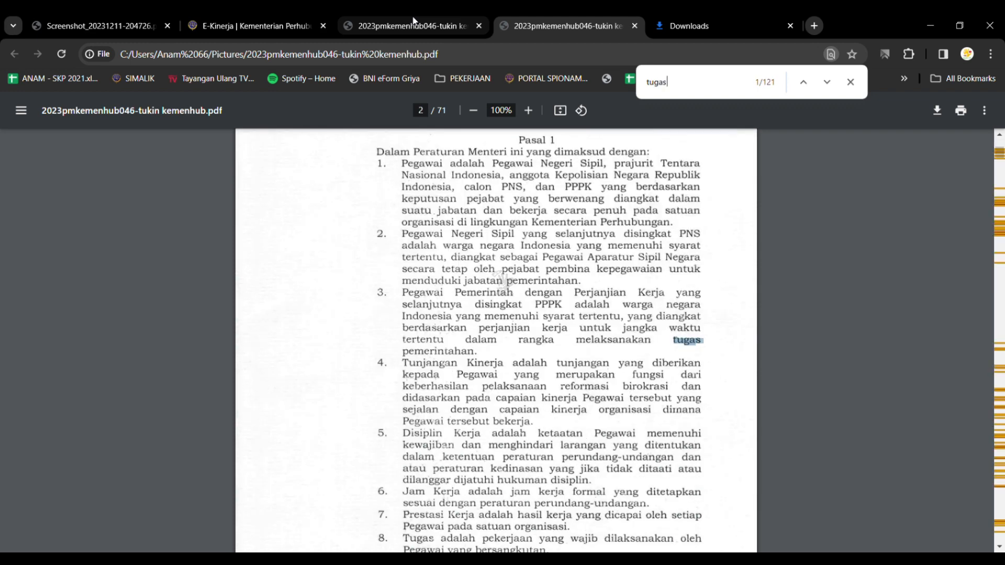
text(belajar)
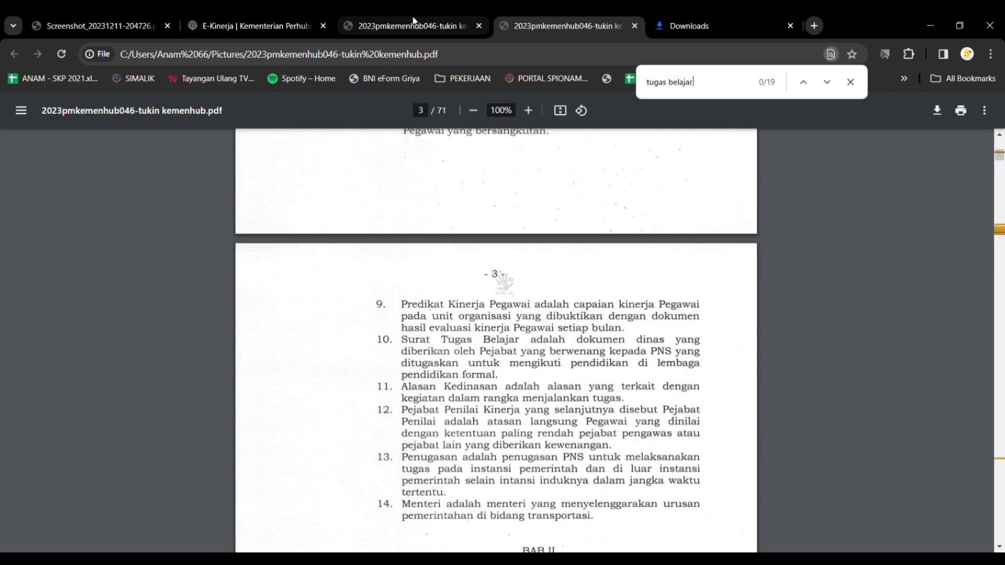
key(Return)
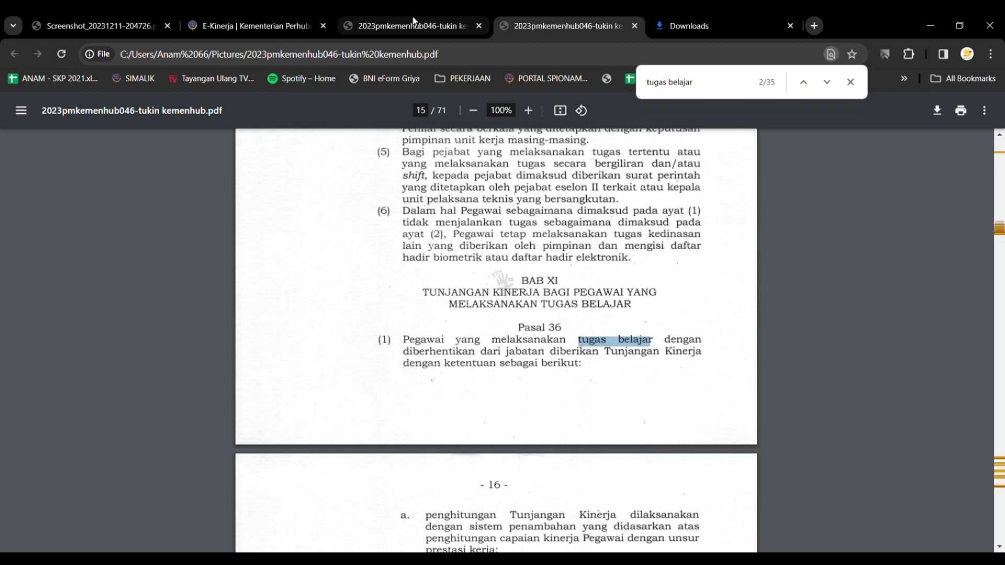
Return to the SKP details, paste the employee's NIP into the address bar to compare it with the appraiser's, and review the work results
click(280, 24)
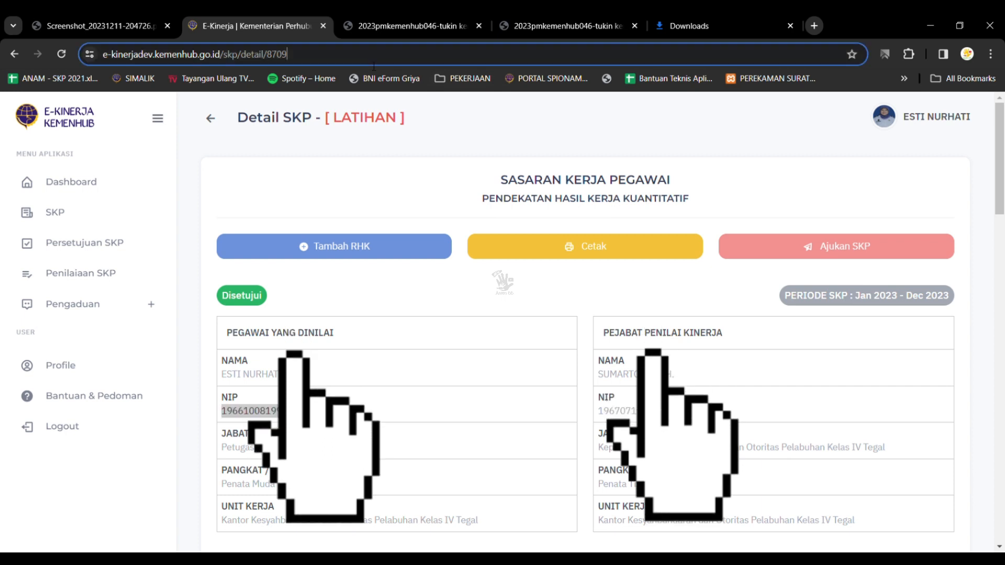
click(439, 57)
key(ctrl+v)
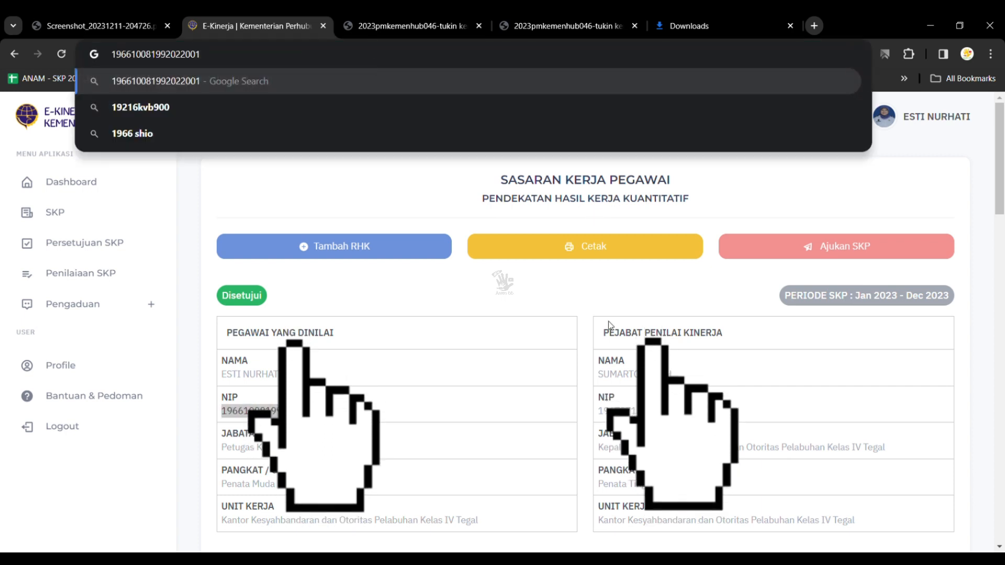
double_click(618, 410)
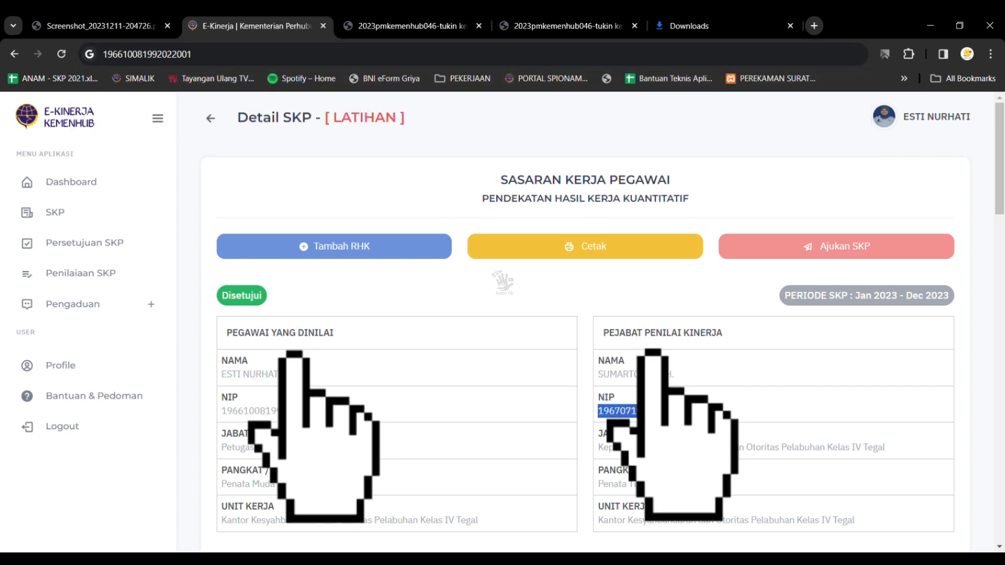
scroll(585, 345, down, 10)
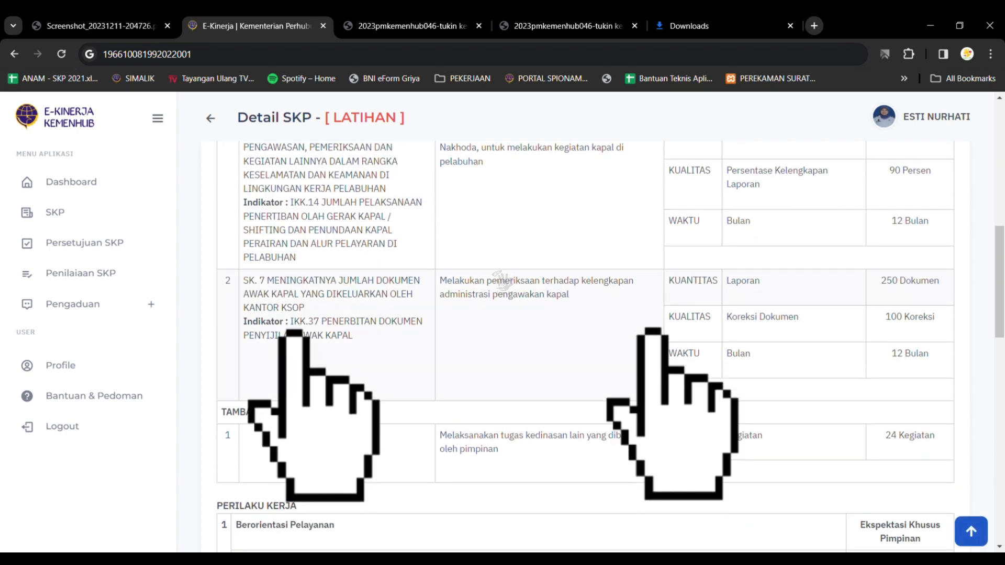
scroll(463, 390, up, 3)
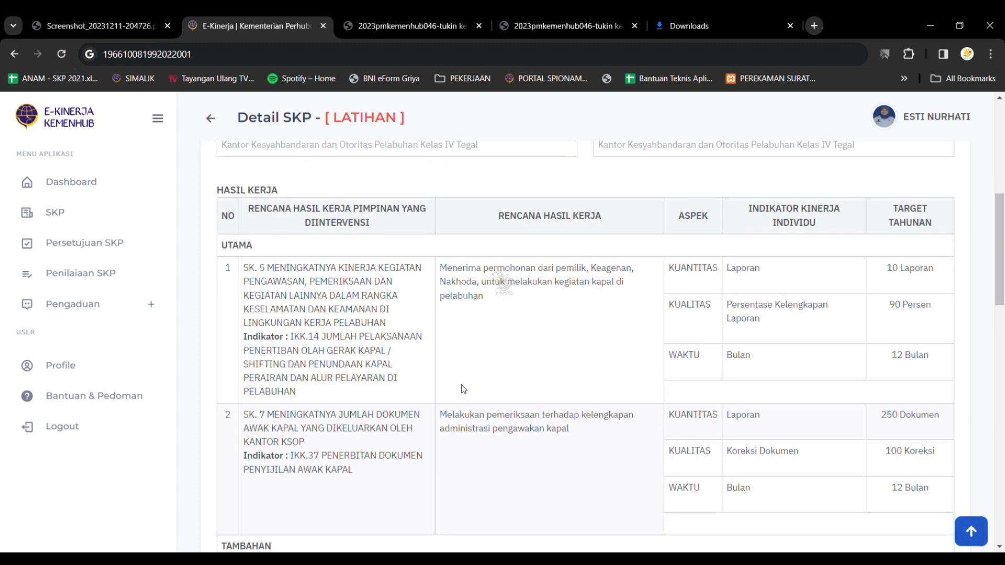
Review the employee and appraiser data in the SKP details and highlight the SKP's approval status
scroll(524, 300, up, 5)
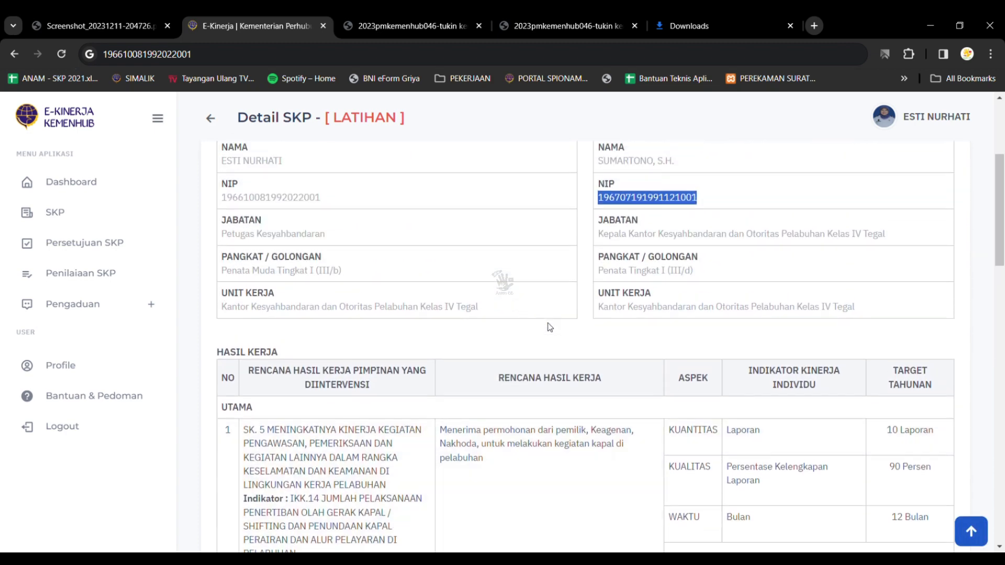
scroll(549, 328, down, 2)
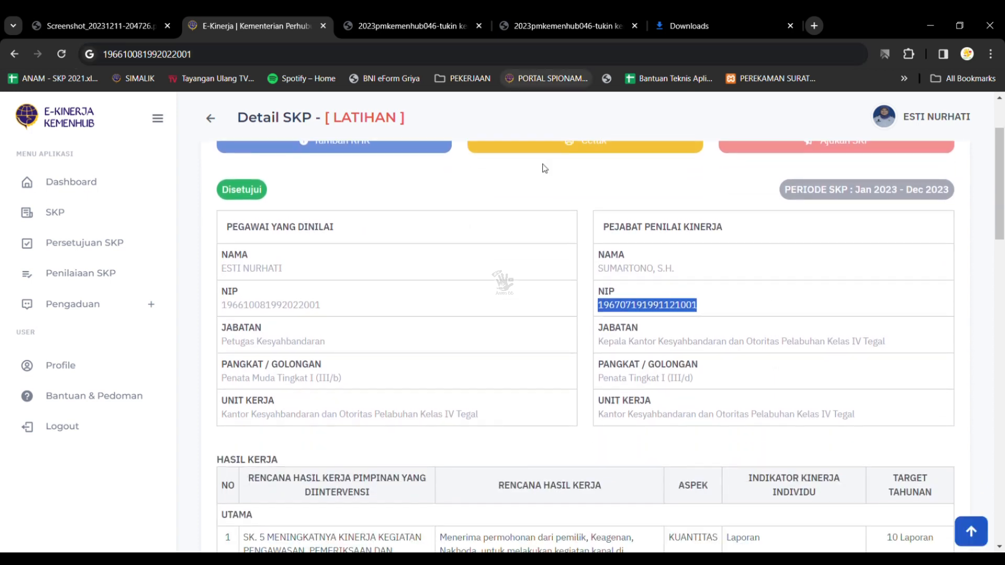
click(245, 197)
double_click(245, 197)
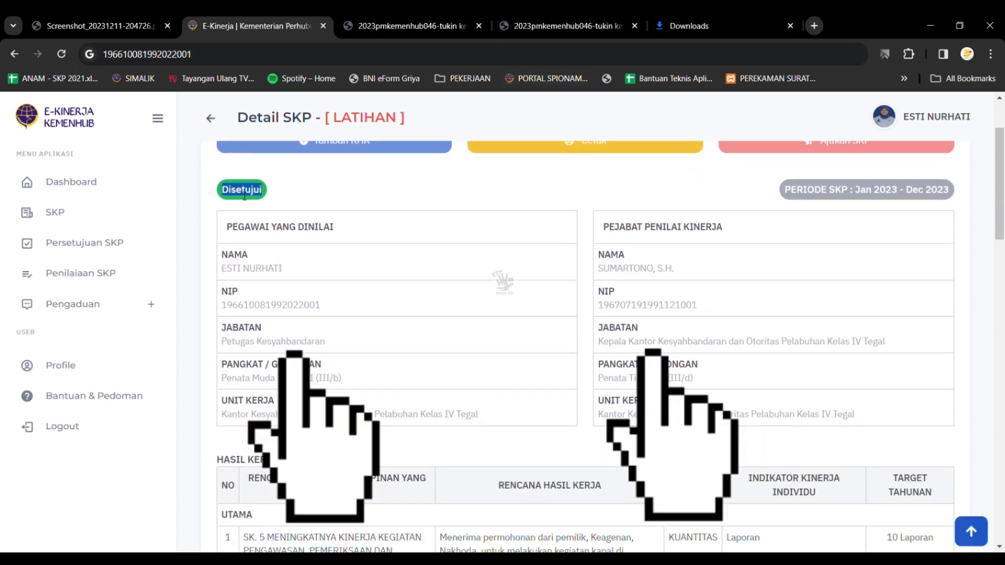
Load e-kinerjadev.kemenhub.go.id in the Downloads tab and return to the SKP details tab
click(731, 21)
click(697, 55)
text(e)
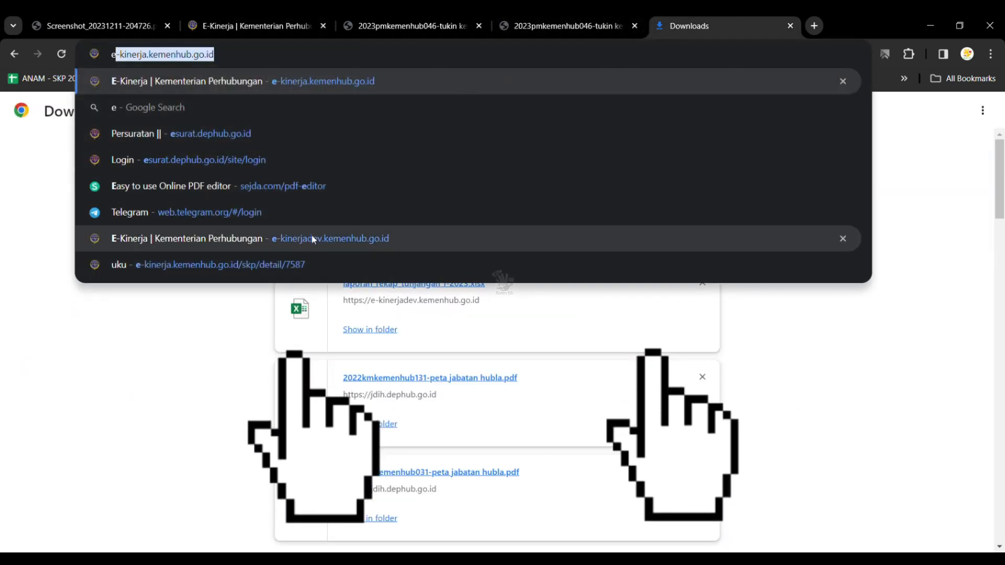
click(312, 237)
click(262, 12)
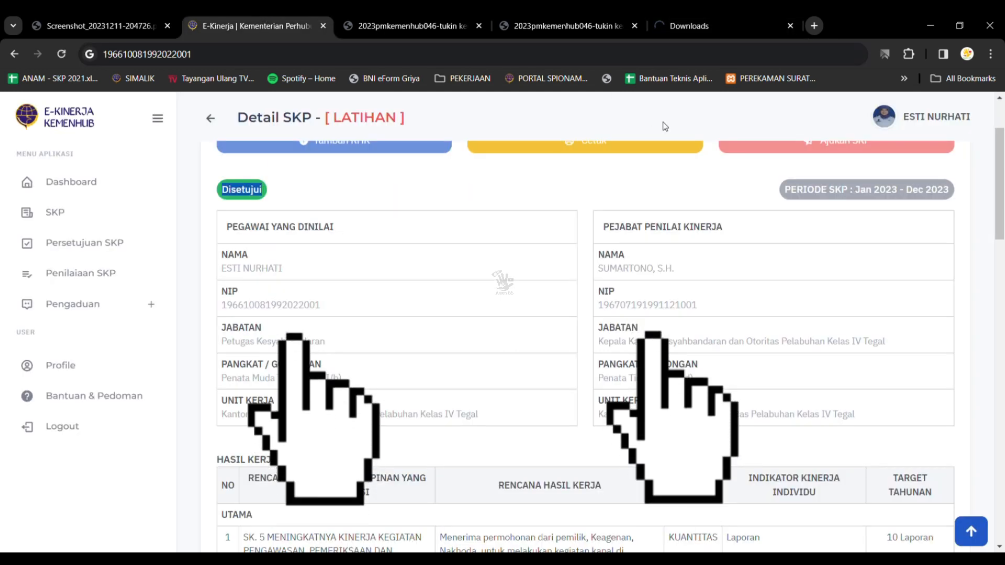
Log out of the employee's account and log in to E-Kinerja with the appraiser's account
click(928, 133)
click(906, 231)
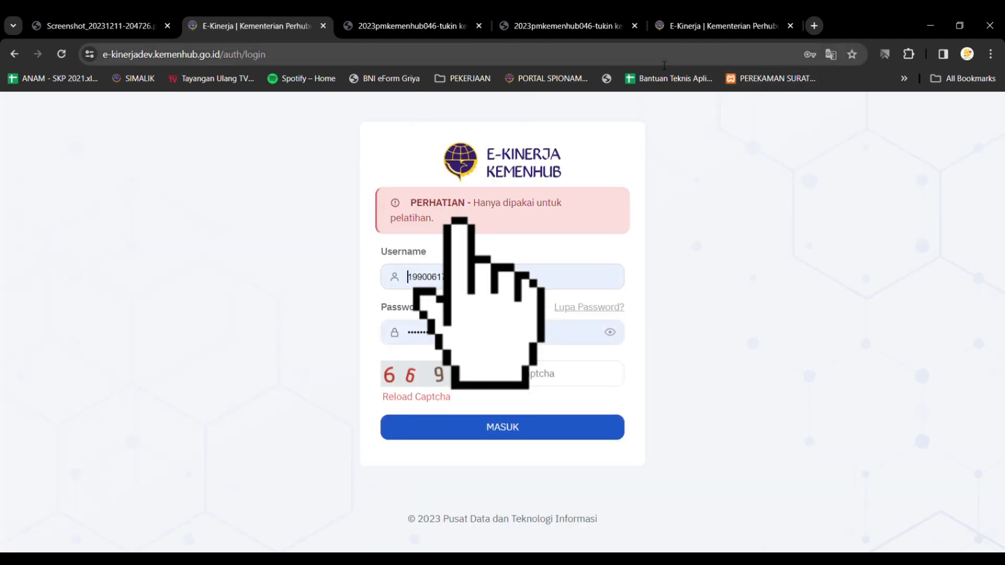
click(728, 23)
click(544, 432)
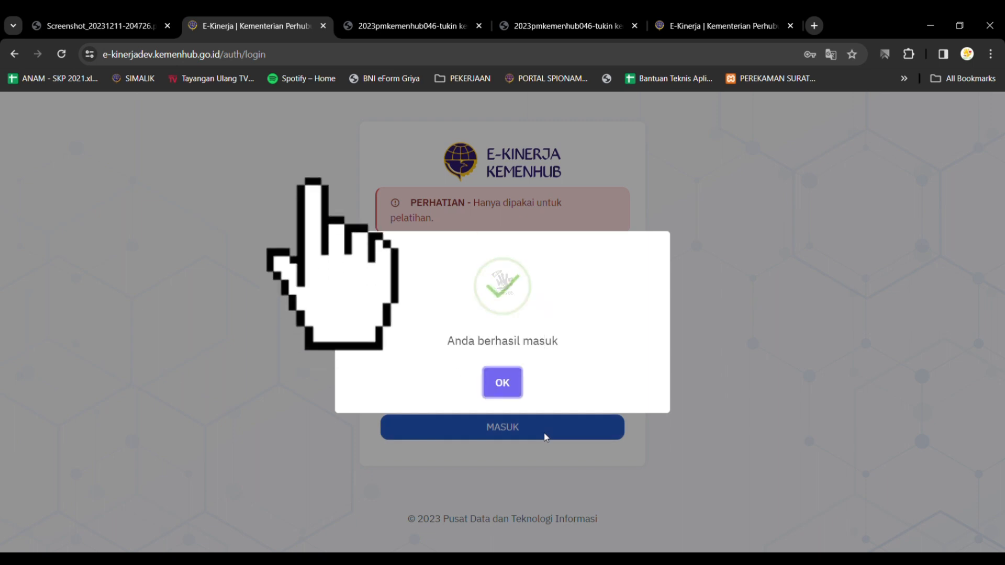
click(520, 393)
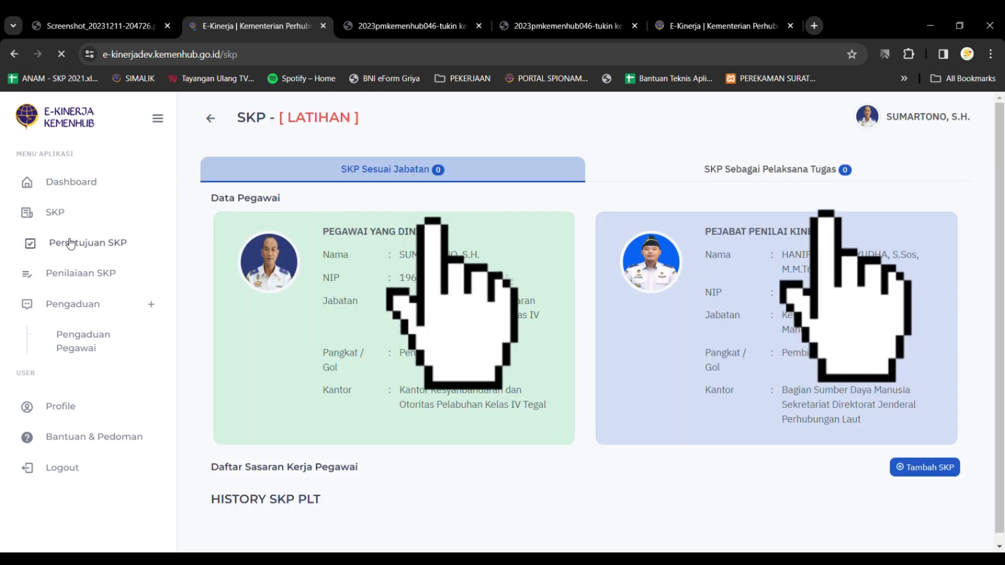
Filter the SKP approval list by status DISETUJUI and the employee's first name, and open the details of that employee's SKP
click(71, 244)
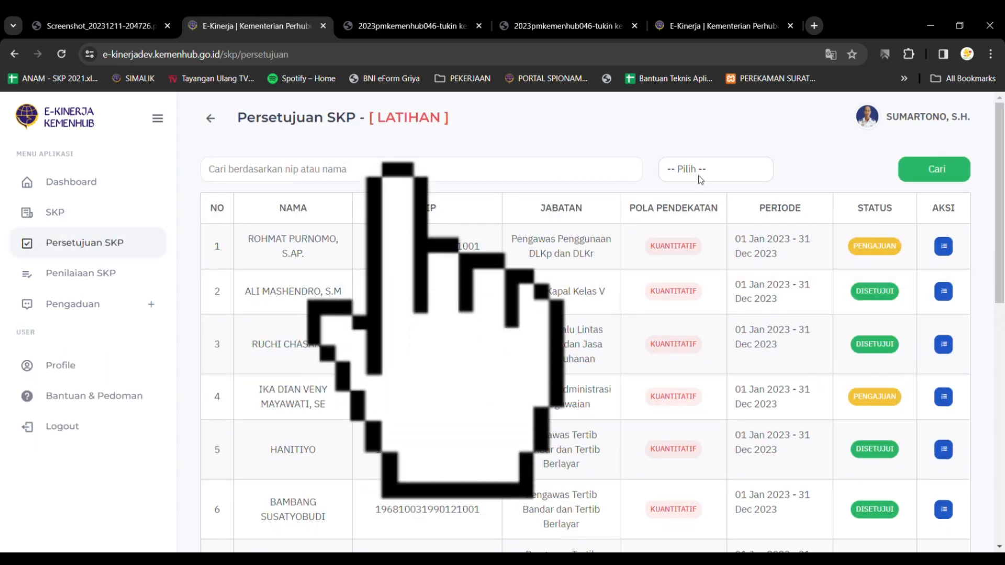
click(709, 218)
click(503, 173)
text(ESTI)
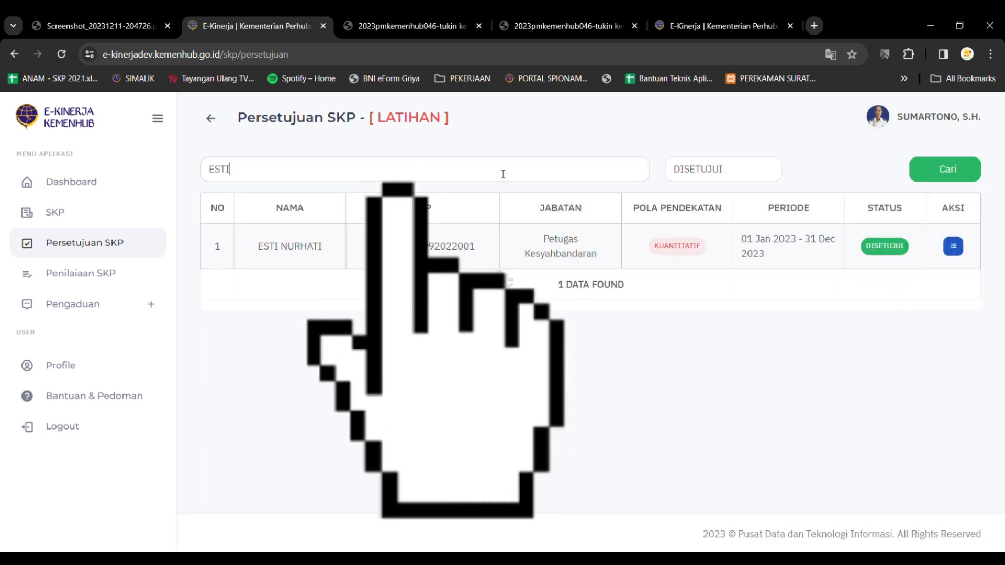
double_click(884, 246)
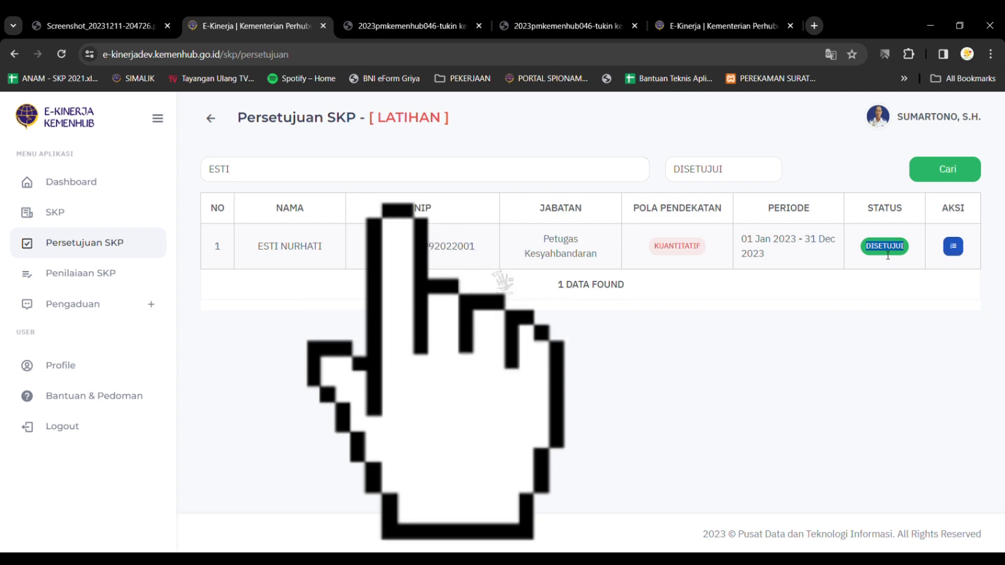
click(950, 251)
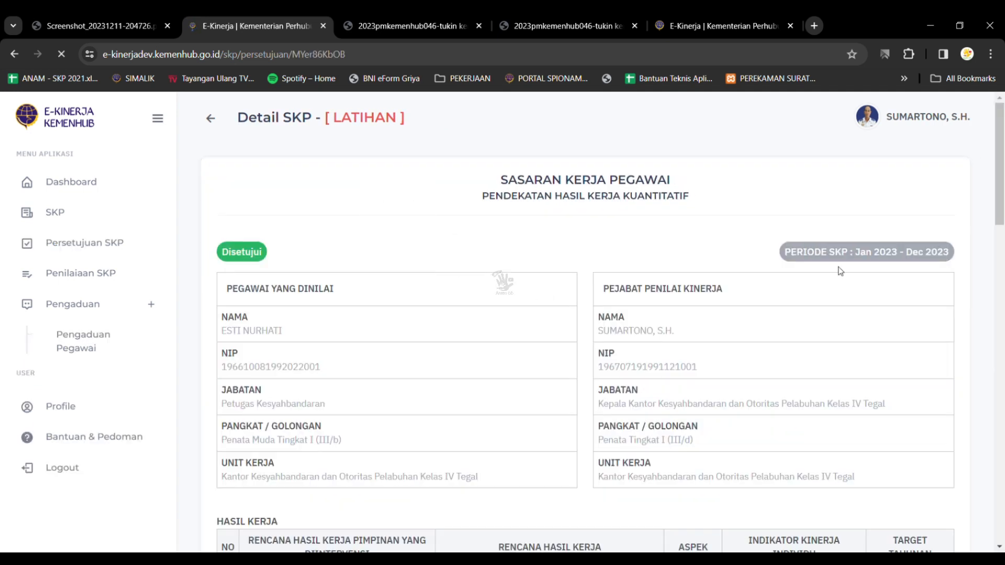
Return the employee's approved SKP for revision with the note "diklat 2 bulan"
scroll(709, 338, down, 15)
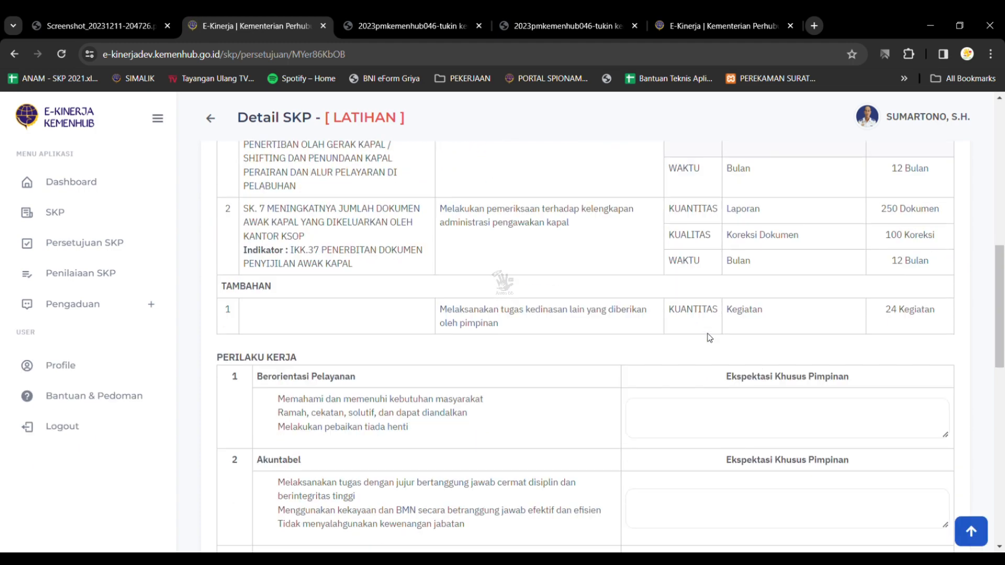
scroll(709, 338, down, 9)
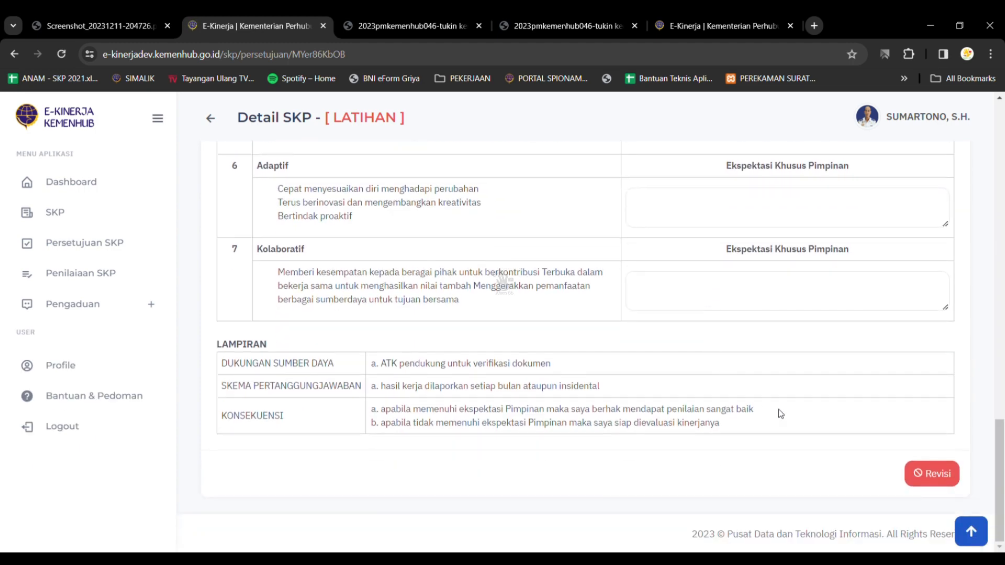
click(920, 475)
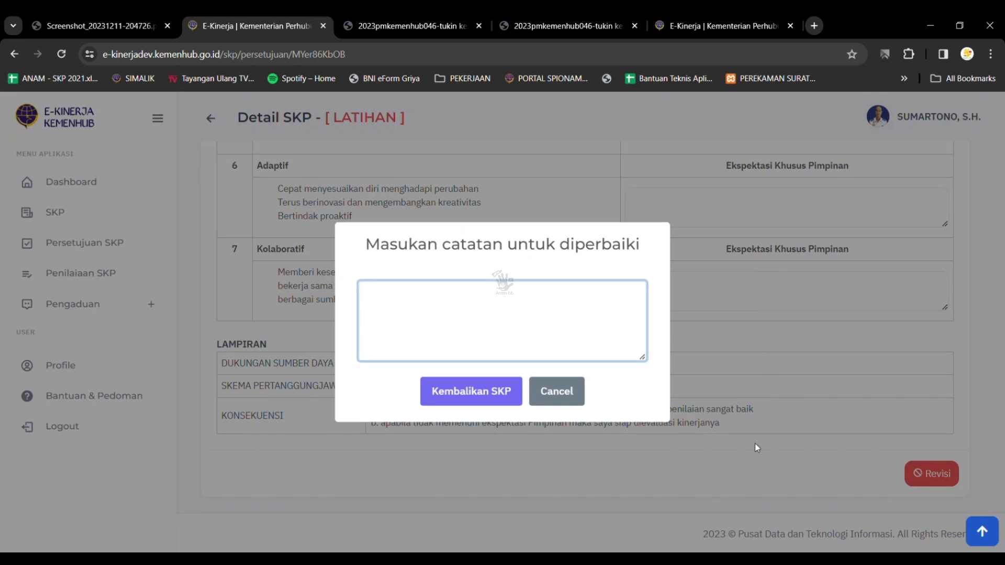
click(505, 399)
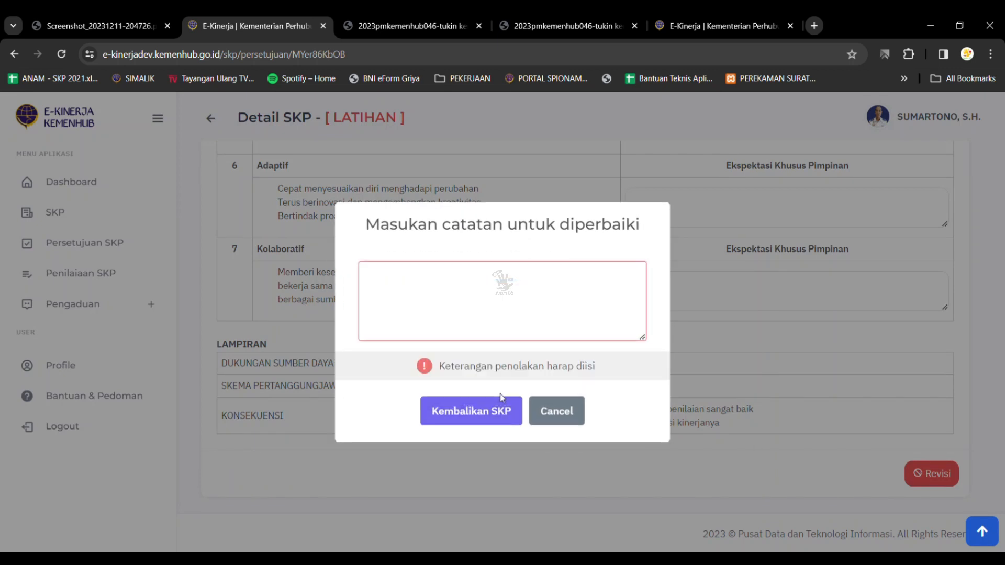
click(490, 324)
text(diklat 2 bulan)
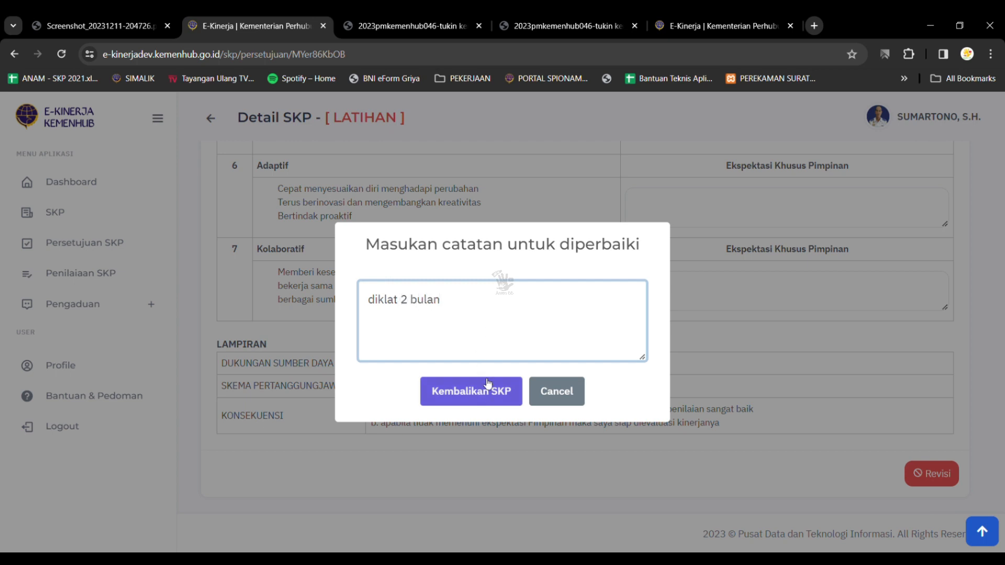
click(483, 389)
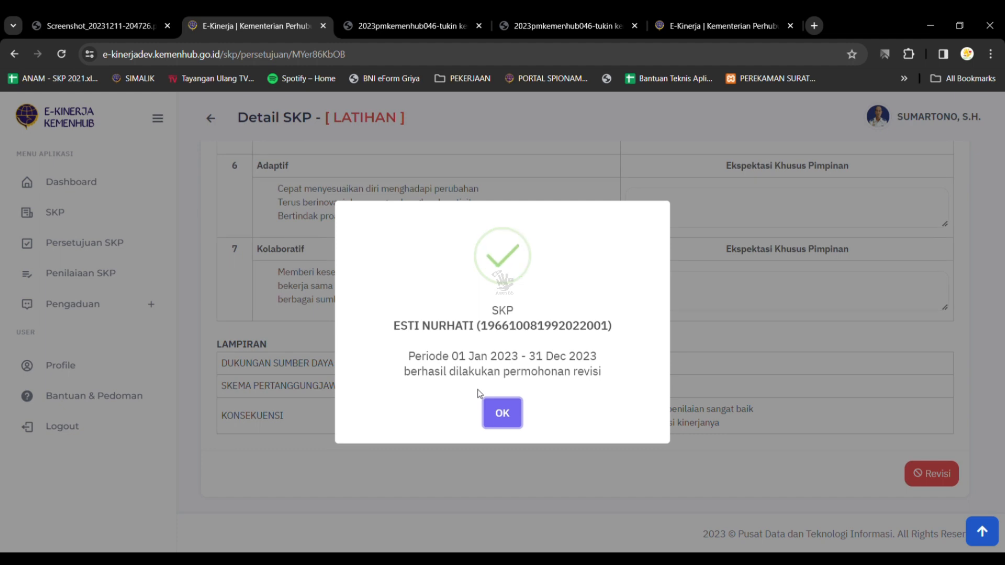
click(473, 398)
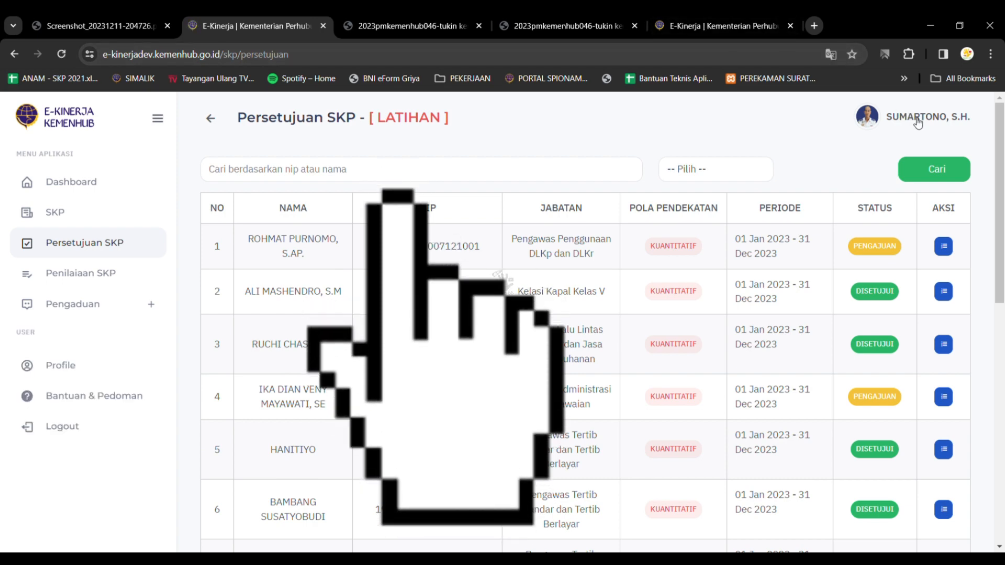
Log out of the appraiser's account and copy the employee's NIP from the dashboard in the other E-Kinerja tab
click(870, 117)
click(889, 232)
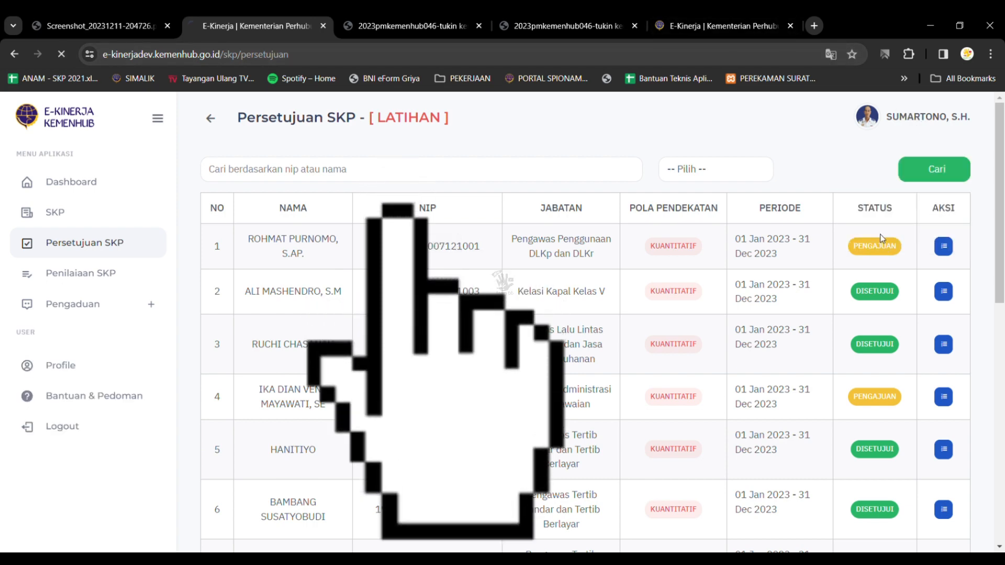
click(689, 27)
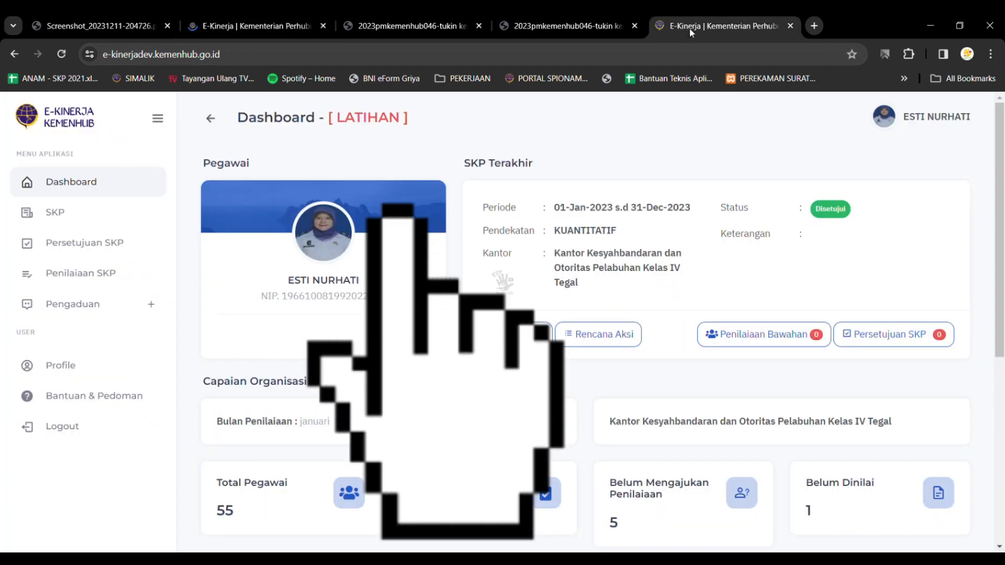
double_click(314, 296)
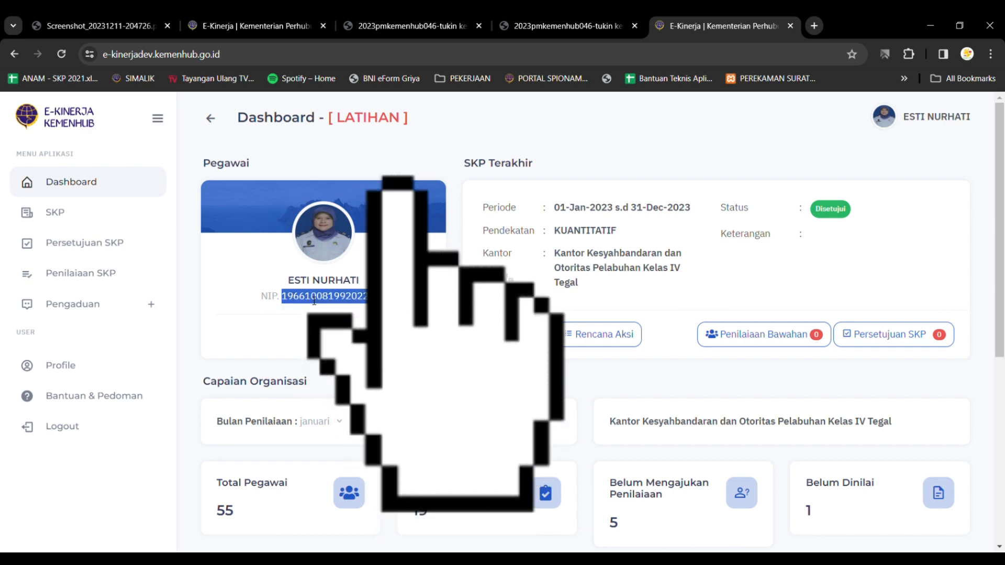
Log in to the employee's account with the copied NIP as username, the account password and the captcha code
click(217, 27)
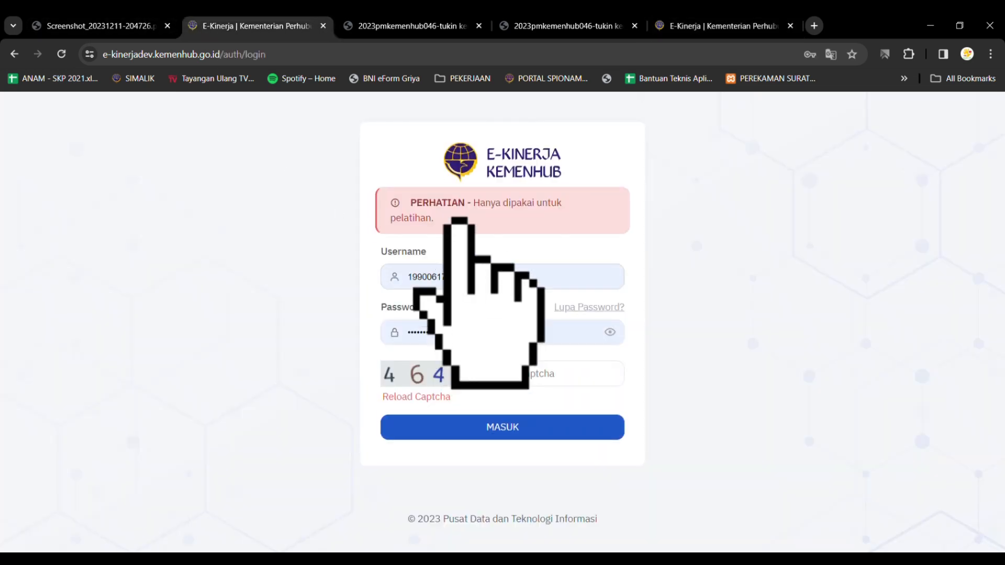
double_click(461, 276)
key(ctrl+v)
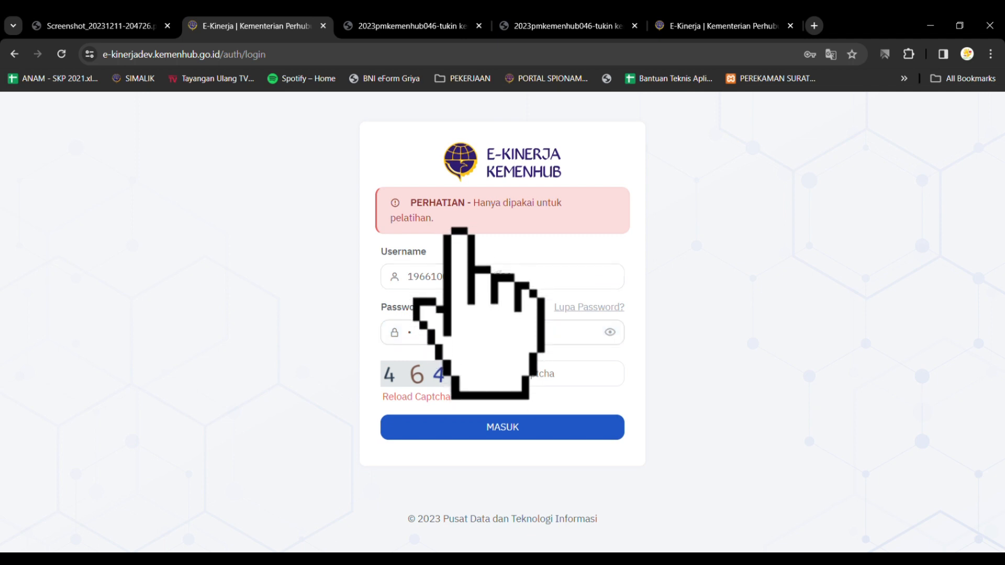
text(****)
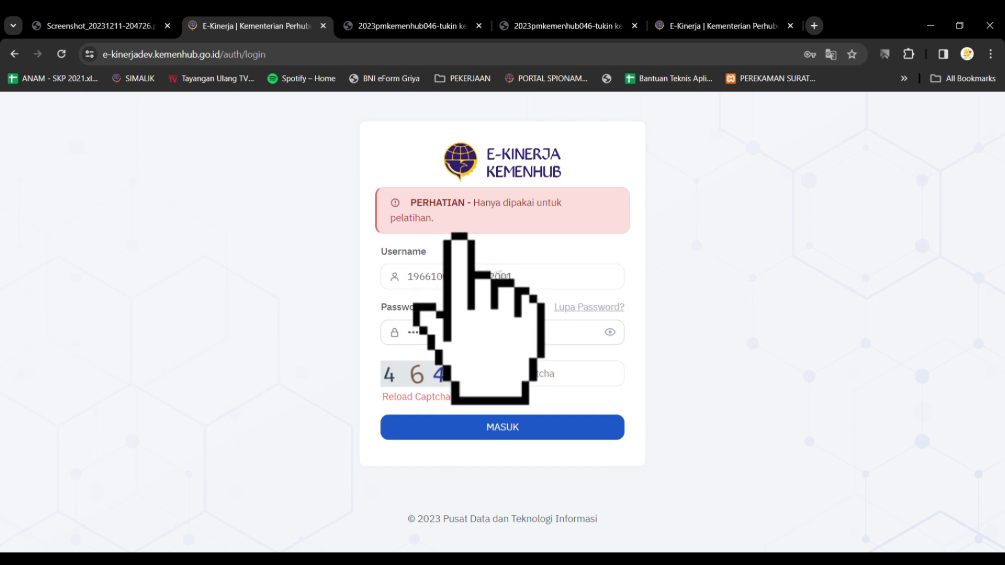
key(Return)
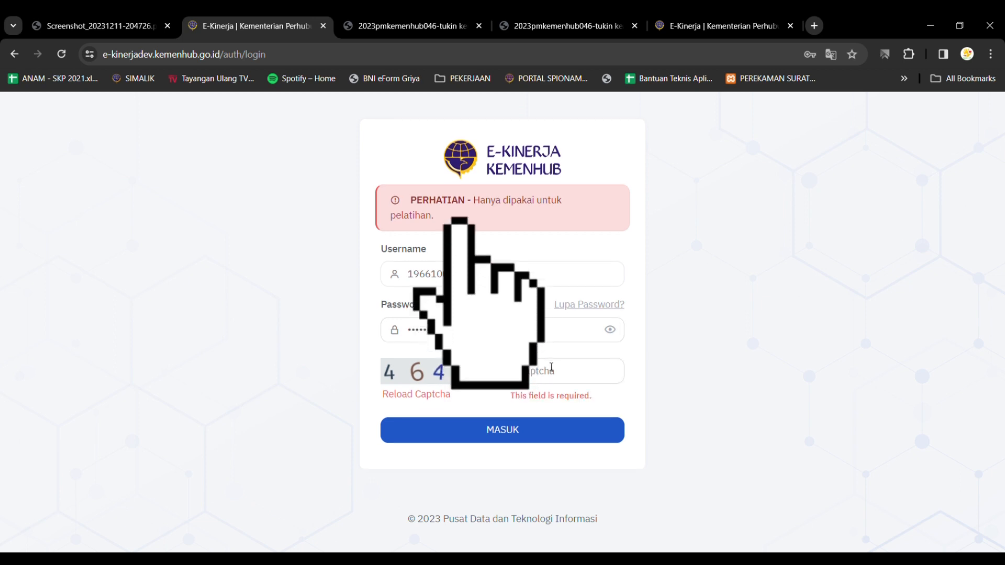
click(551, 368)
text(4644)
key(Return)
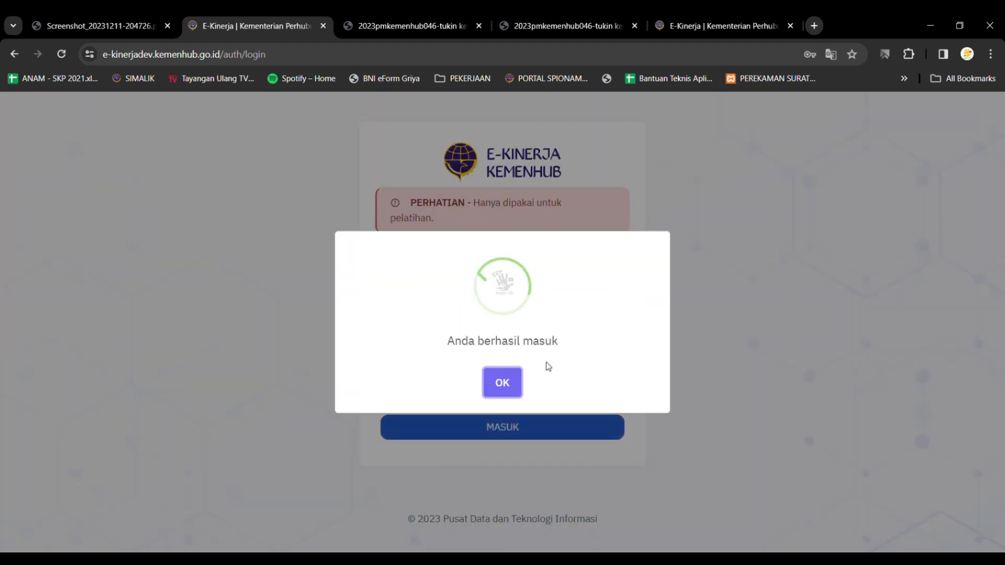
click(515, 379)
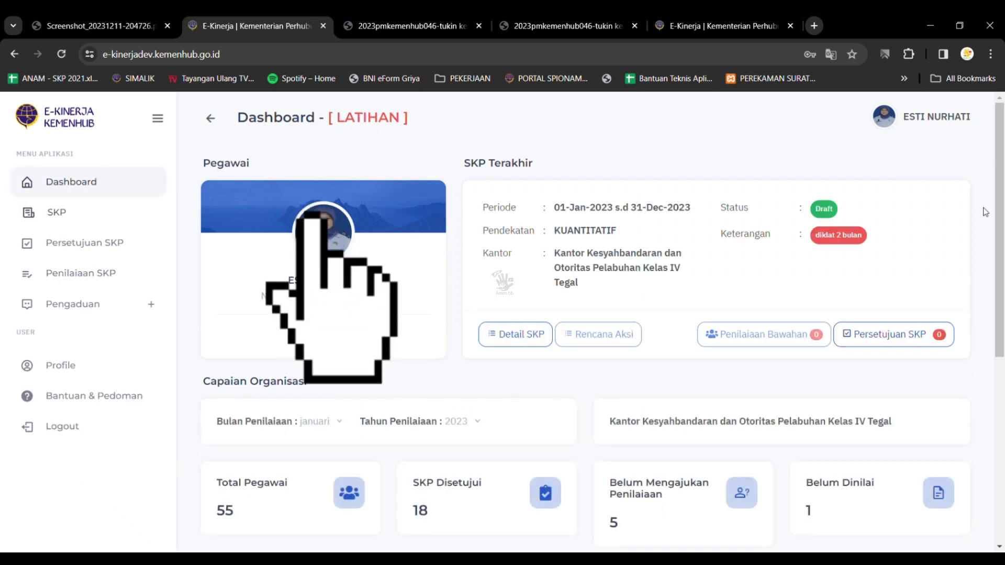
Highlight the latest SKP's revision note on the dashboard, and open the SKP details to review its work results
triple_click(838, 235)
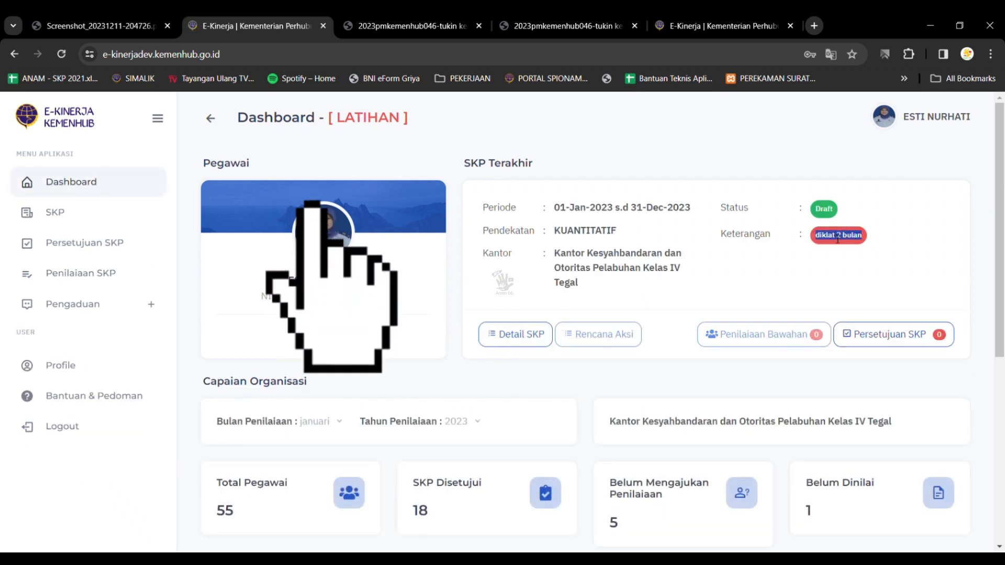
click(492, 338)
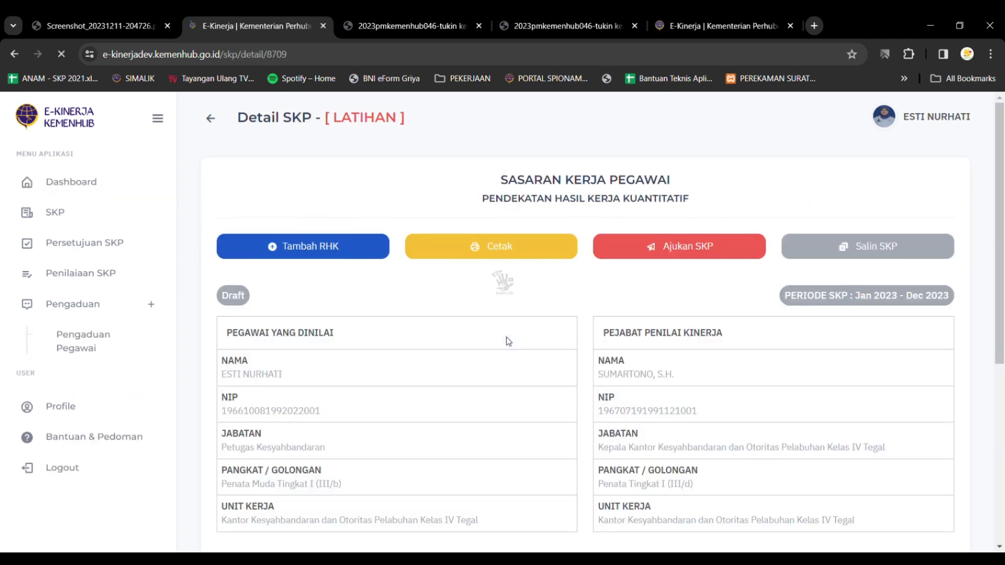
scroll(535, 420, down, 5)
scroll(537, 423, down, 1)
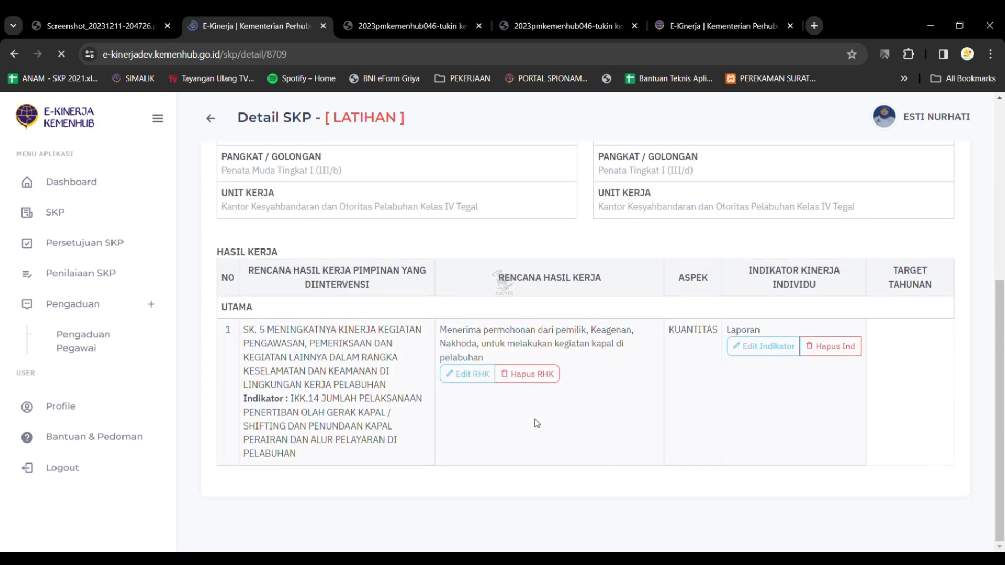
scroll(536, 423, down, 1)
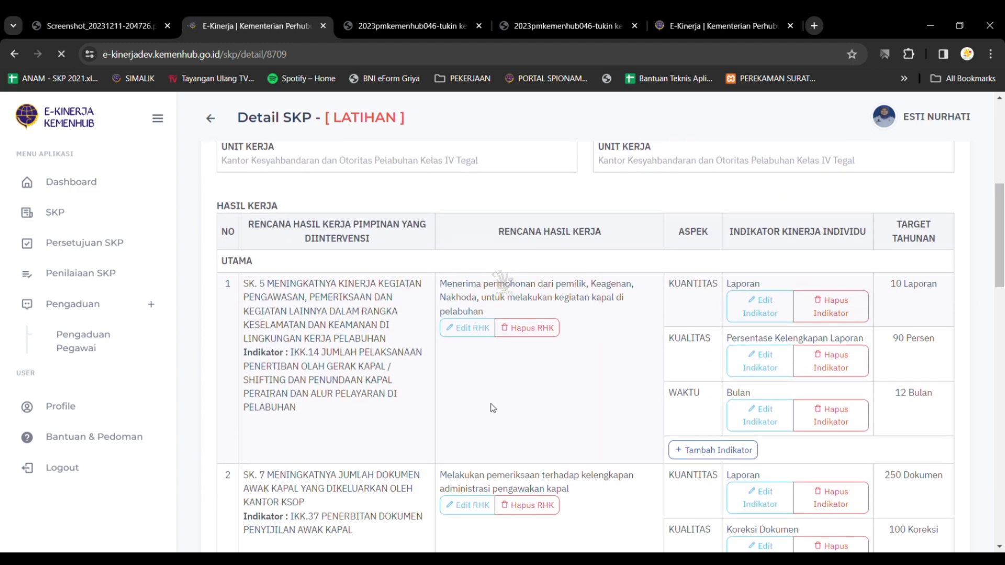
scroll(492, 408, down, 3)
scroll(488, 426, down, 4)
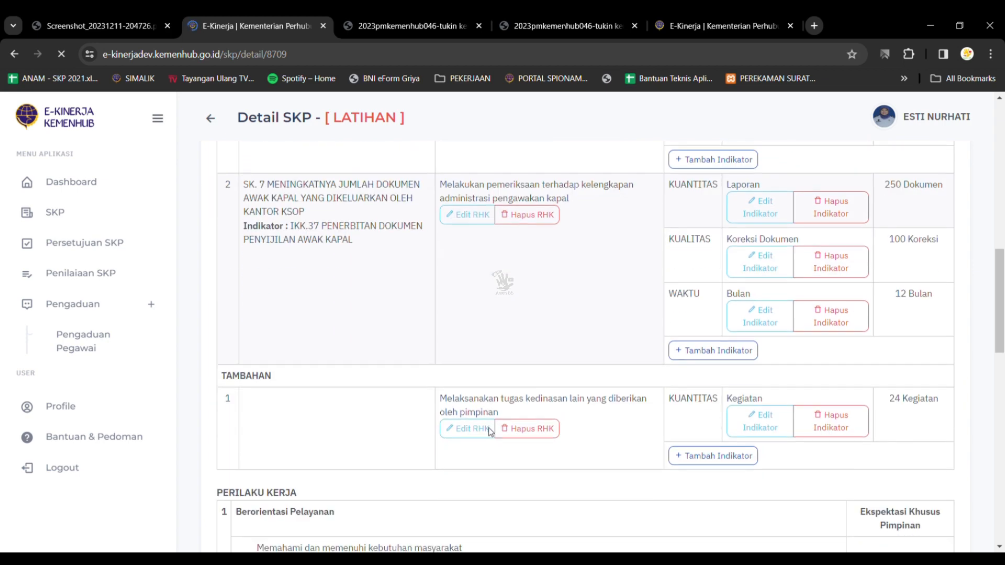
scroll(529, 288, up, 10)
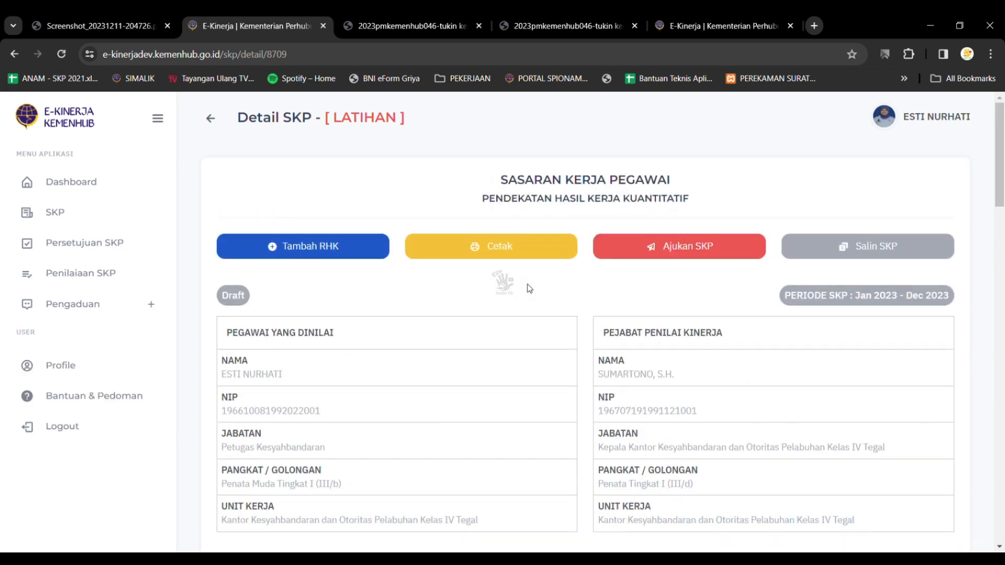
click(302, 245)
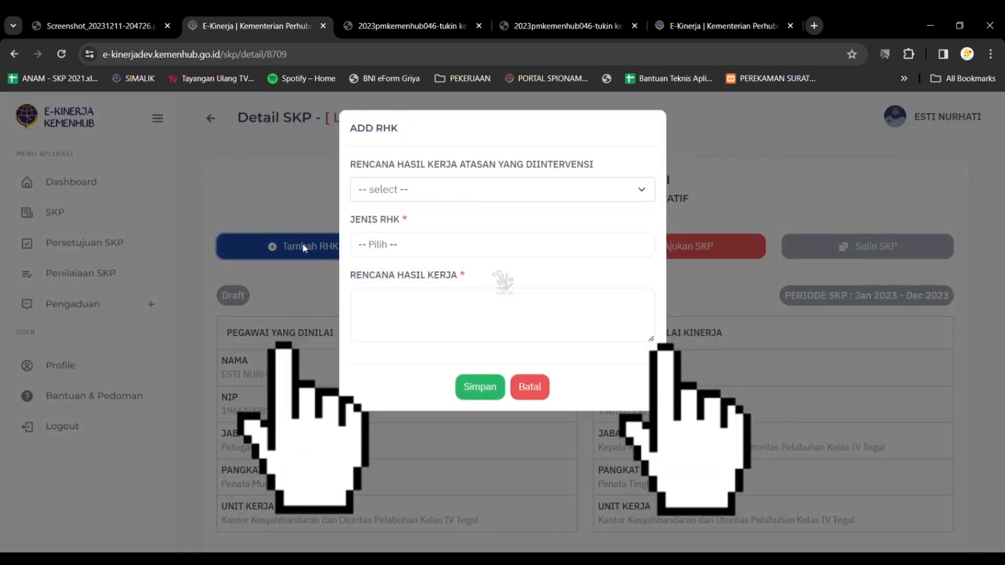
click(560, 197)
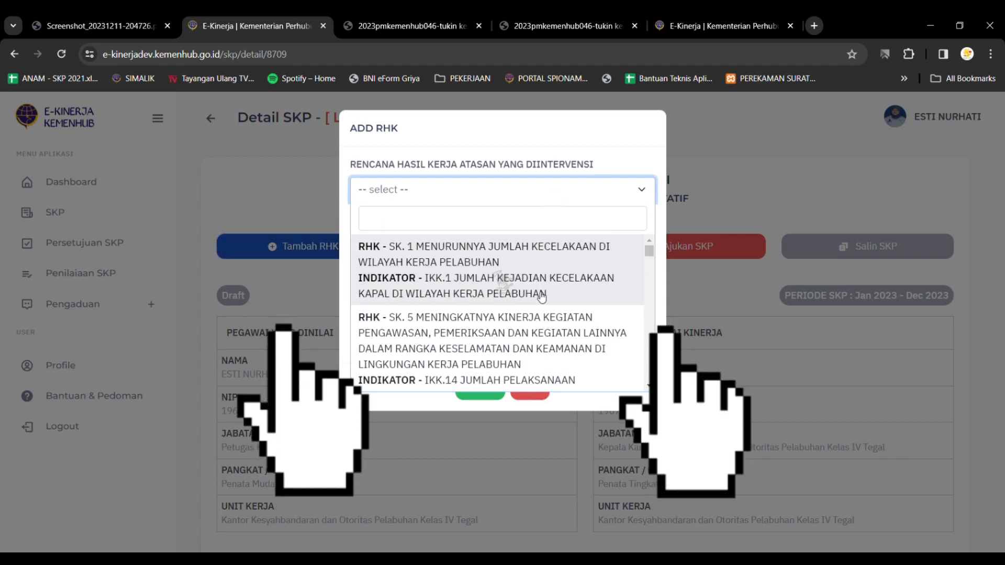
scroll(541, 295, down, 5)
scroll(542, 295, down, 10)
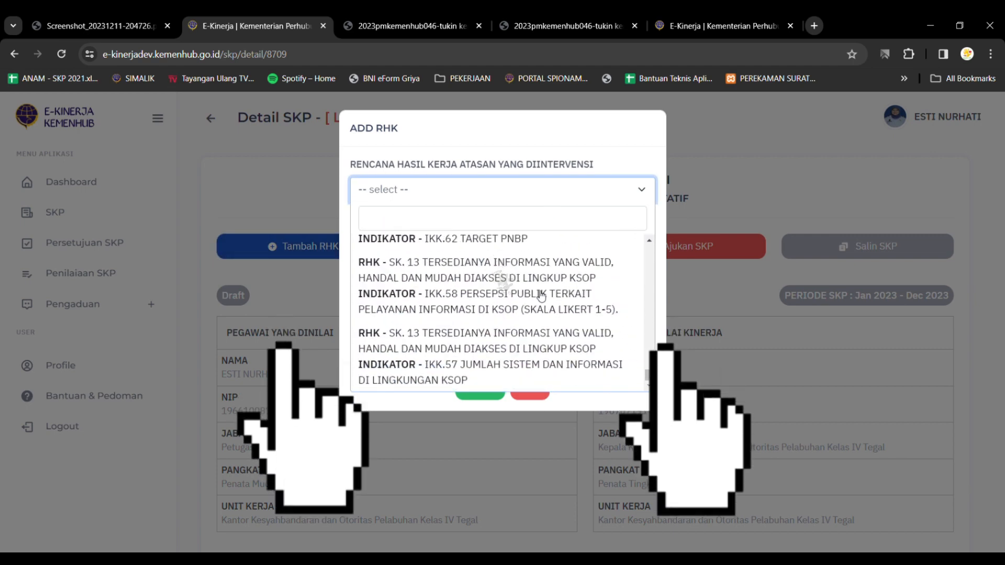
click(781, 158)
Review the main and additional work results in the SKP together with their indicators and annual targets
scroll(586, 345, down, 9)
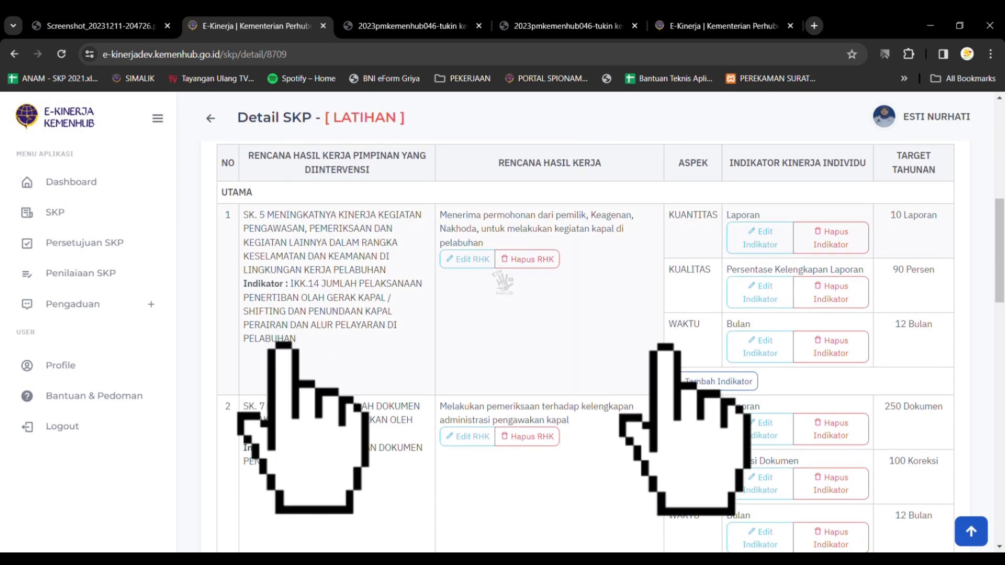
scroll(586, 346, down, 4)
scroll(585, 346, up, 10)
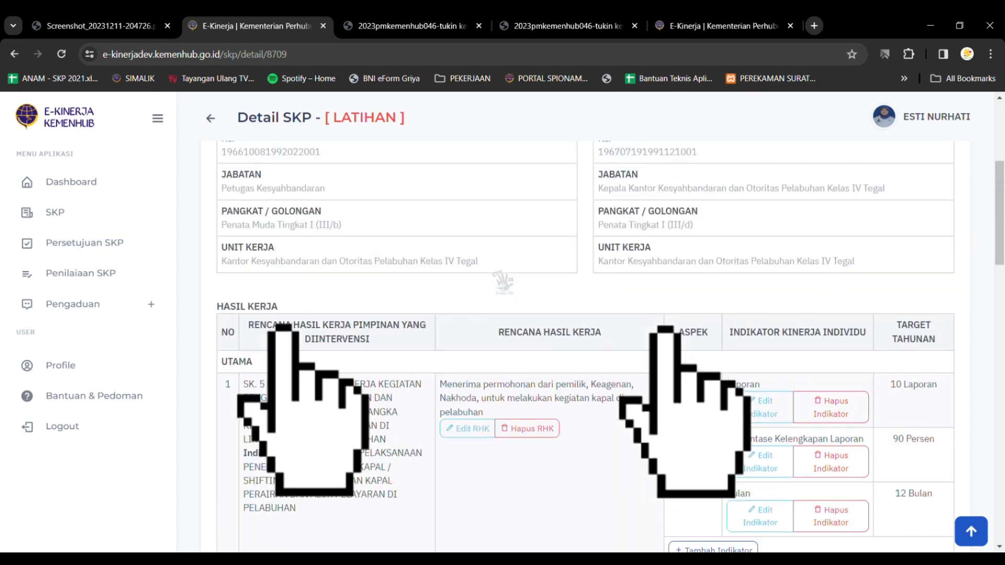
scroll(586, 346, down, 7)
scroll(530, 401, up, 5)
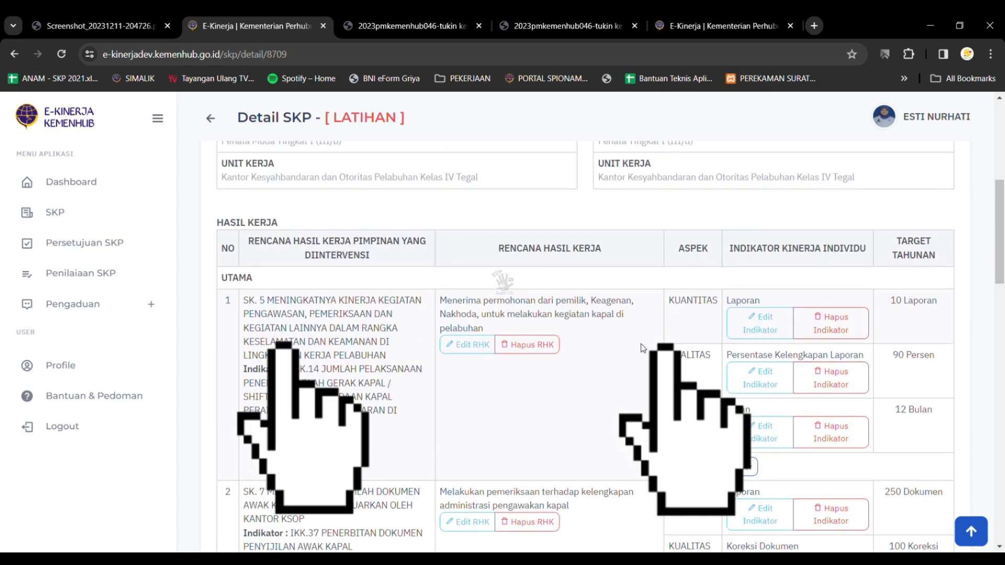
scroll(530, 401, down, 8)
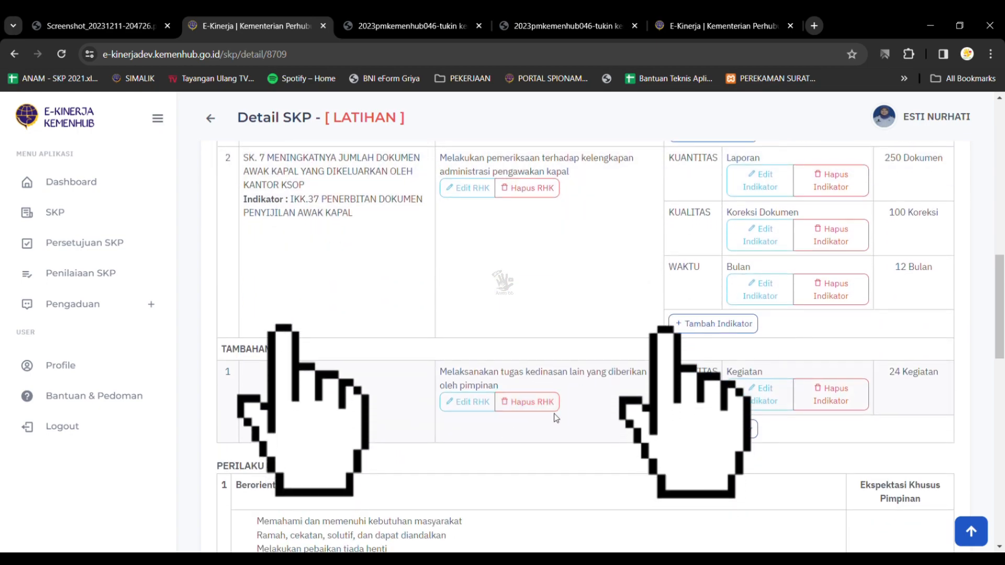
scroll(574, 416, up, 6)
scroll(574, 416, up, 3)
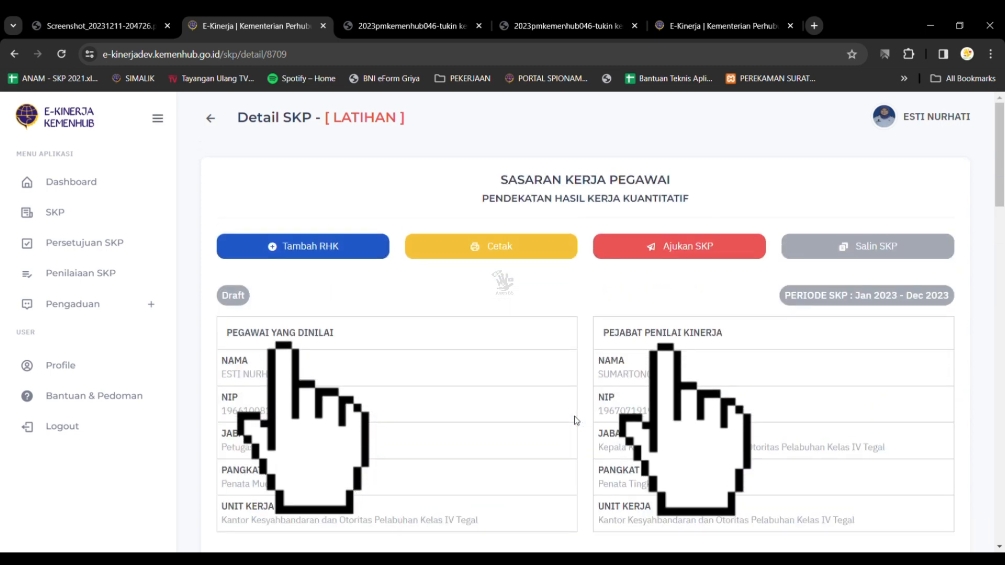
Add and save an RHK of type TAMBAHAN with the work result "Diklat 2 Bulan", leaving the superior's intervened work plan unselected
click(337, 254)
click(511, 184)
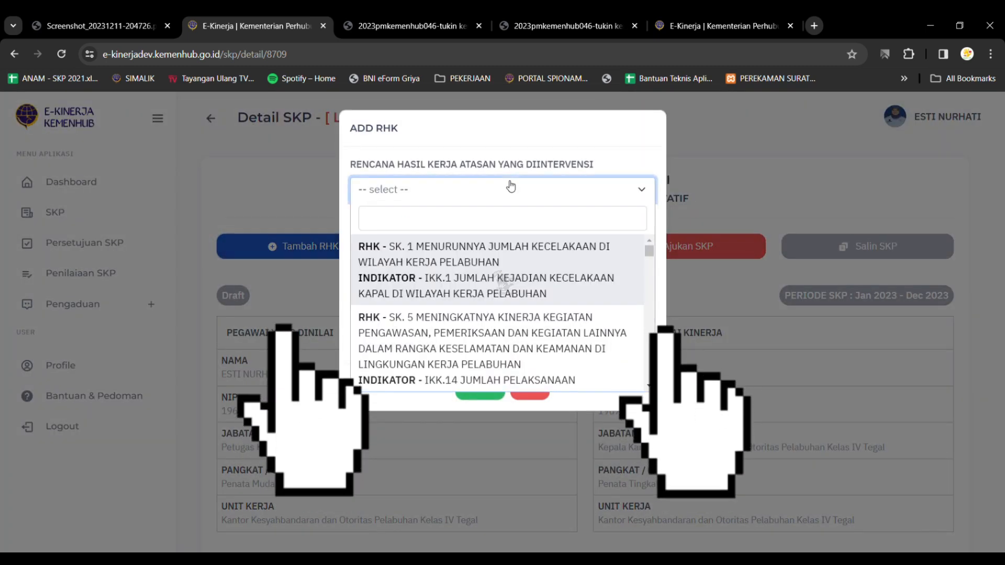
click(345, 222)
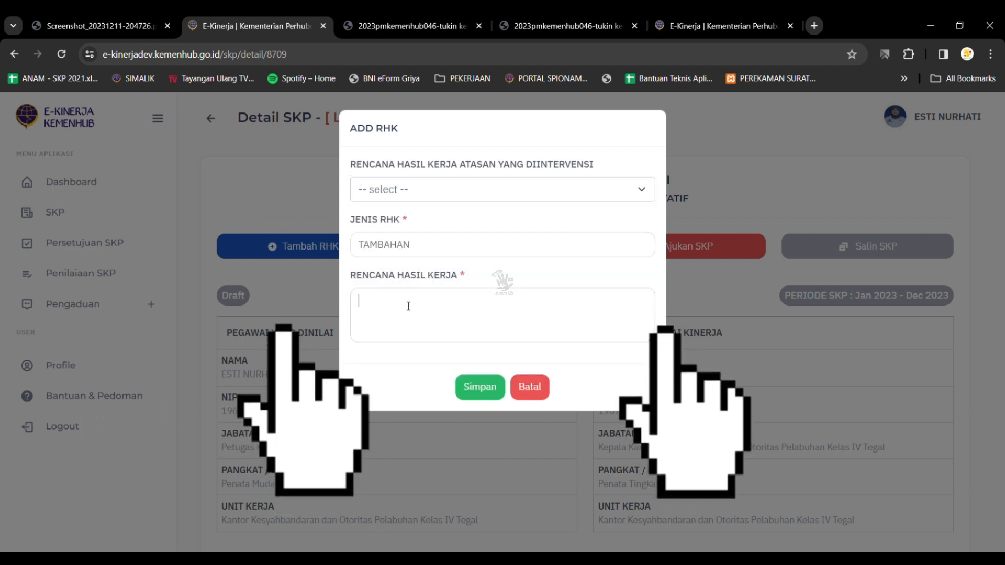
text(Dikl)
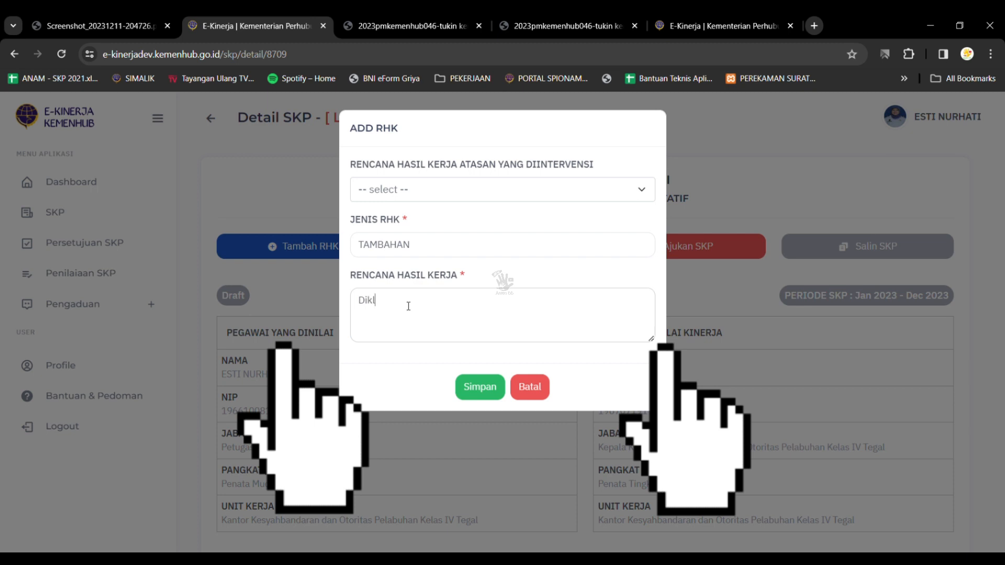
text(at 2 b)
key(BackSpace)
text(B)
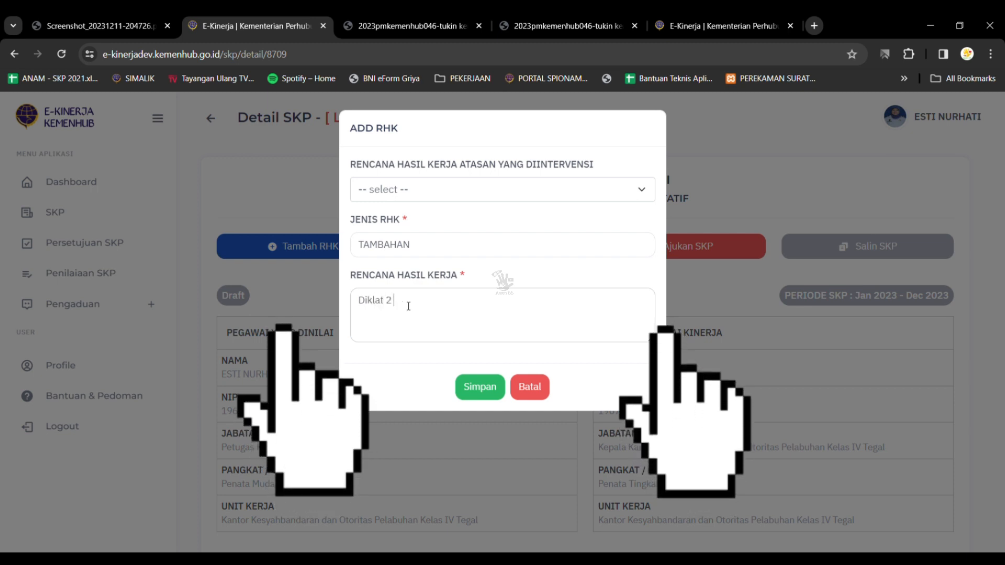
text(ulan)
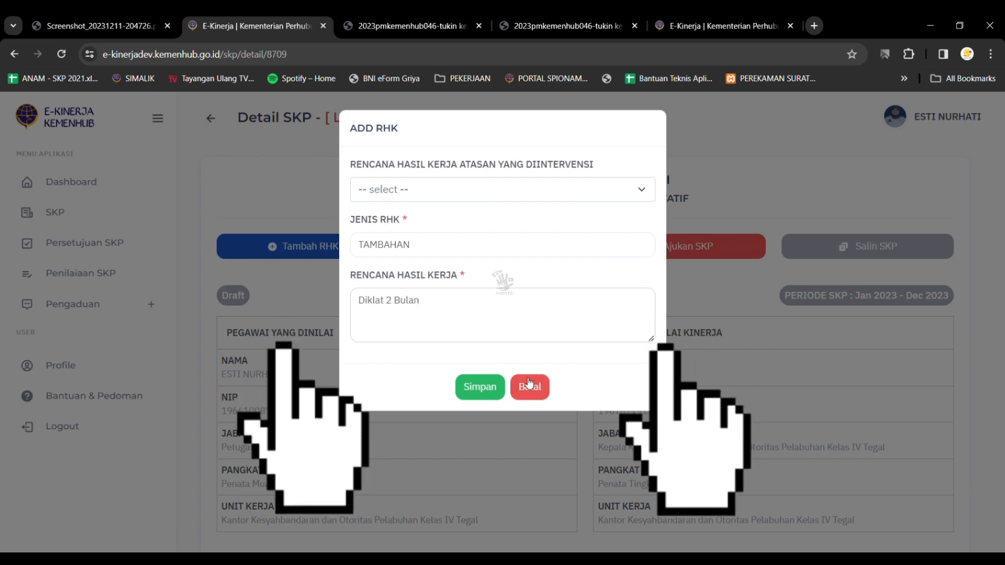
click(480, 388)
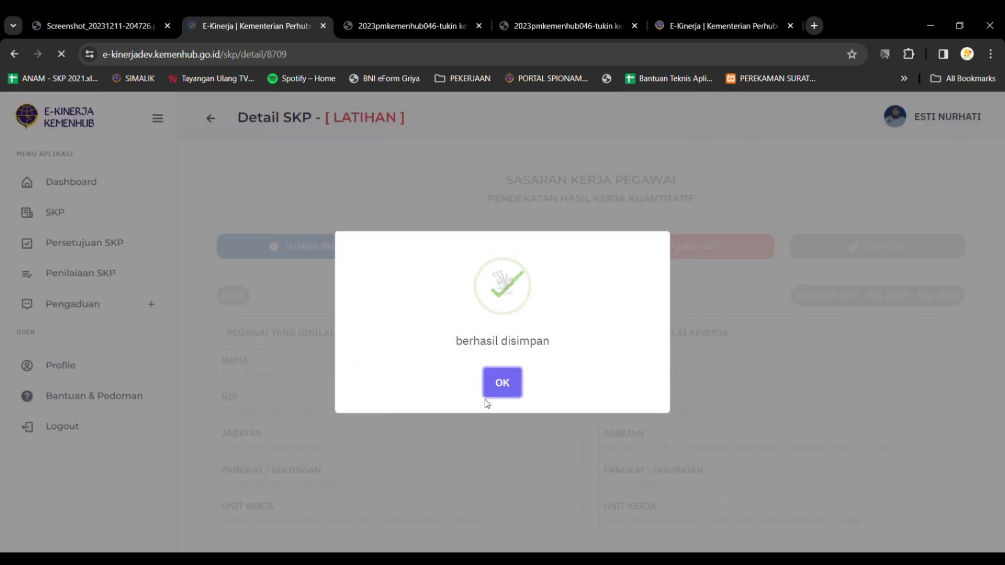
click(492, 392)
Add and save a KUANTITAS indicator "Sertifikat Kelulusan Diklat" with target 1 for the additional RHK "Diklat 2 Bulan"
scroll(605, 377, down, 5)
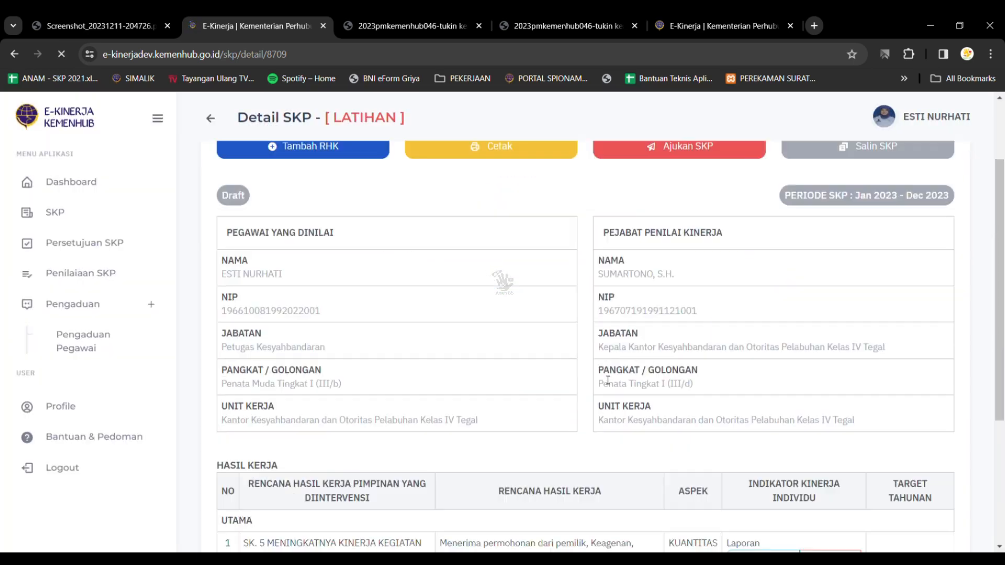
scroll(605, 379, up, 3)
scroll(604, 379, down, 12)
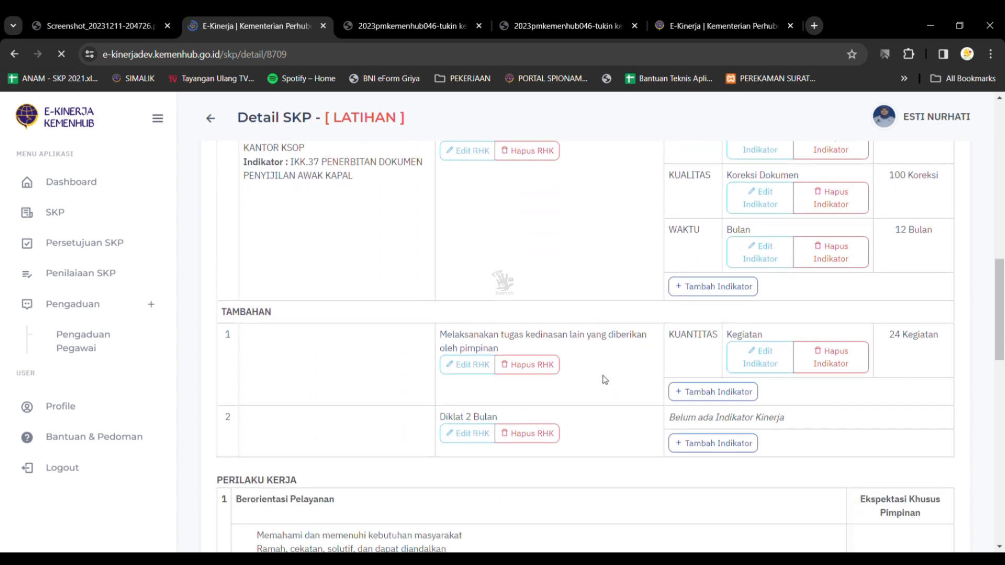
click(713, 287)
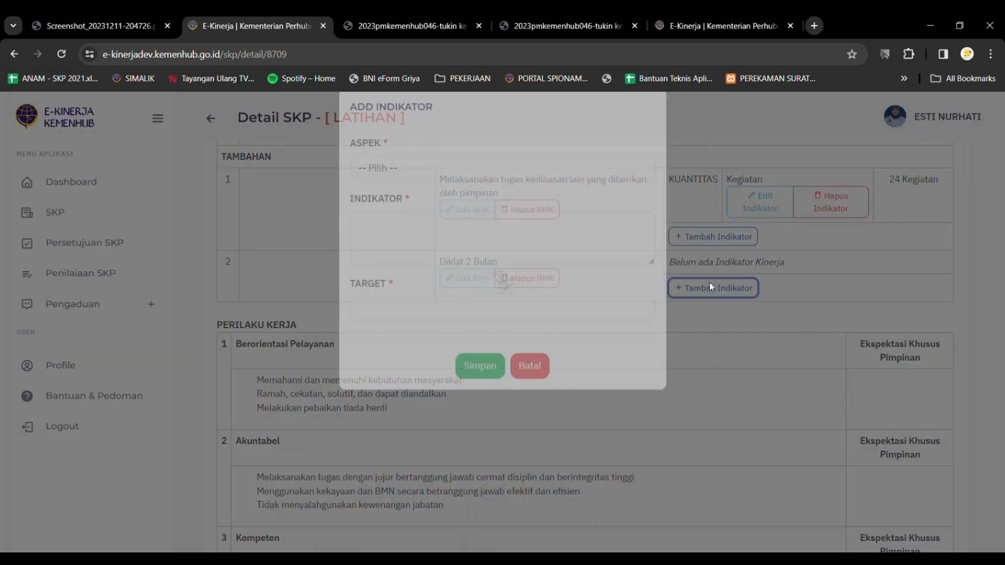
click(478, 257)
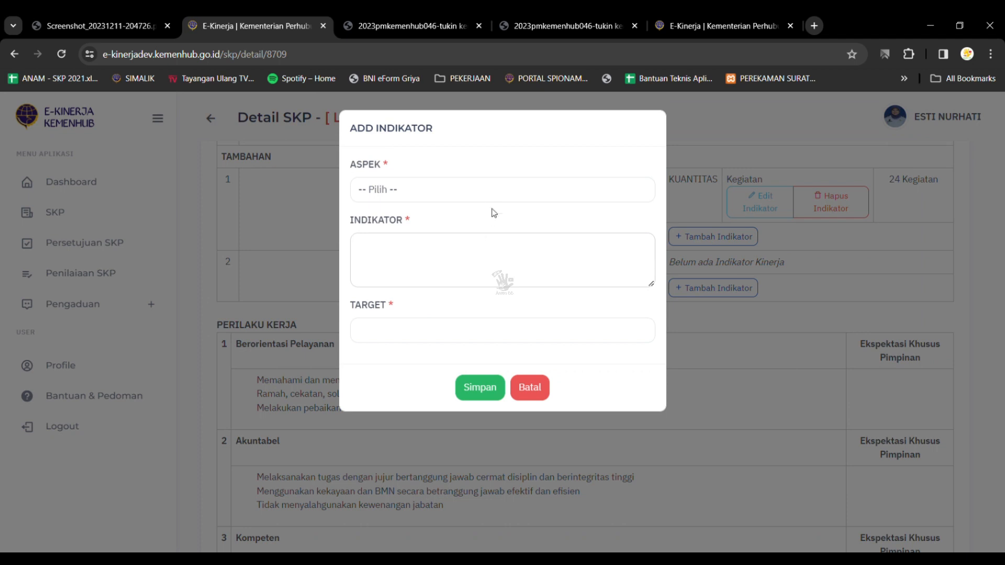
click(461, 246)
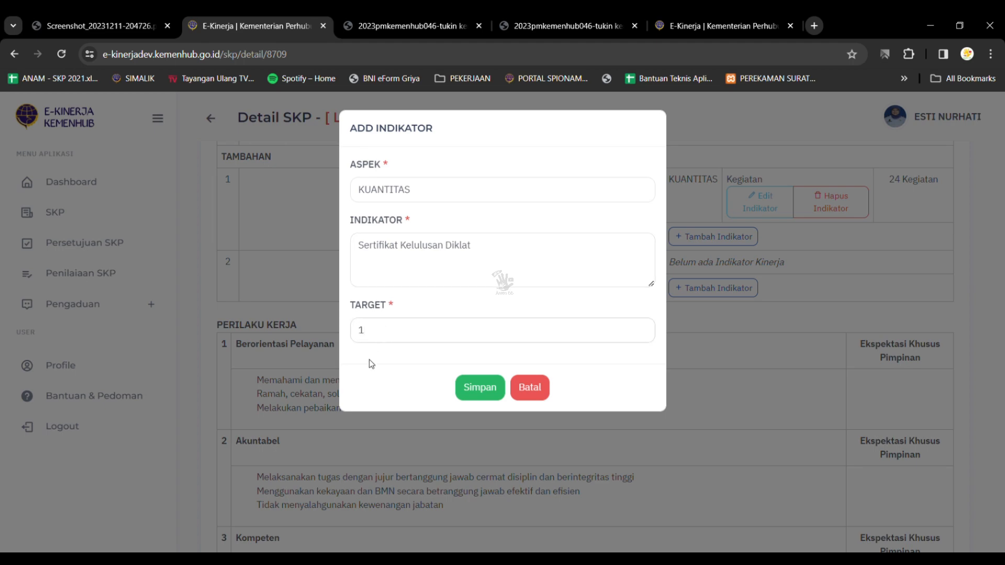
click(479, 386)
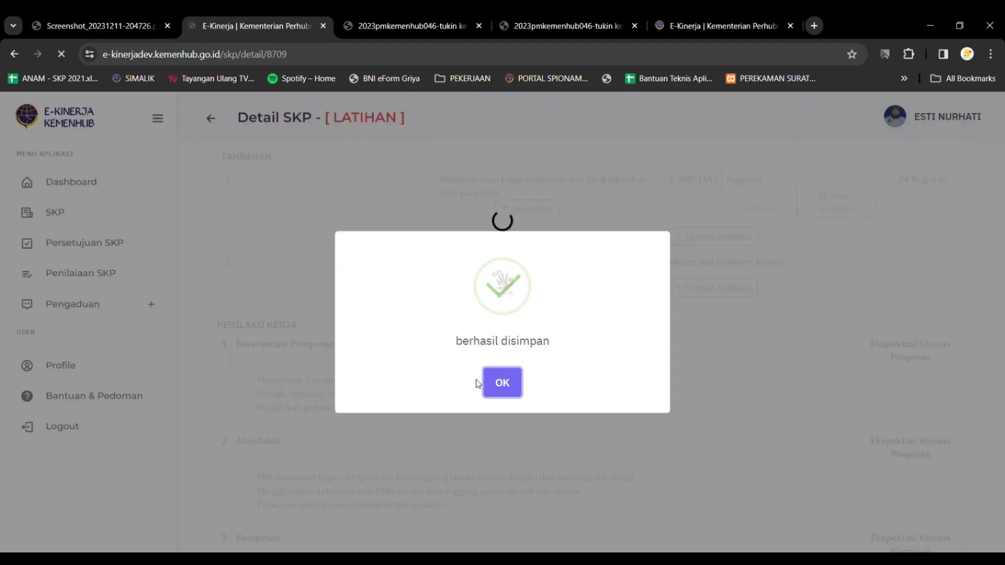
click(502, 383)
Add and save a WAKTU indicator "Waktu Diklat" with target "2 Bulan" for the "Diklat 2 Bulan" RHK
scroll(539, 382, down, 5)
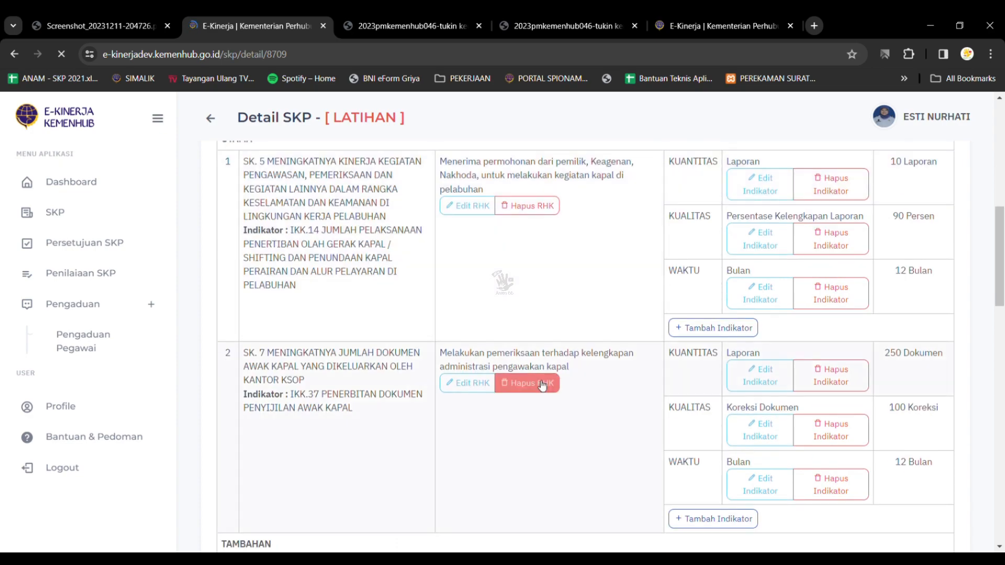
scroll(539, 385, down, 15)
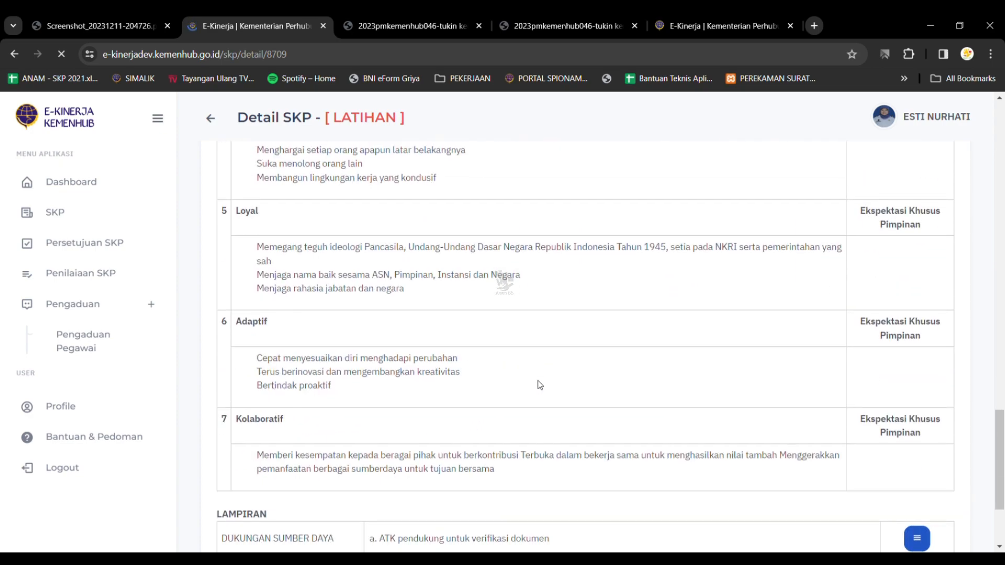
scroll(539, 385, down, 3)
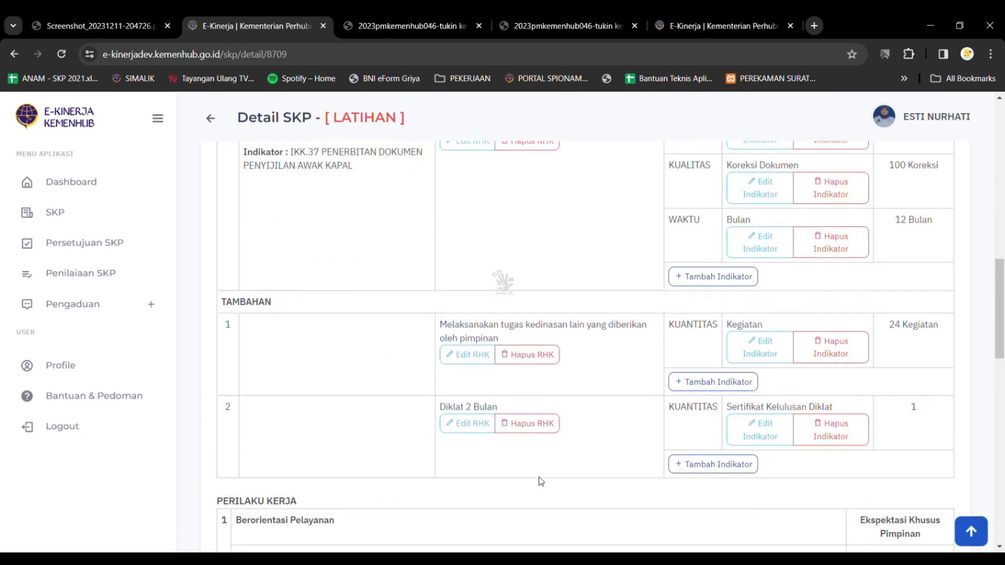
scroll(539, 481, down, 1)
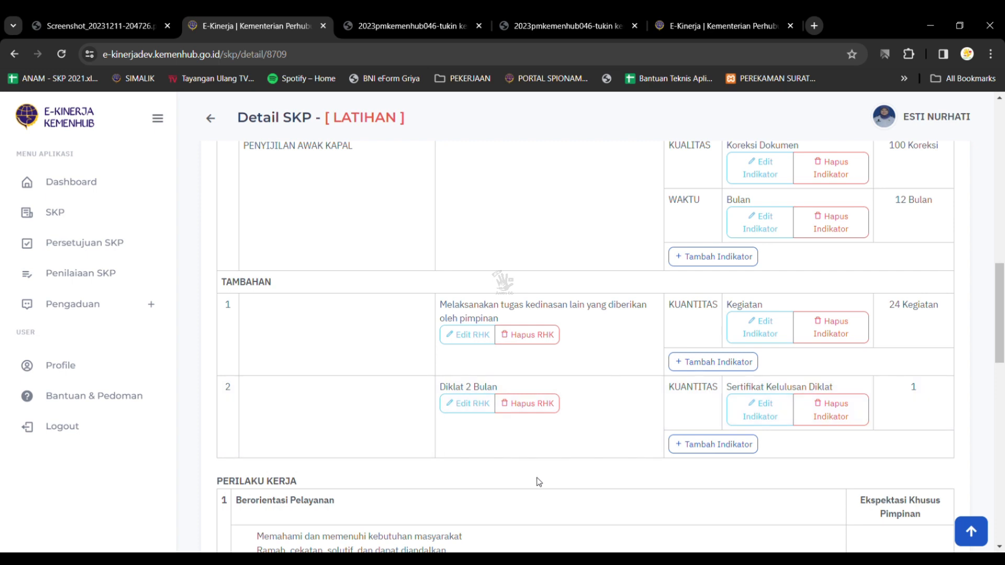
click(702, 449)
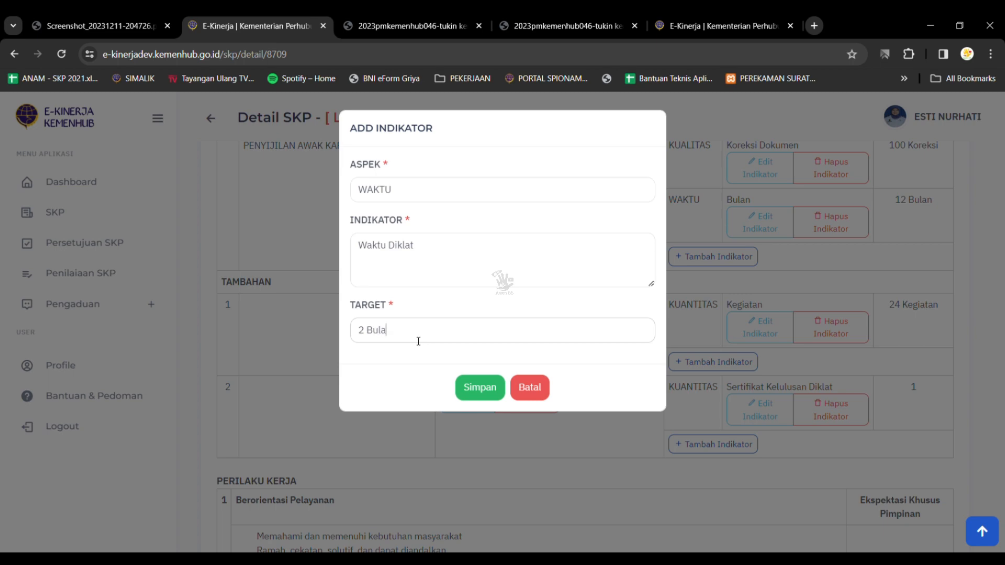
click(492, 388)
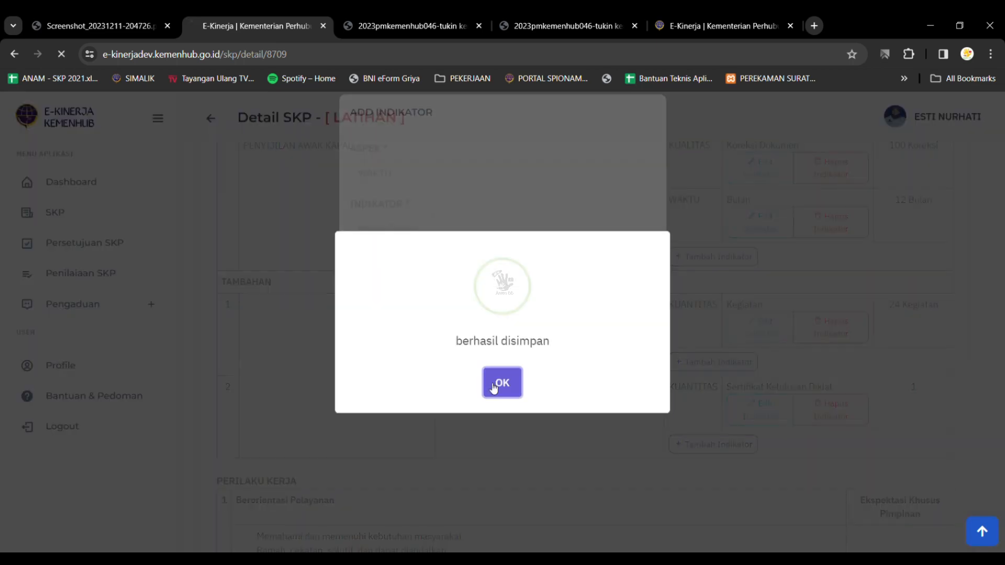
click(492, 387)
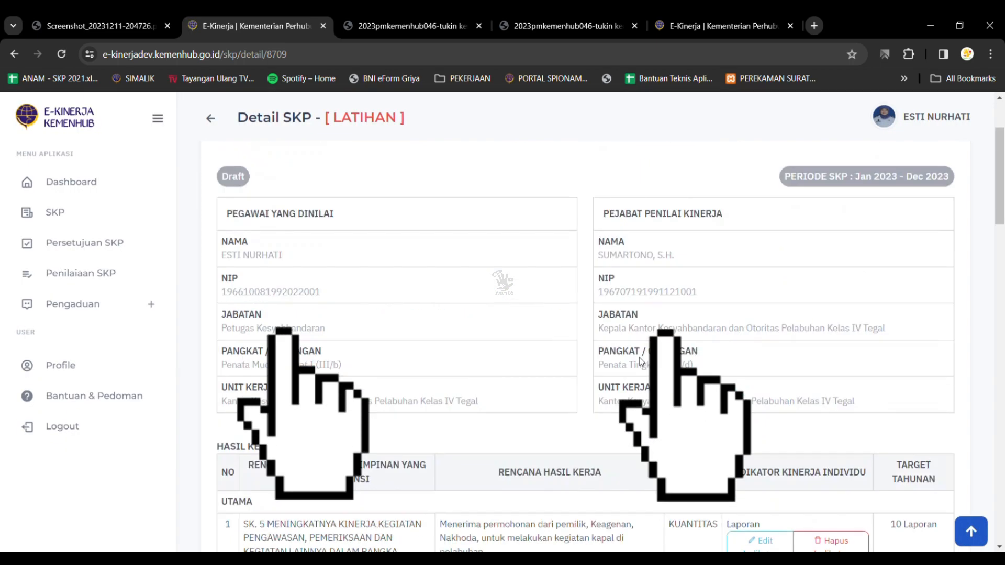
Submit the revised SKP for the period 01 Jan 2023 - 31 Dec 2023 for approval
click(686, 208)
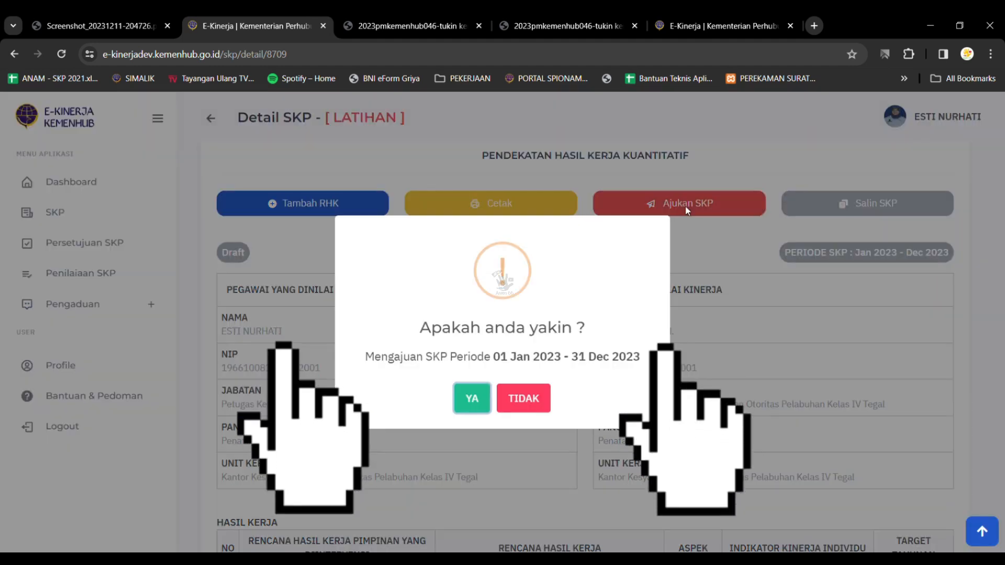
click(467, 397)
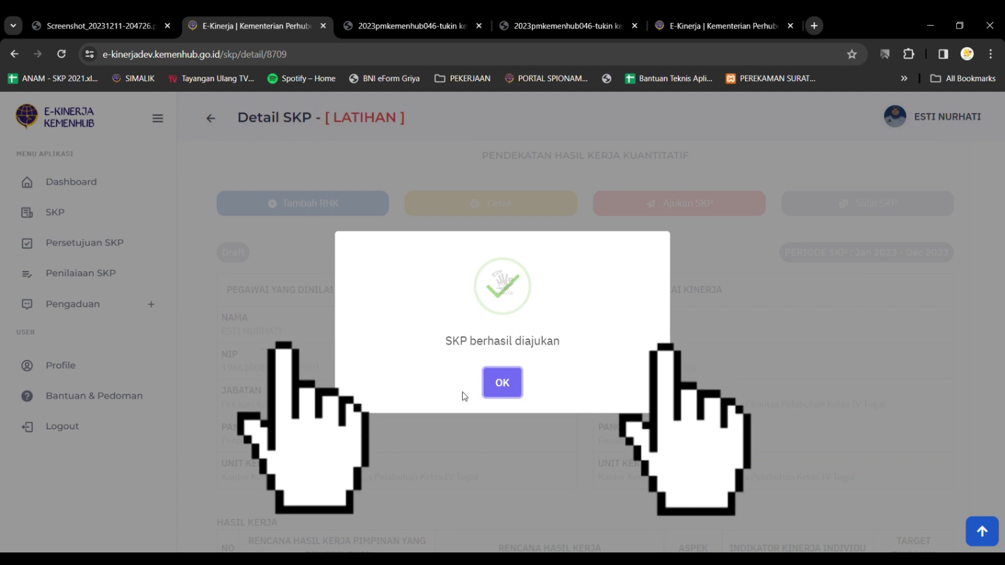
click(497, 386)
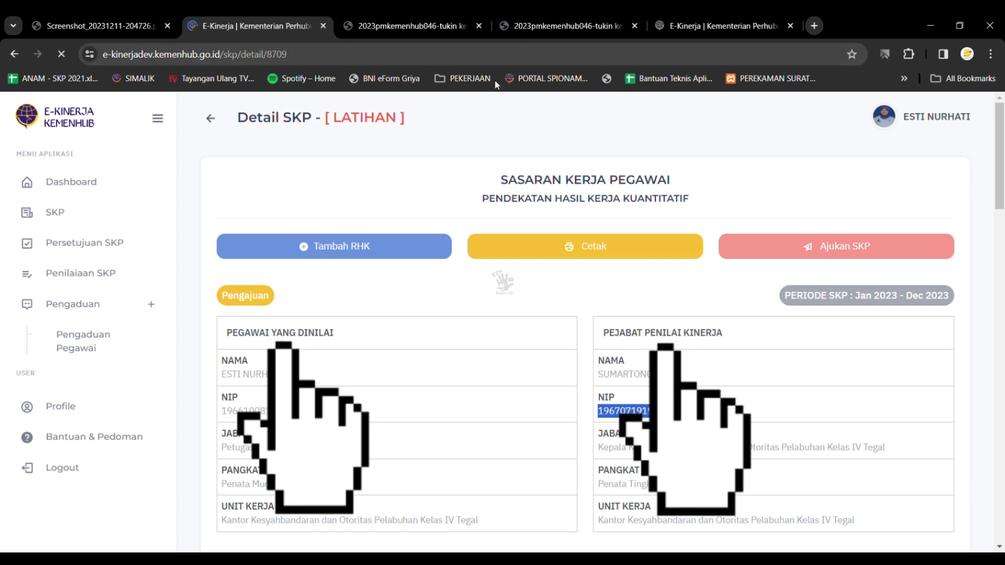
Log out of the employee account and log in as the assessing superior with the superior's NIP, account password and captcha
click(918, 119)
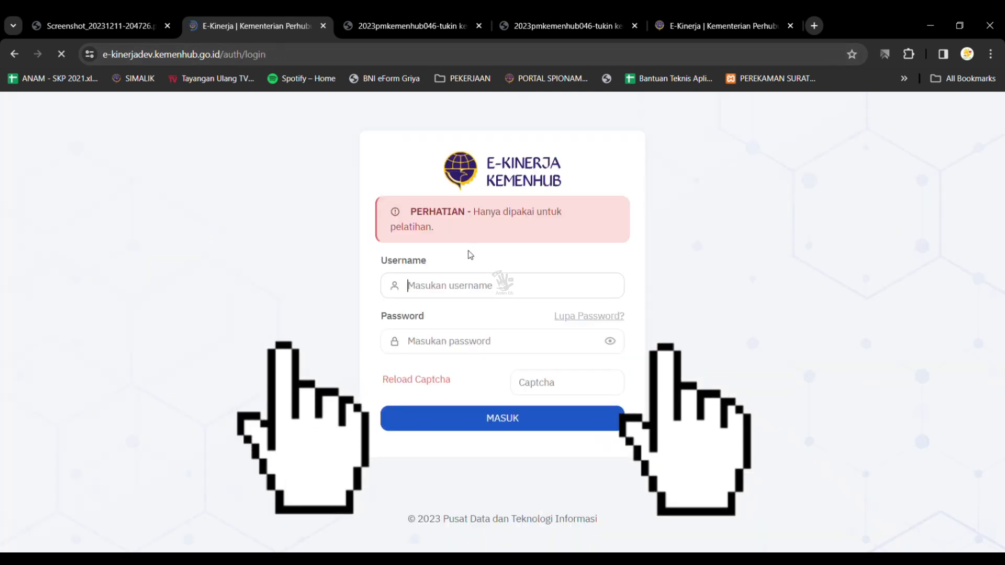
key(ctrl+v)
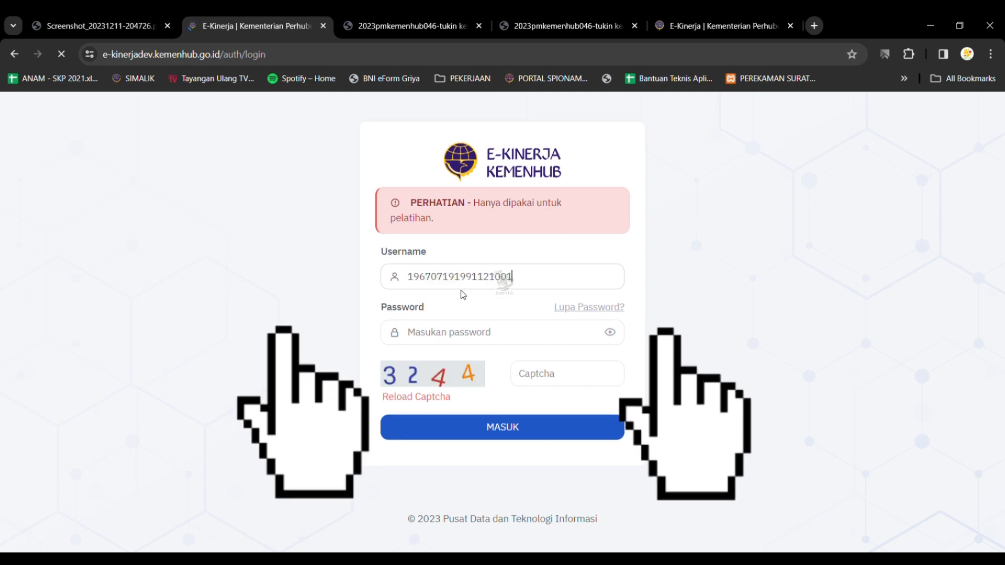
key(Tab)
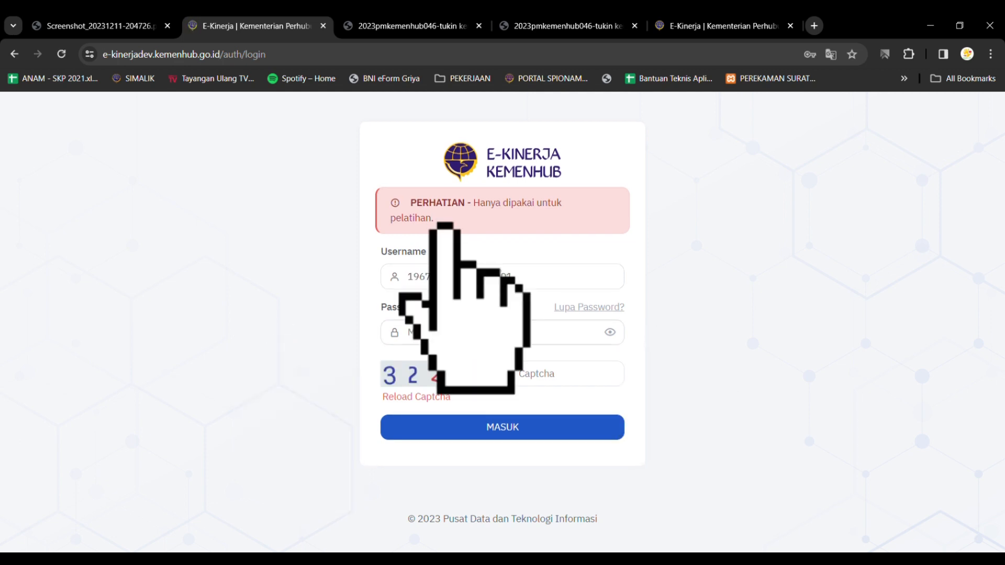
key(ctrl+v)
click(556, 376)
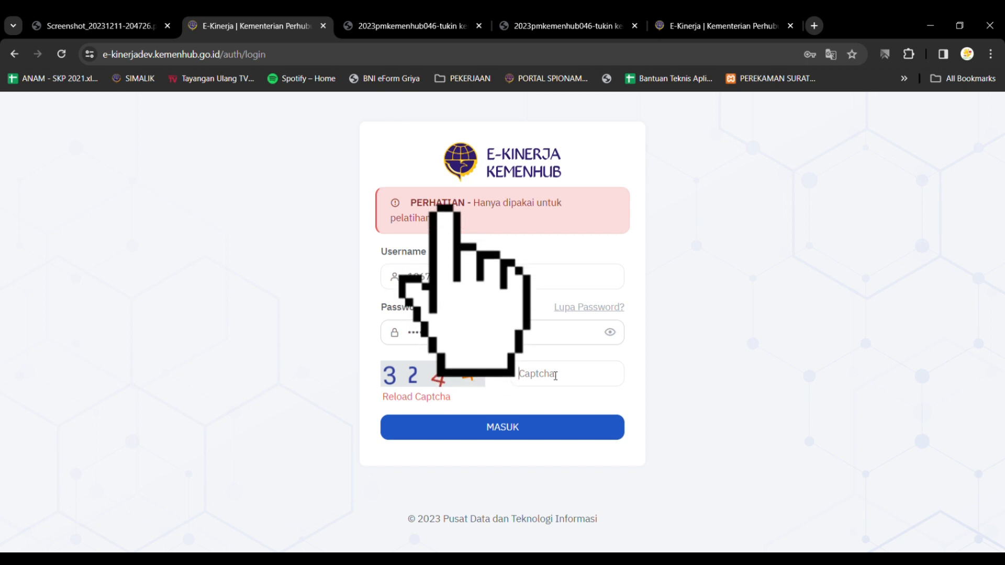
text(3244)
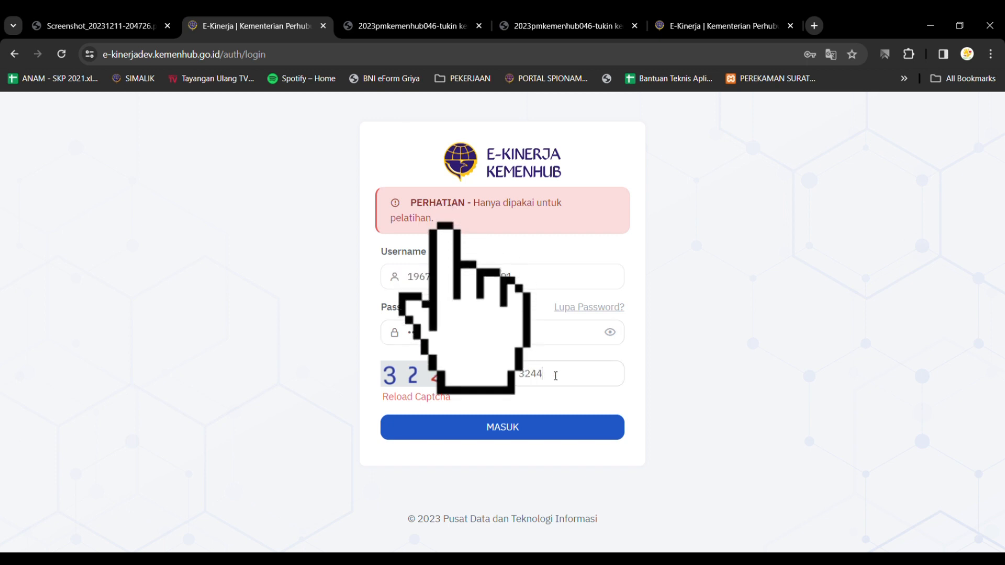
key(Return)
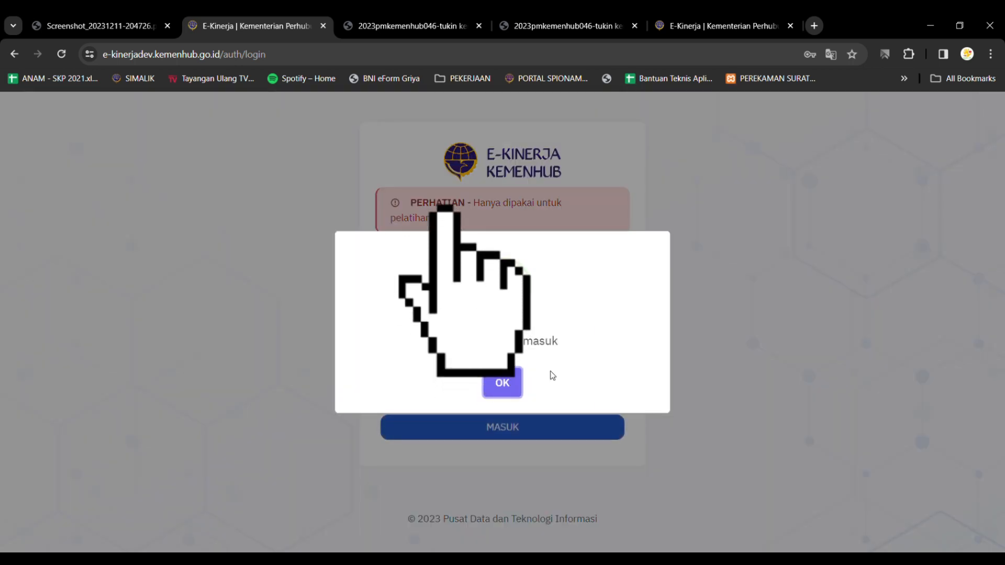
click(503, 385)
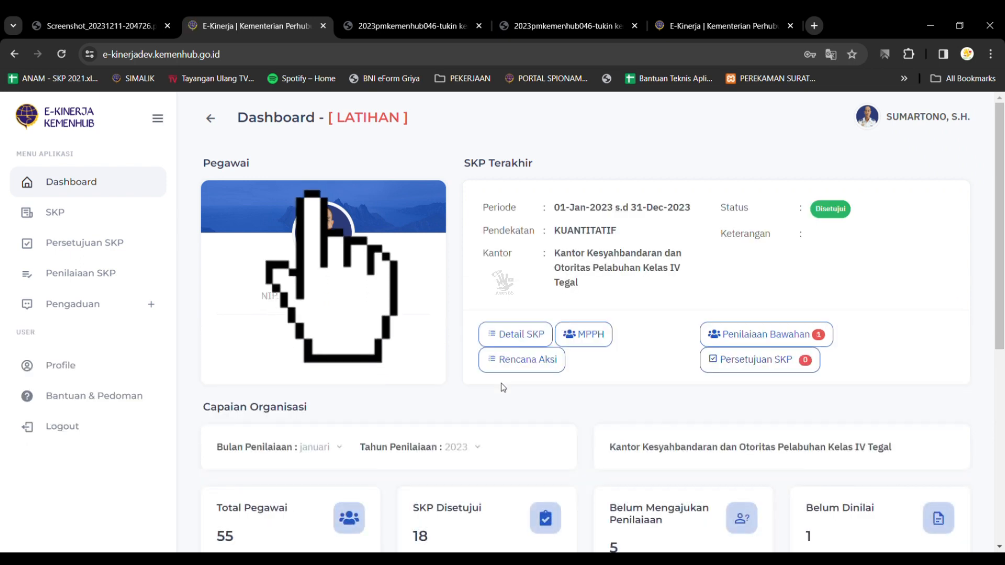
Filter the Persetujuan SKP list by status PENGAJUAN and open the detail of the first employee's SKP
click(59, 246)
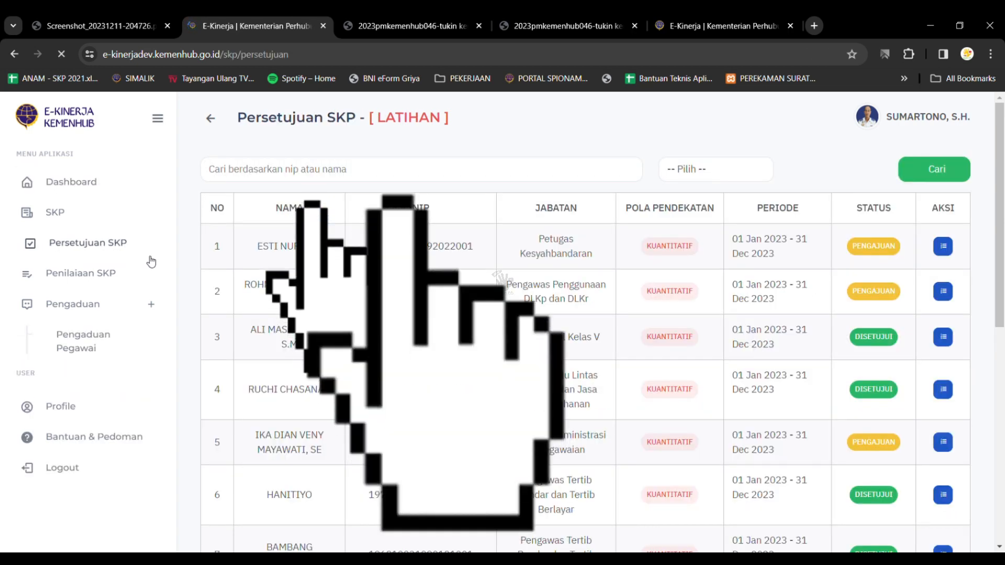
click(723, 165)
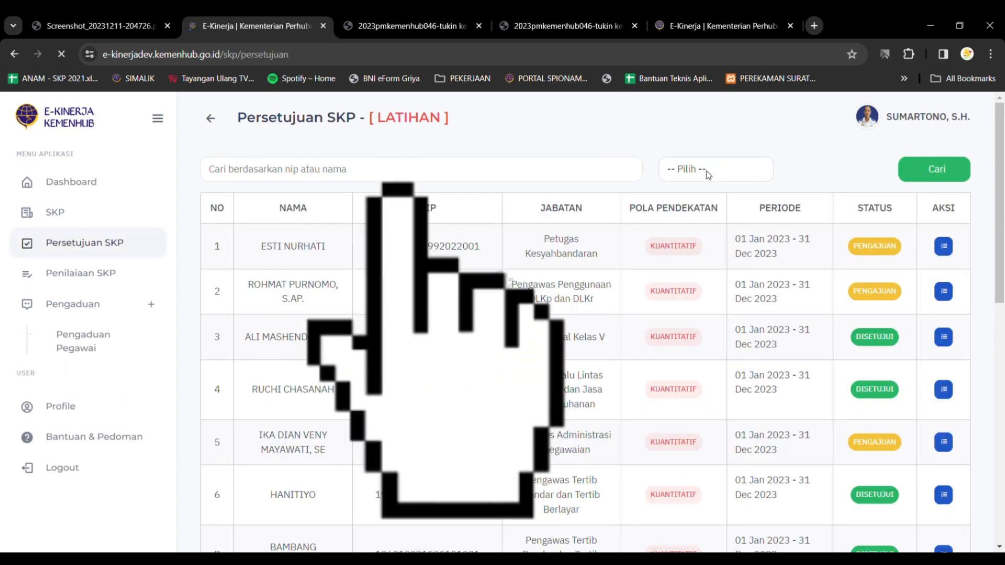
click(717, 194)
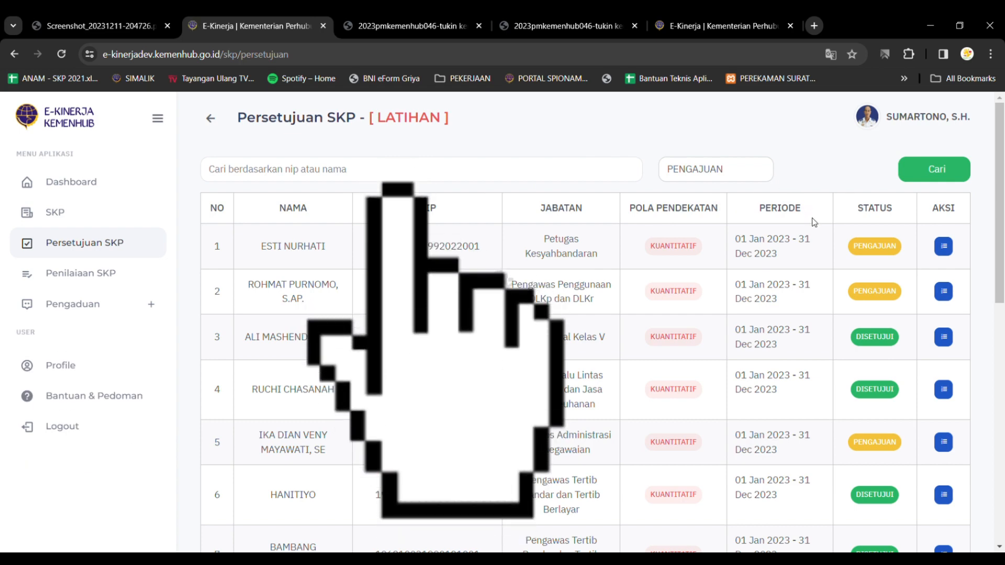
click(937, 173)
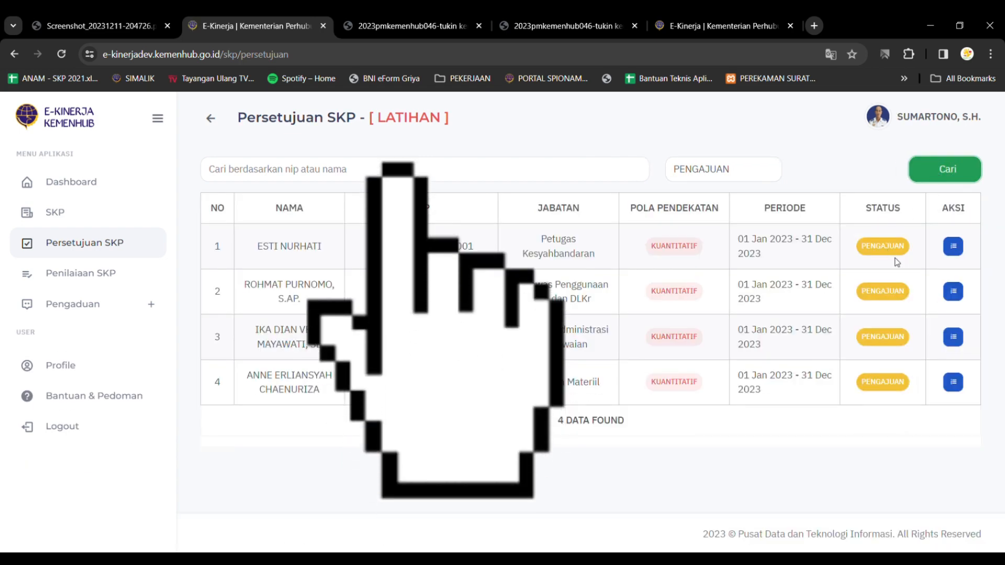
click(953, 248)
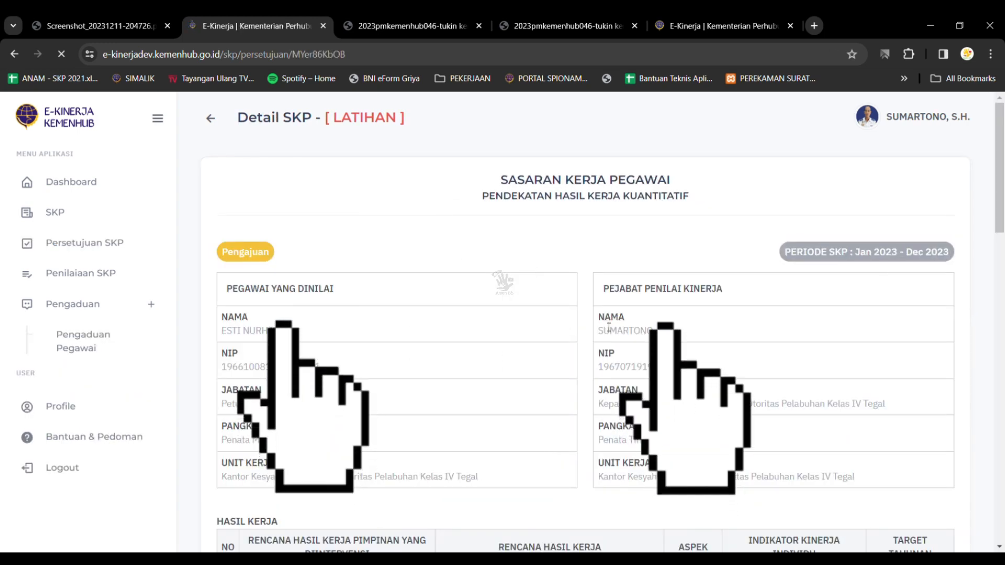
Approve the employee's submitted SKP for Jan 2023 - Dec 2023 and confirm the approval
drag(618, 173, 950, 477)
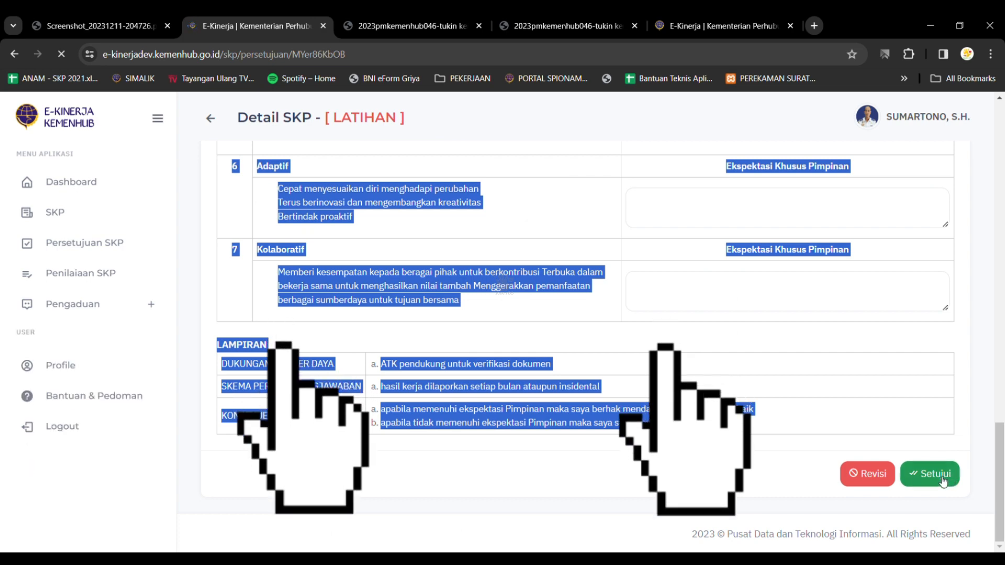
click(950, 477)
click(473, 432)
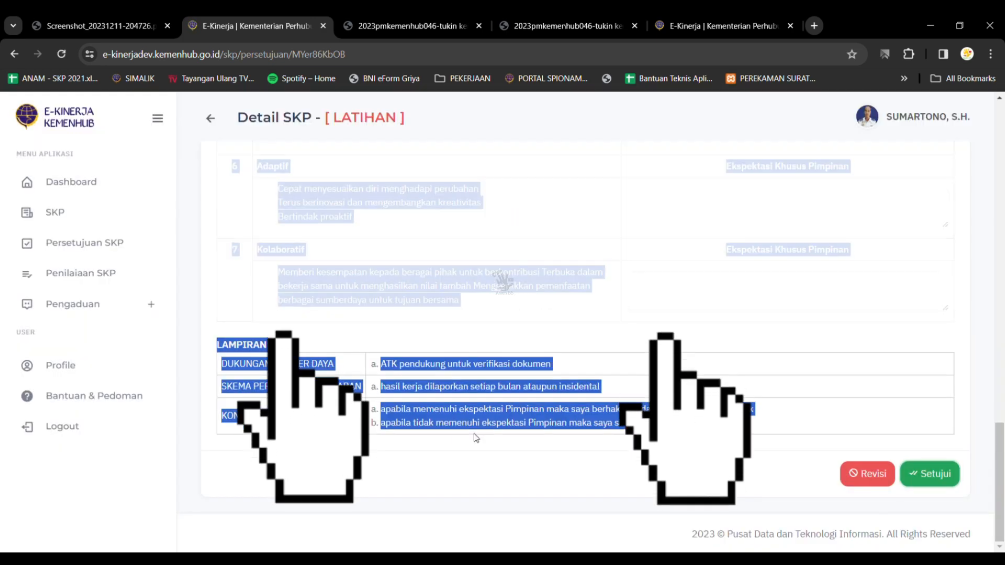
click(502, 413)
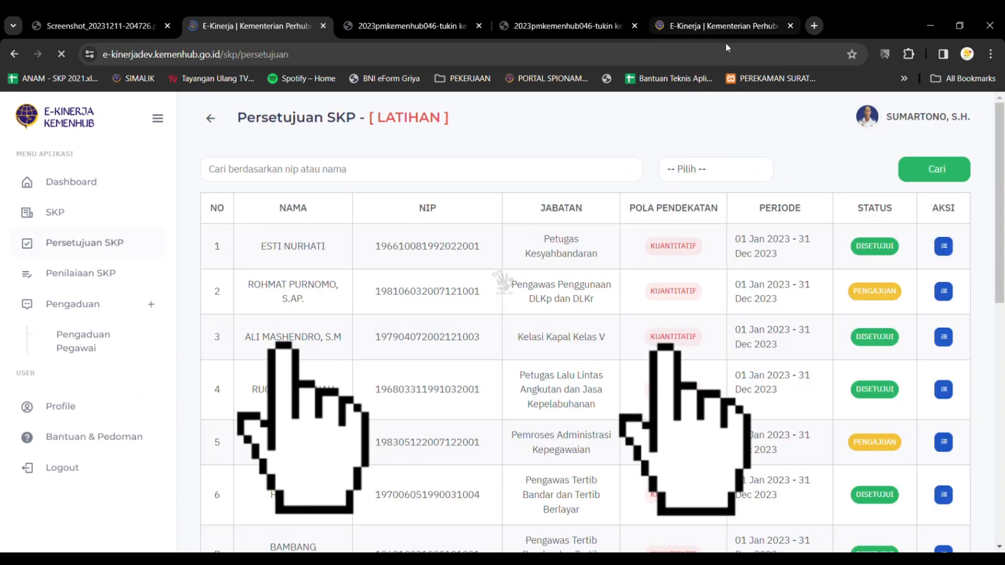
Log out of the superior's account and log back in as the employee with the employee's NIP, account password and captcha
click(922, 116)
click(883, 242)
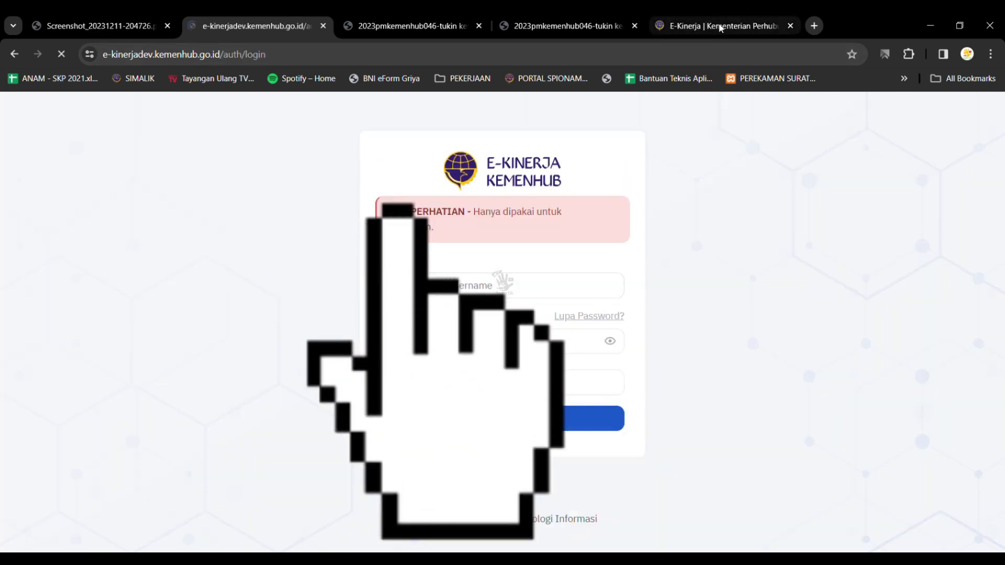
key(ctrl+5)
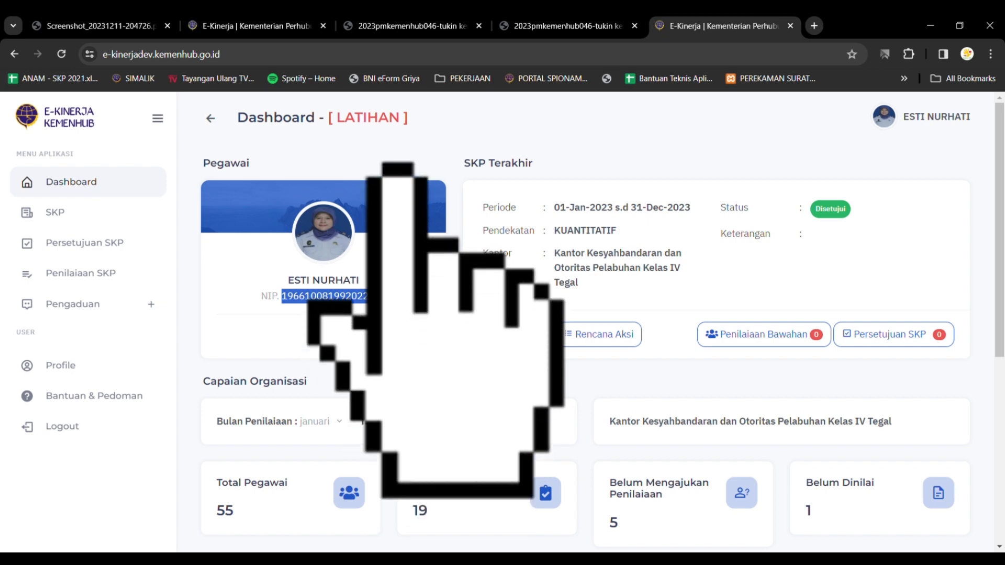
click(222, 26)
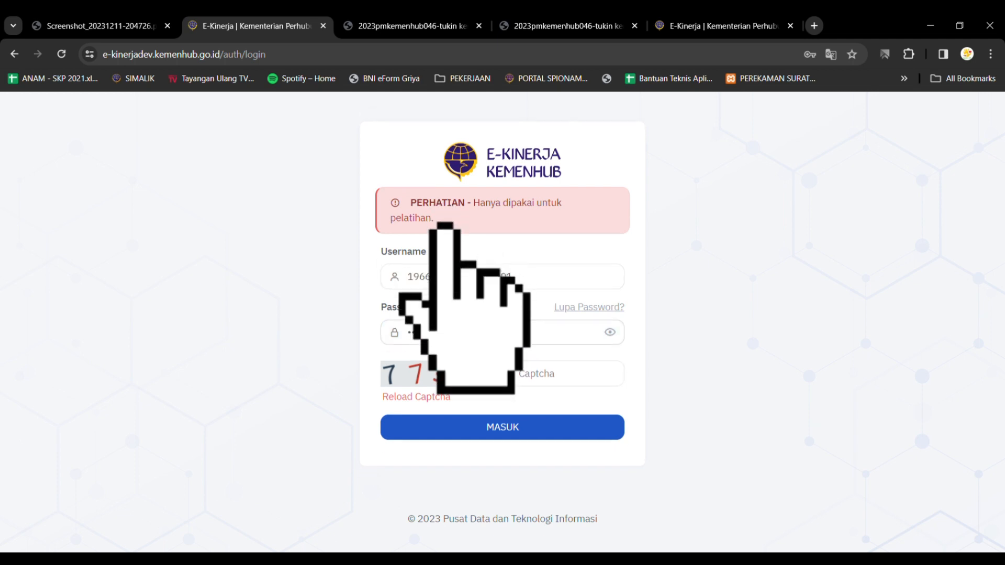
key(Tab)
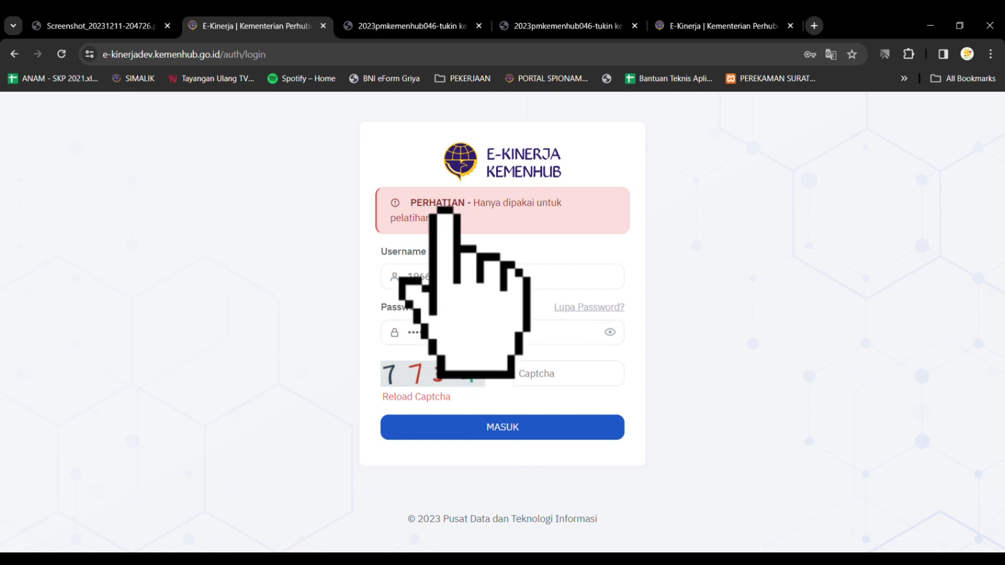
key(Tab)
text(7734)
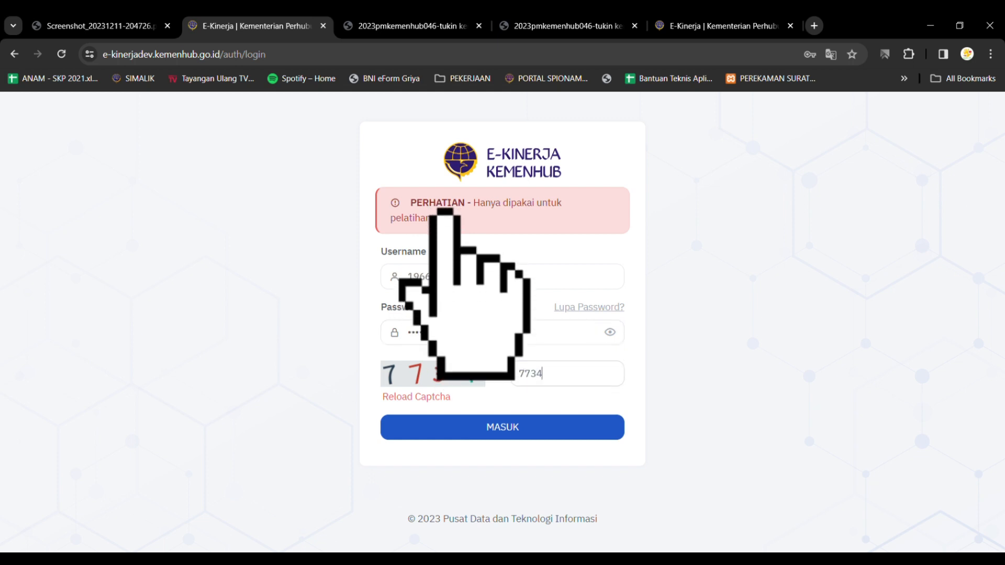
key(Return)
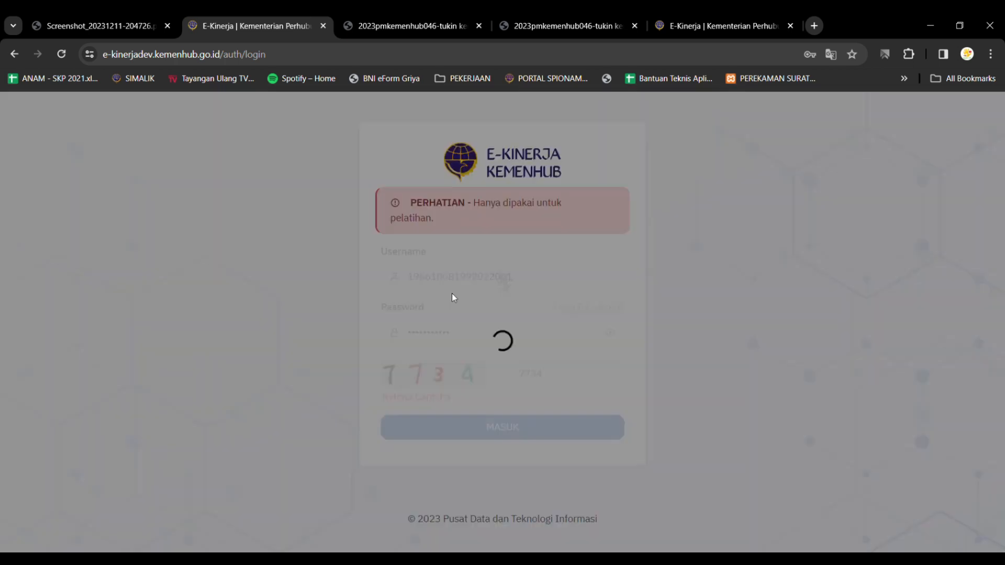
click(501, 384)
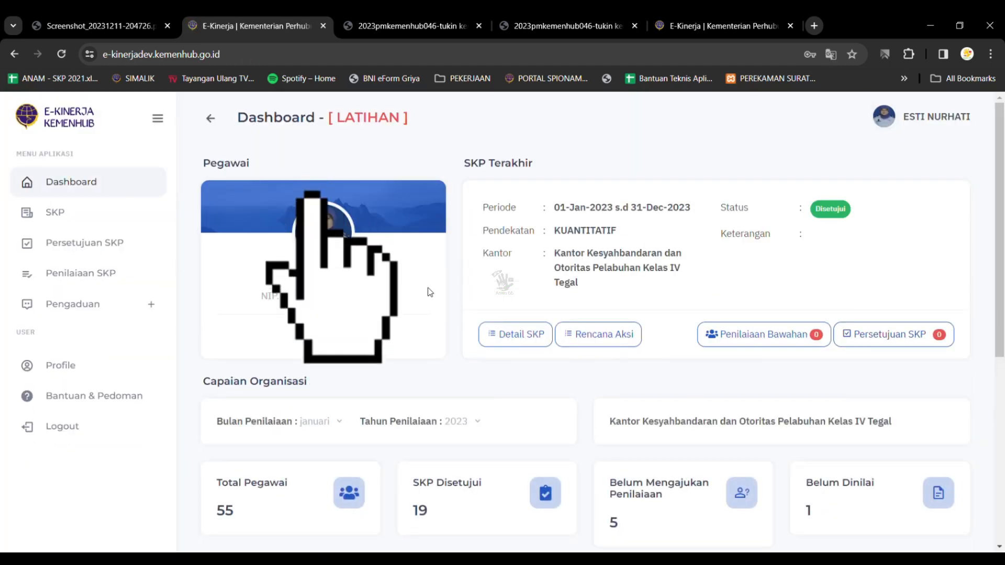
Check the latest SKP's status, open its Rencana Aksi and examine the monthly entries from January to the June row
double_click(824, 212)
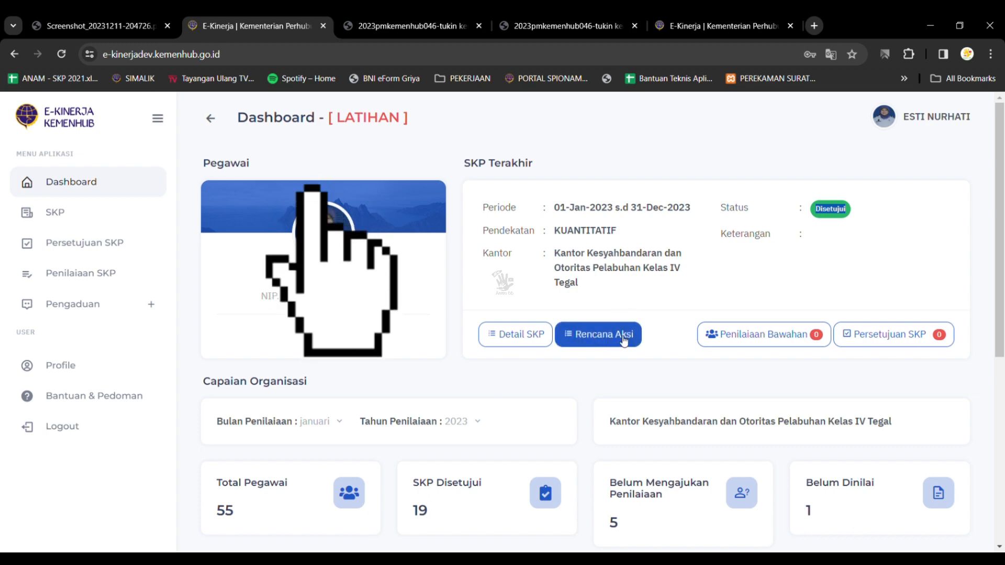
click(606, 344)
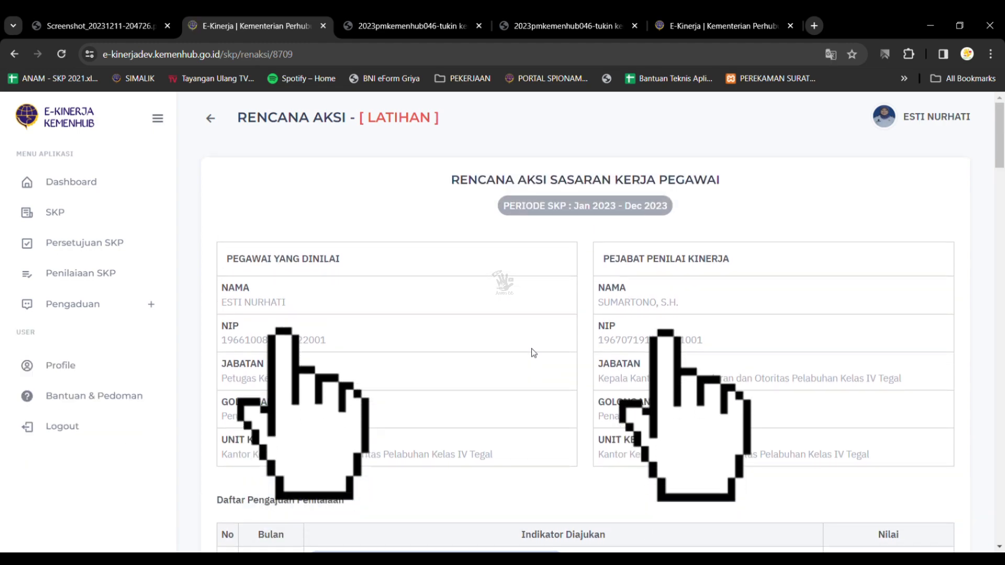
scroll(534, 353, down, 3)
scroll(533, 353, down, 10)
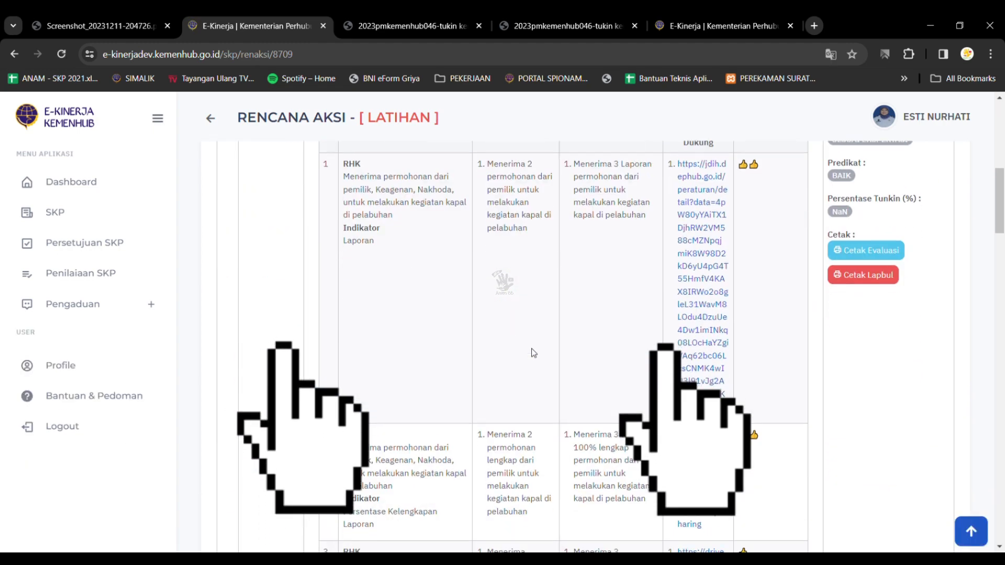
scroll(533, 353, down, 8)
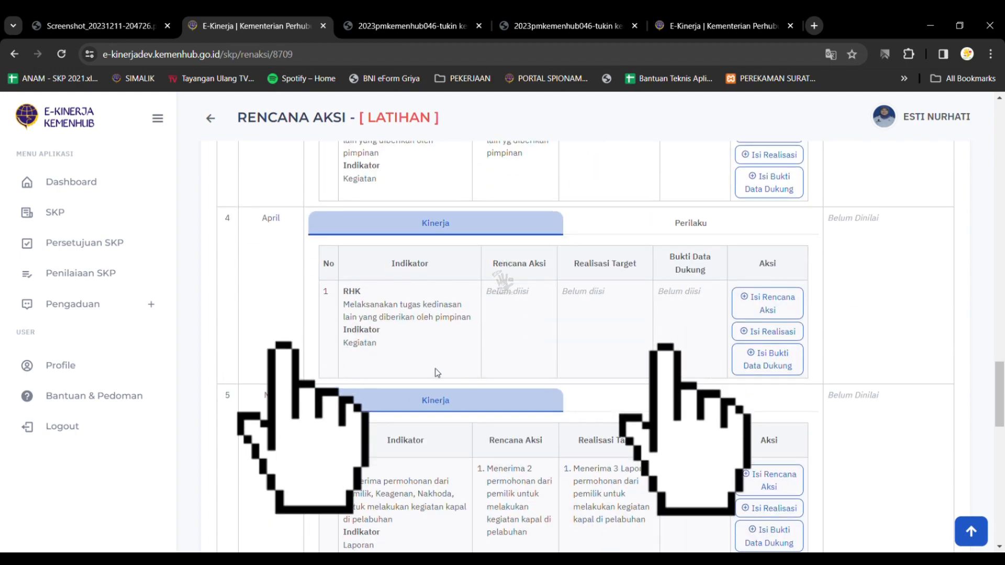
scroll(561, 359, down, 7)
scroll(560, 359, down, 8)
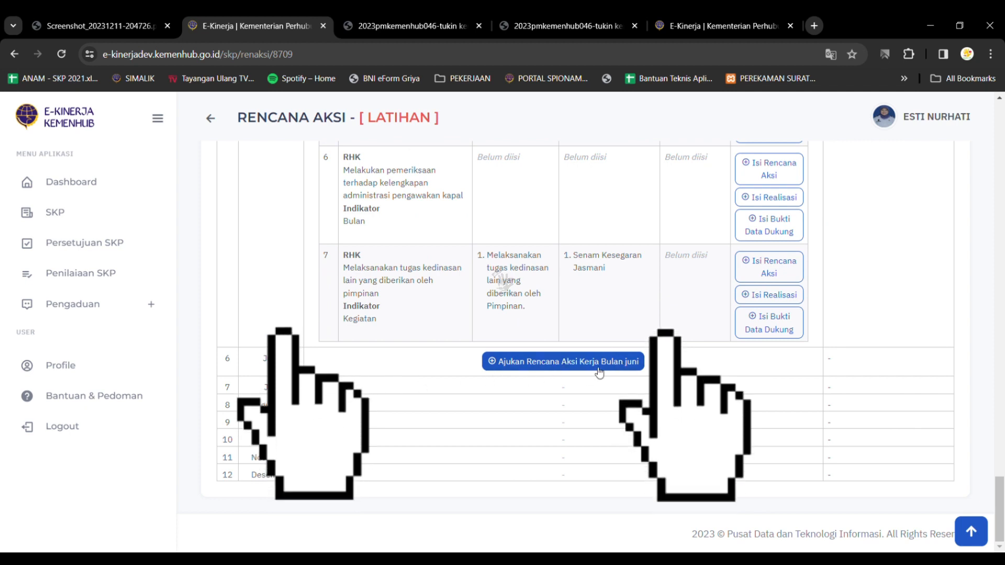
scroll(554, 382, up, 1)
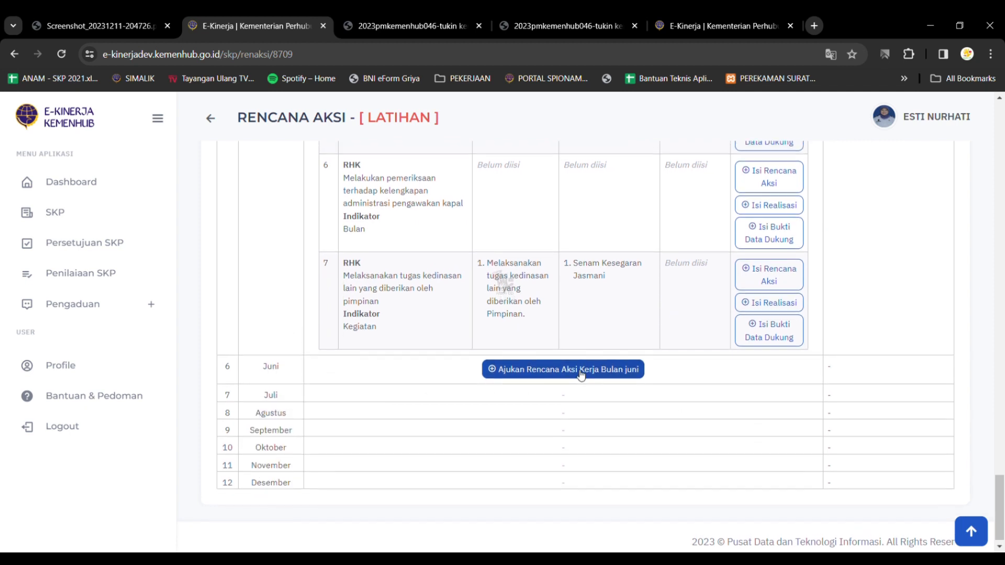
scroll(559, 378, down, 1)
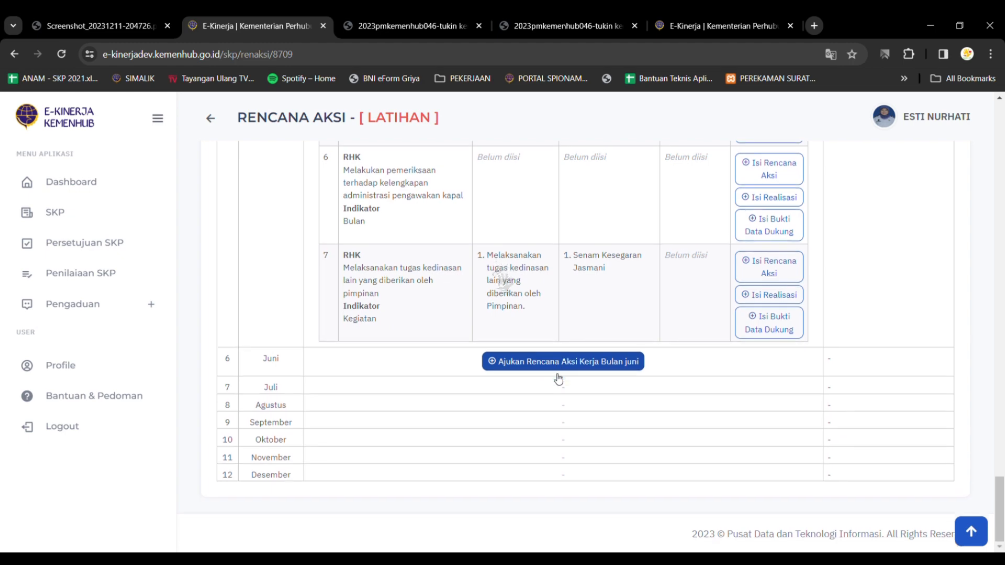
scroll(531, 313, up, 10)
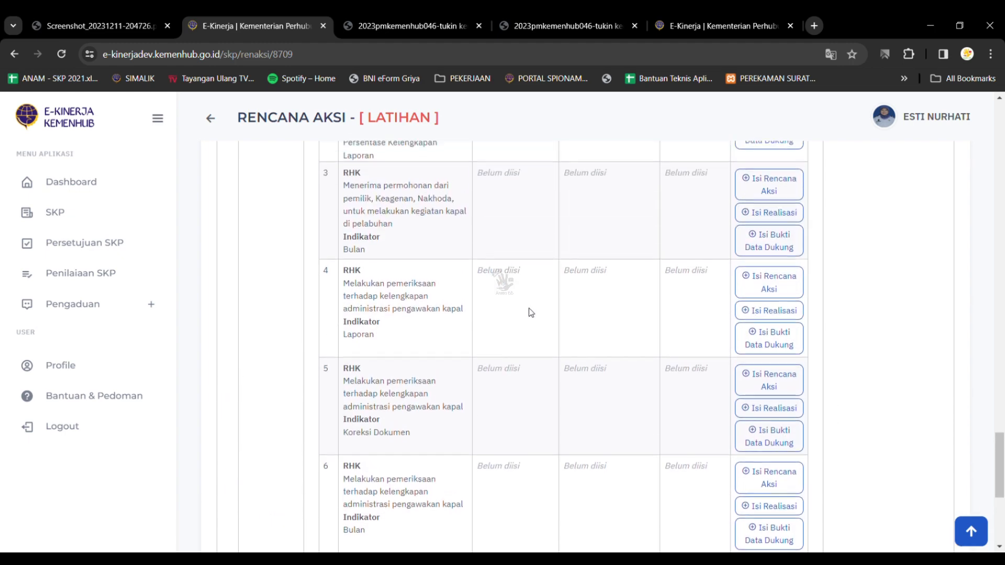
scroll(531, 312, up, 5)
scroll(531, 312, down, 10)
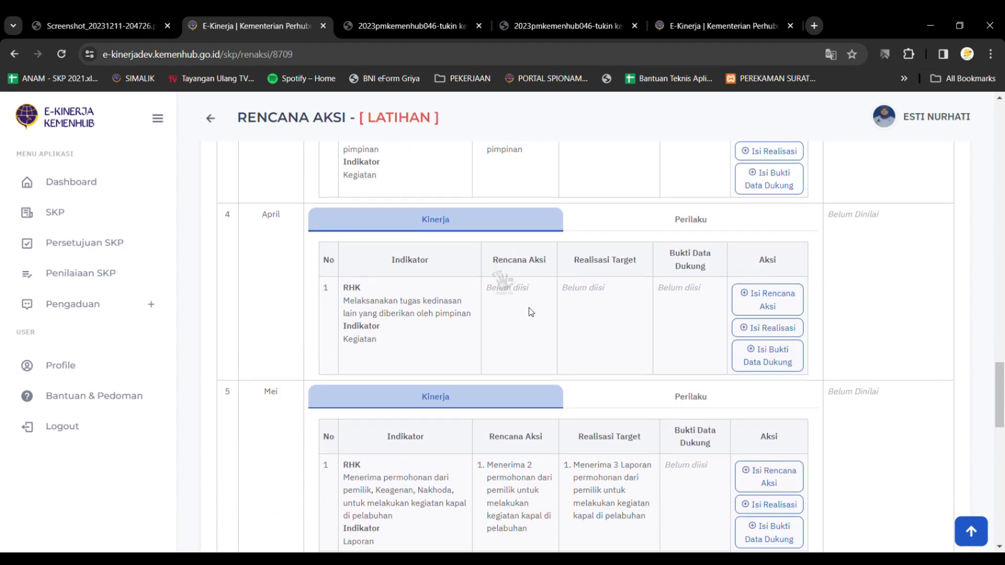
scroll(531, 312, down, 4)
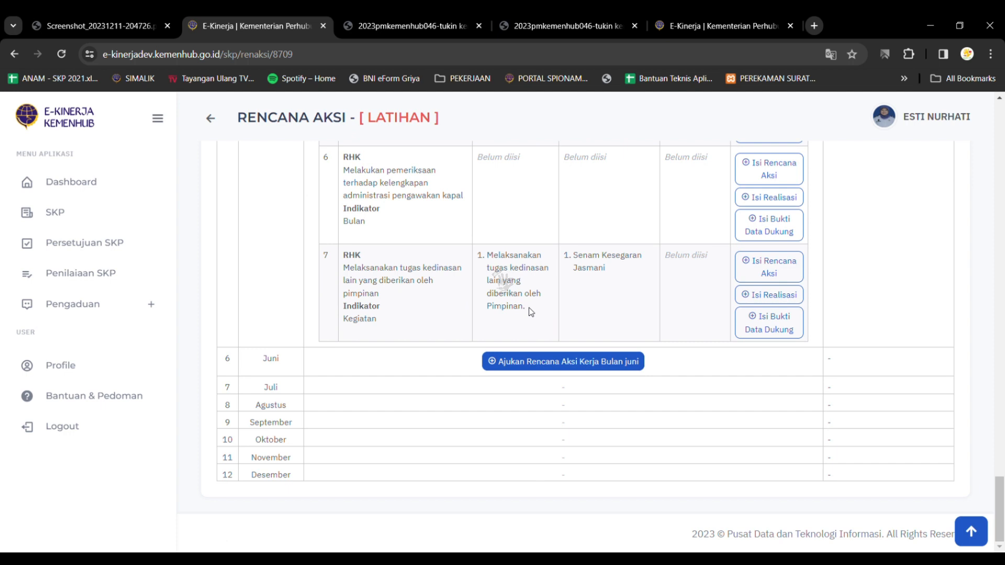
Submit the June work action plan with the WAKTU indicator "Waktu Diklat" of the RHK "Diklat 2 Bulan"
click(550, 368)
scroll(632, 488, down, 4)
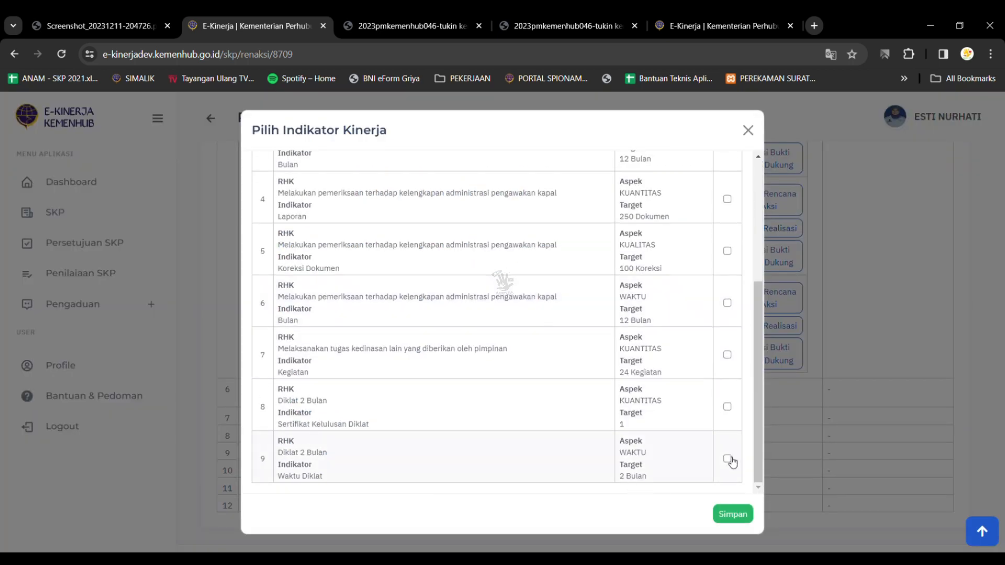
click(739, 514)
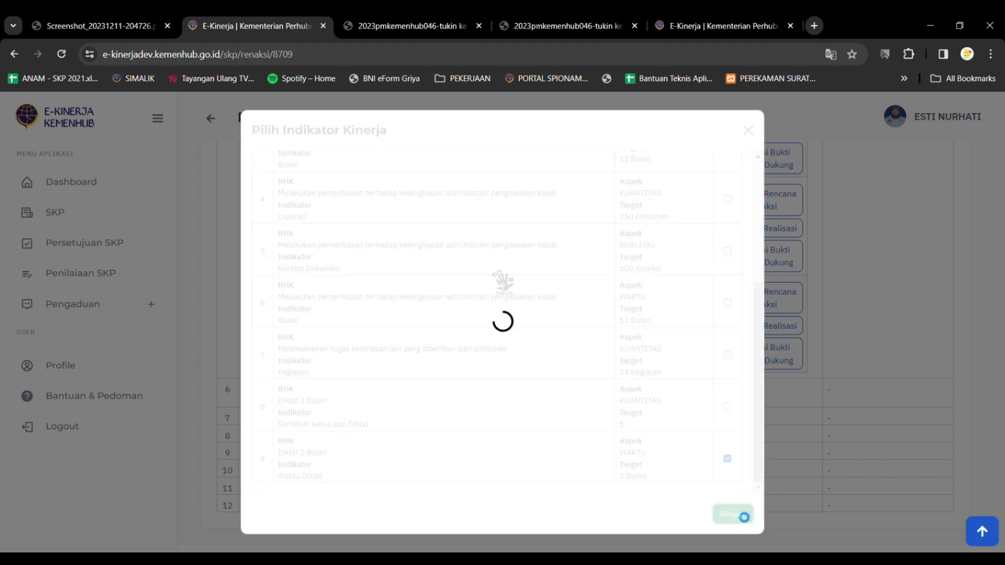
scroll(529, 458, down, 15)
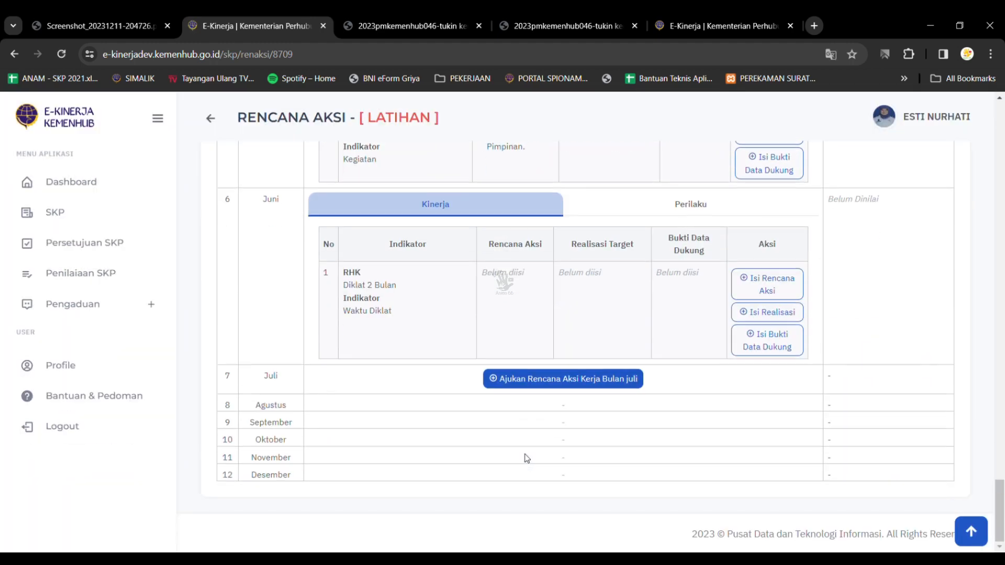
Submit the July work action plan with the WAKTU indicator "Waktu Diklat" of the RHK "Diklat 2 Bulan"
click(528, 378)
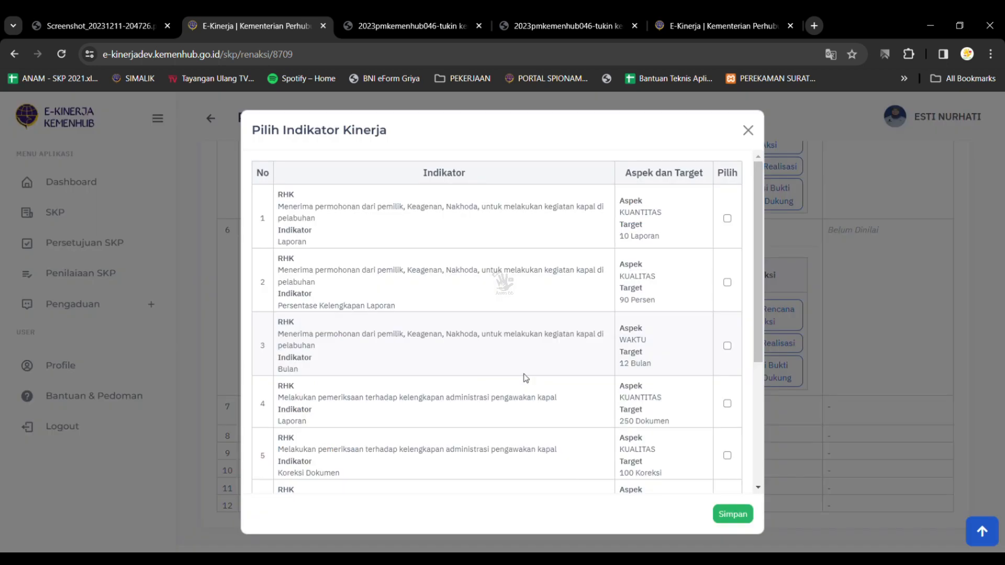
scroll(693, 426, down, 5)
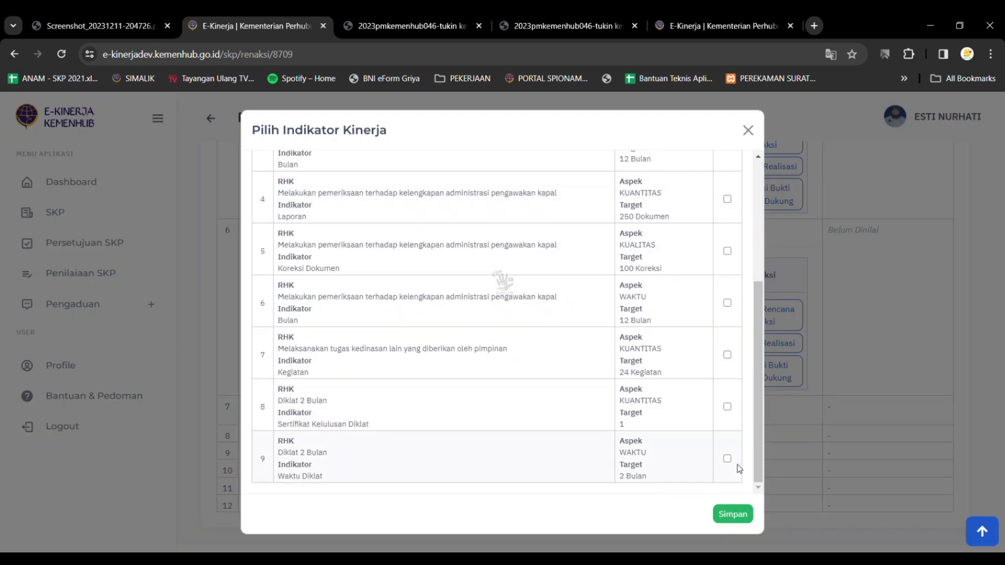
click(746, 518)
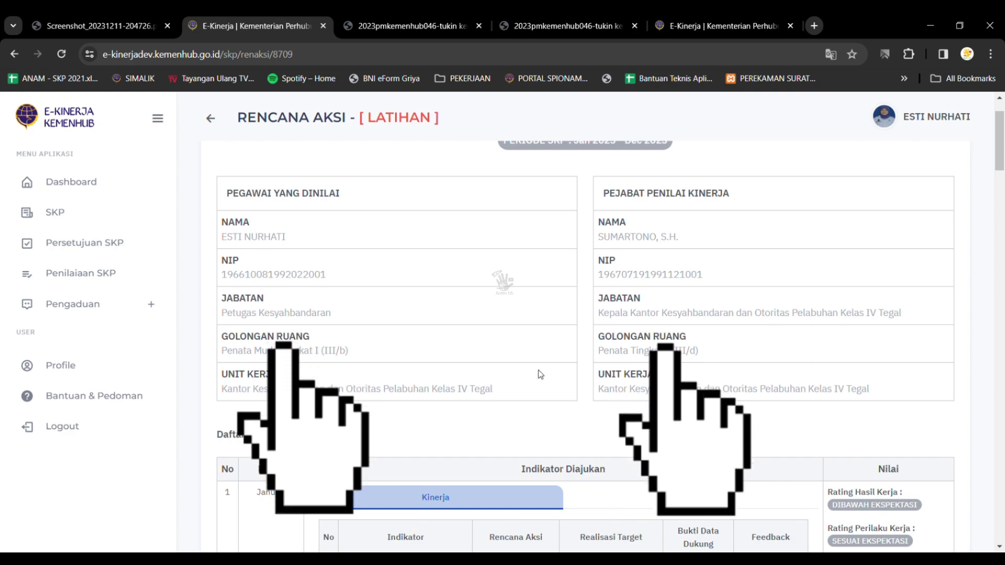
Fill in the June Rencana Aksi for the "Waktu Diklat" indicator with "Diklat 2 bulan" and save it
scroll(540, 374, down, 15)
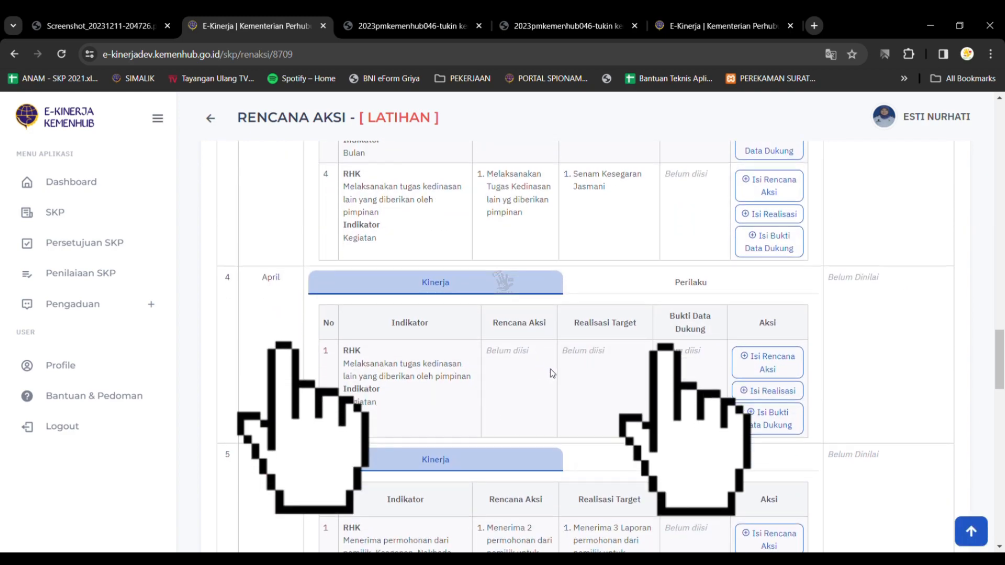
scroll(551, 373, down, 18)
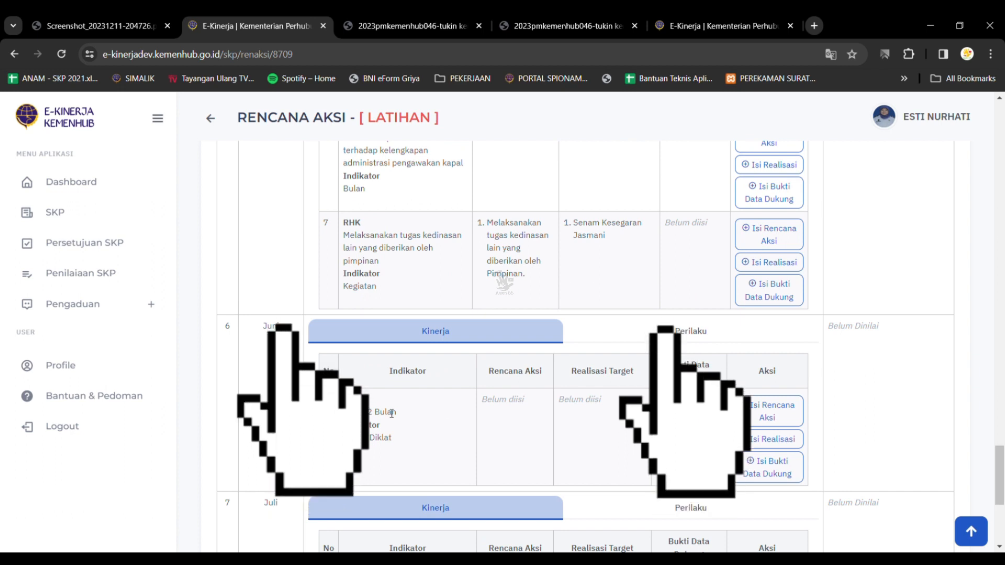
scroll(392, 414, down, 6)
scroll(388, 412, up, 3)
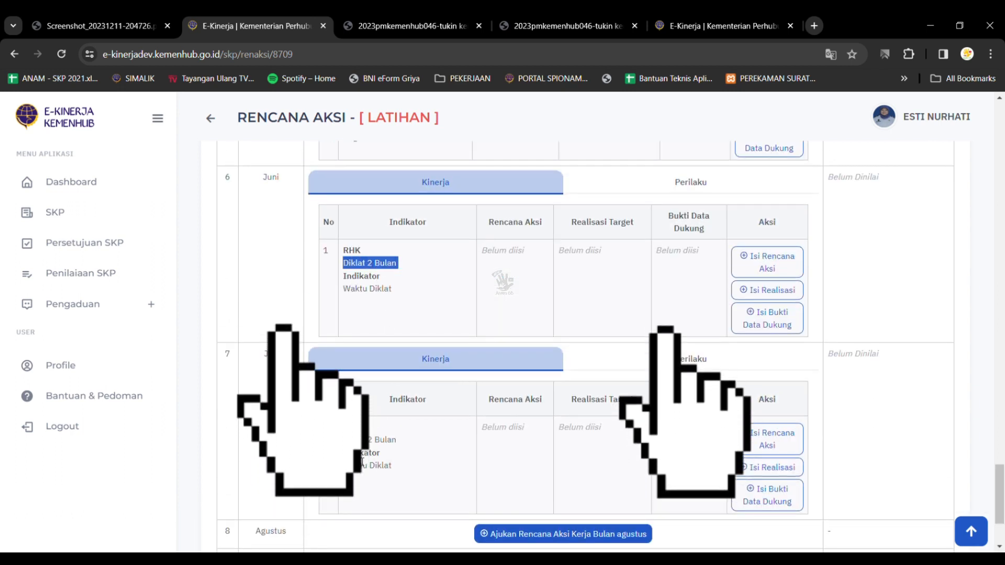
click(785, 261)
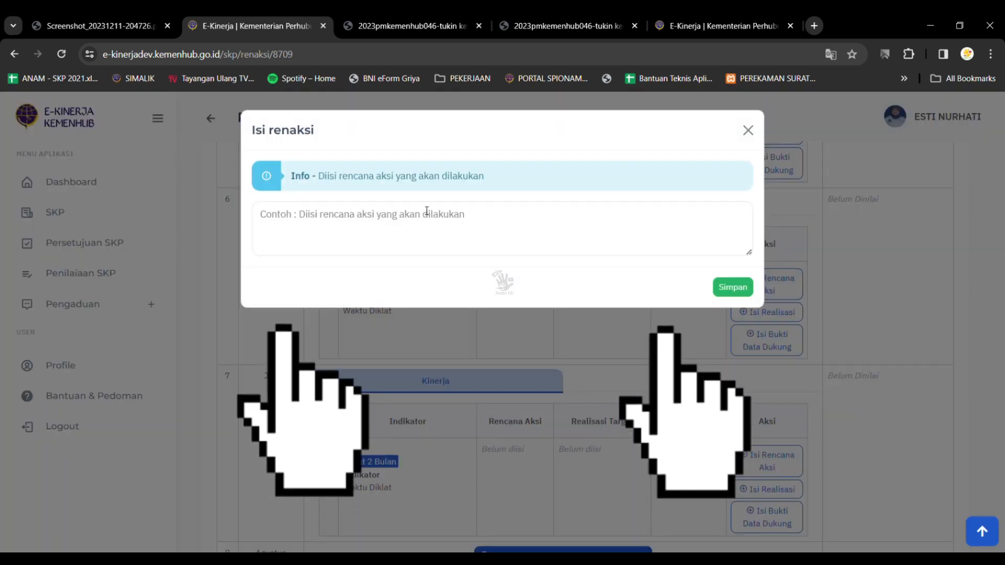
click(426, 208)
text(Di)
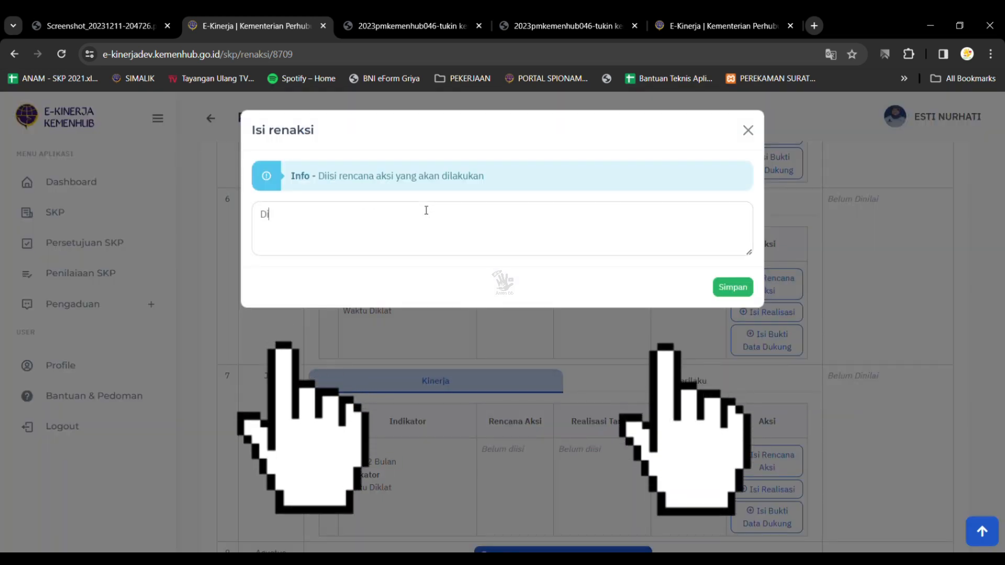
text(klat 2 )
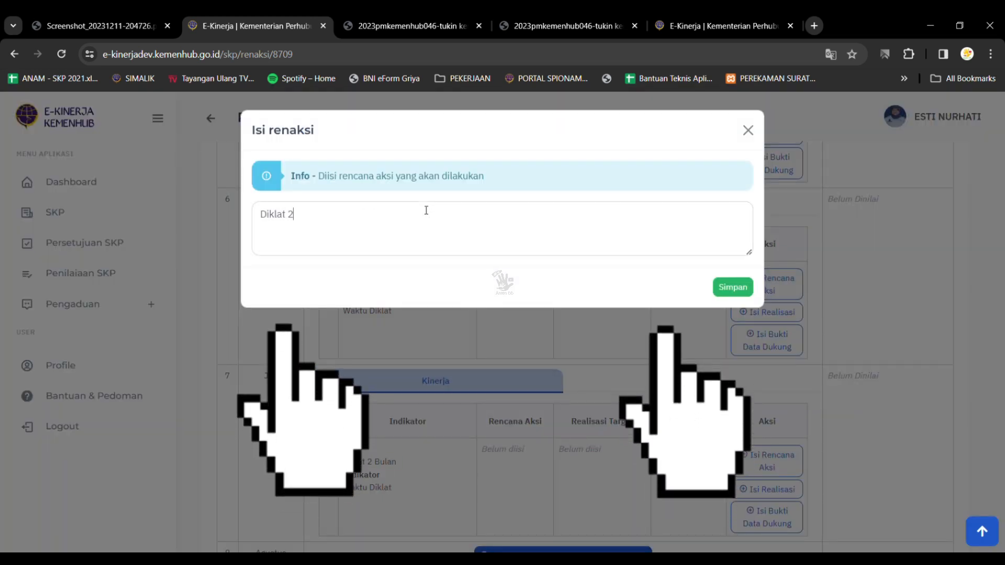
text(bulan)
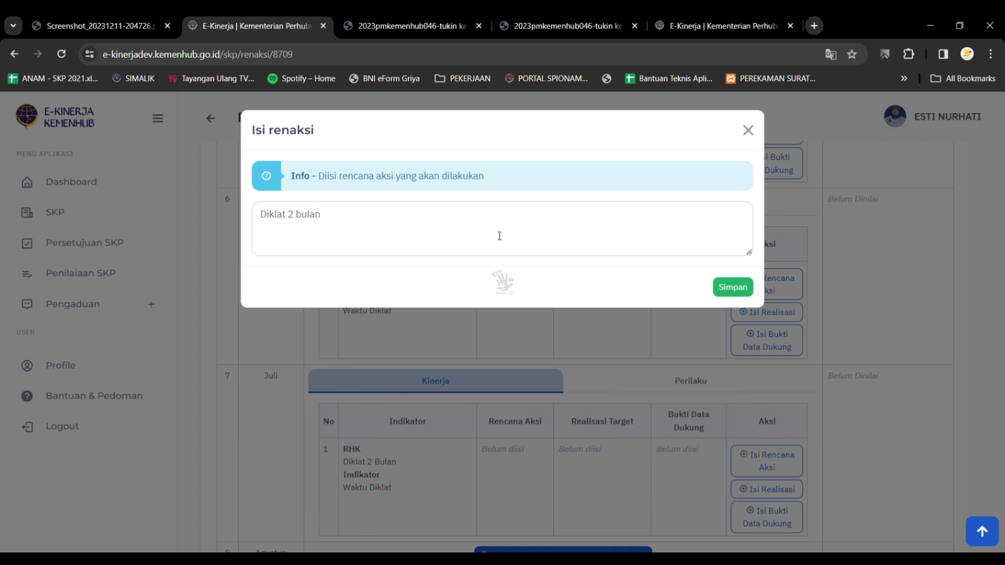
click(745, 294)
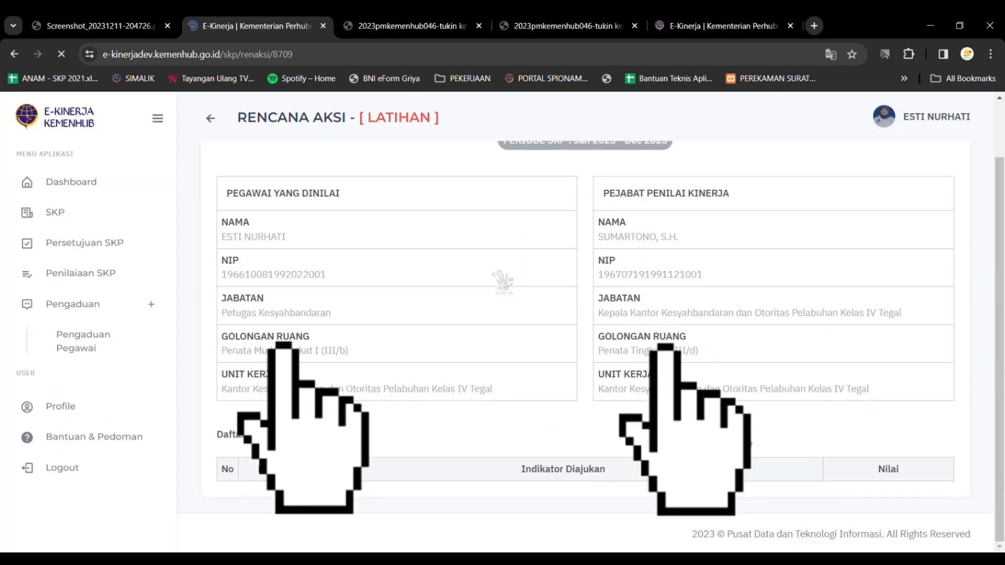
Fill in the July Rencana Aksi for the "Waktu Diklat" indicator with "Diklat selesai" and save it
scroll(584, 314, down, 5)
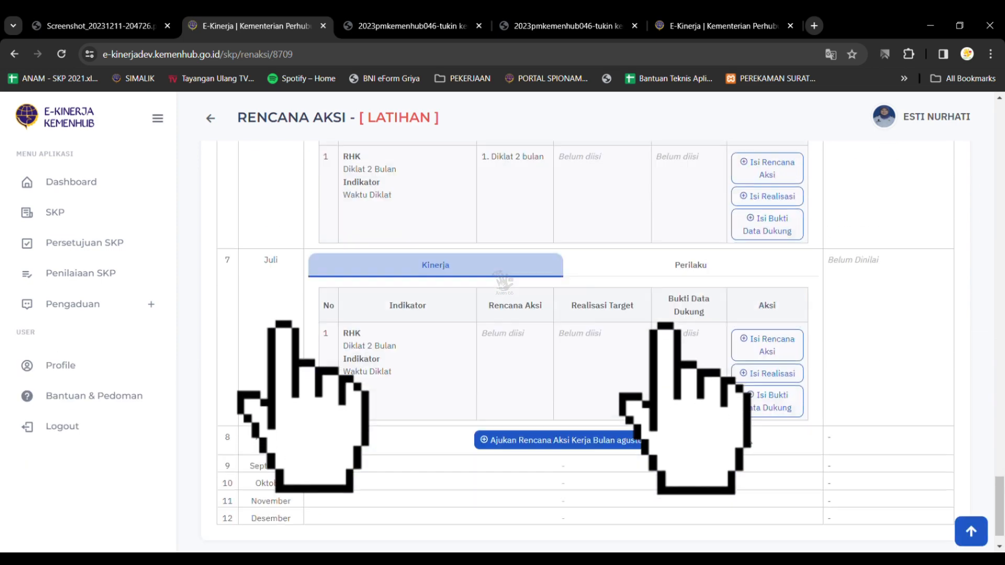
click(755, 303)
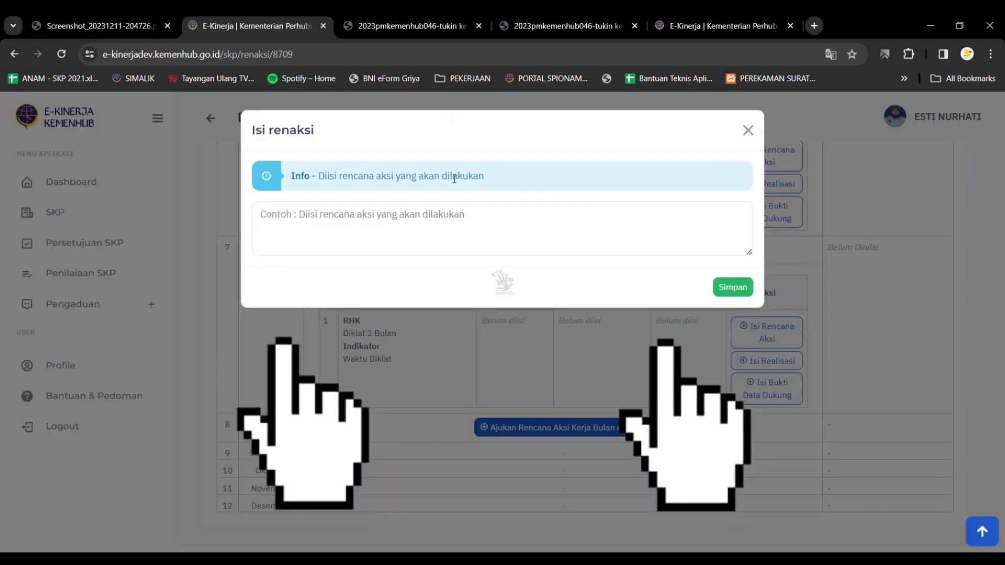
text(Du)
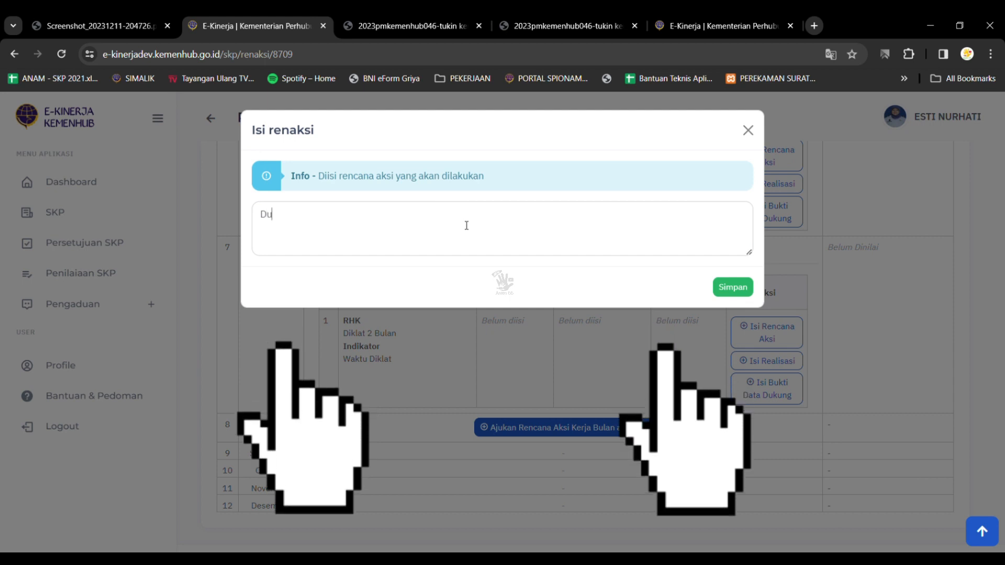
text(klat)
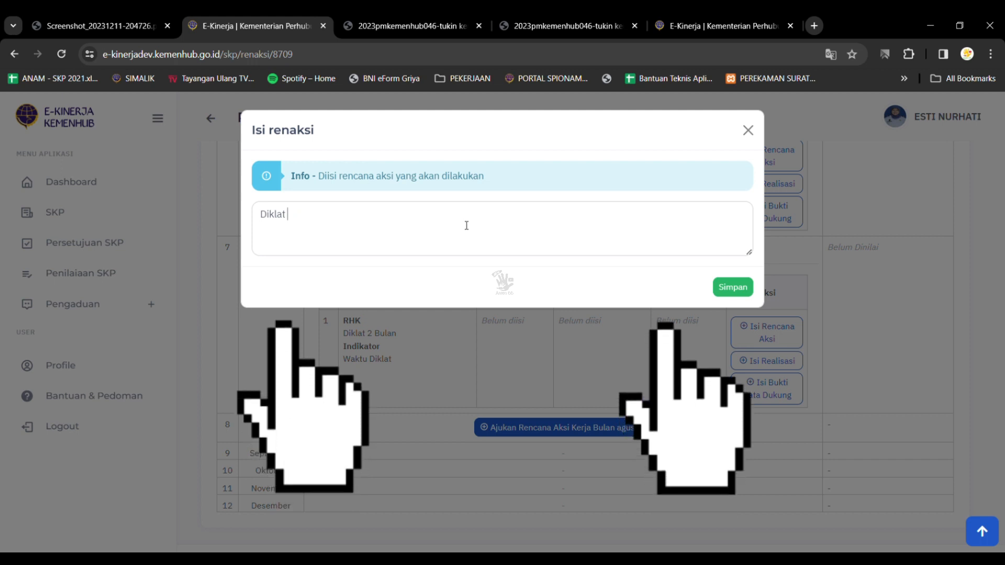
text(sel)
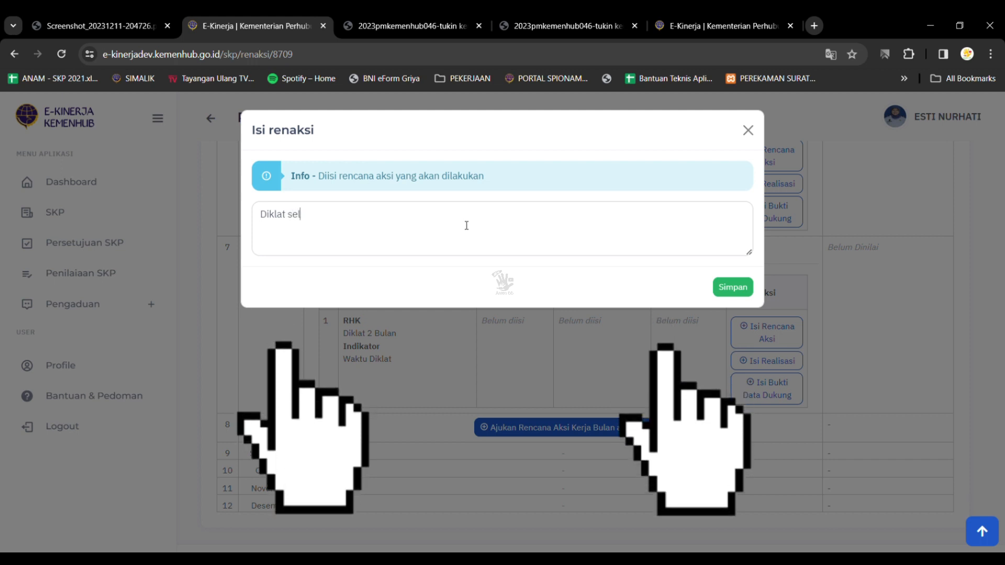
text(asai)
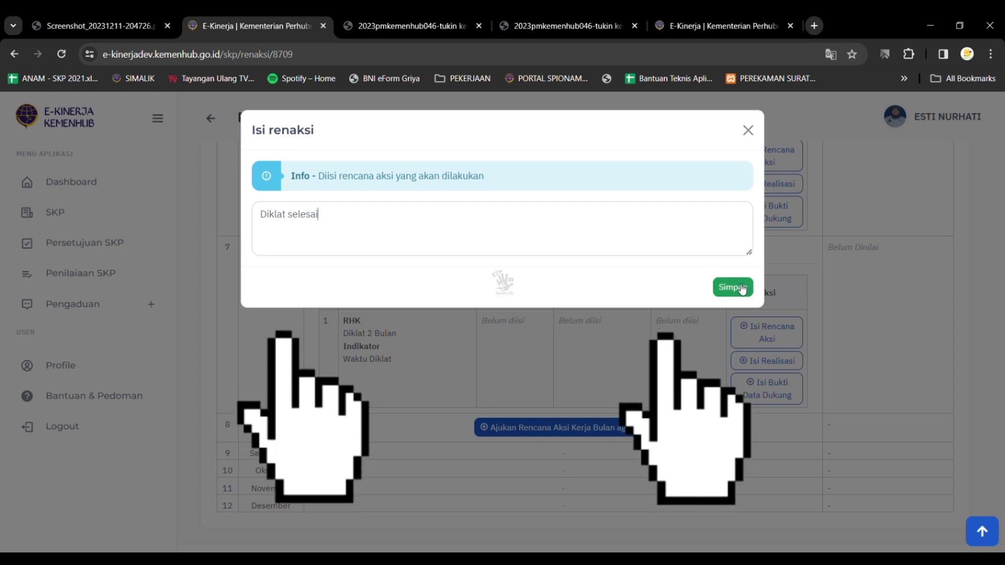
click(743, 289)
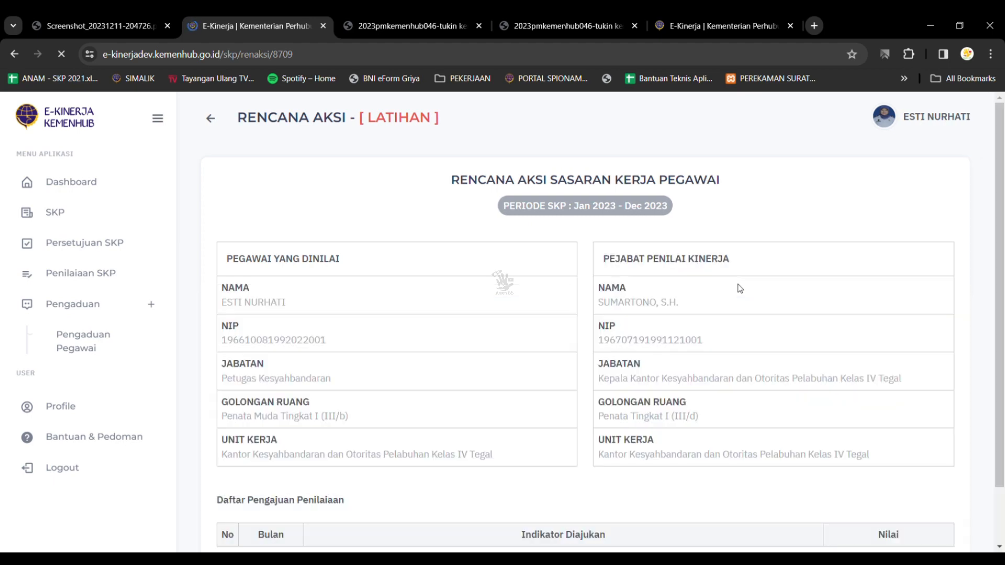
Record "Diklat Awal" as the June realization of the "Waktu Diklat" indicator and save it
scroll(740, 288, down, 4)
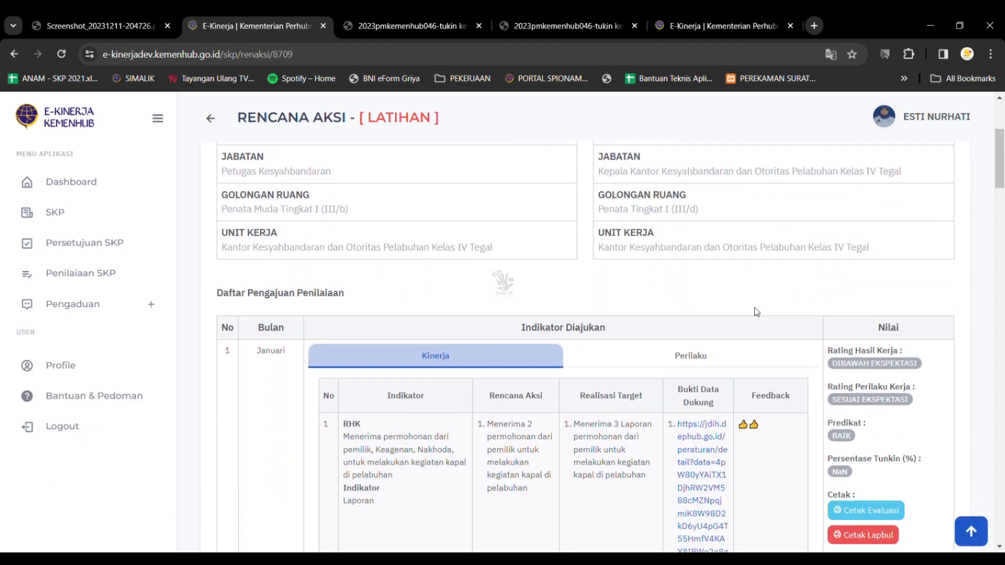
scroll(756, 312, down, 15)
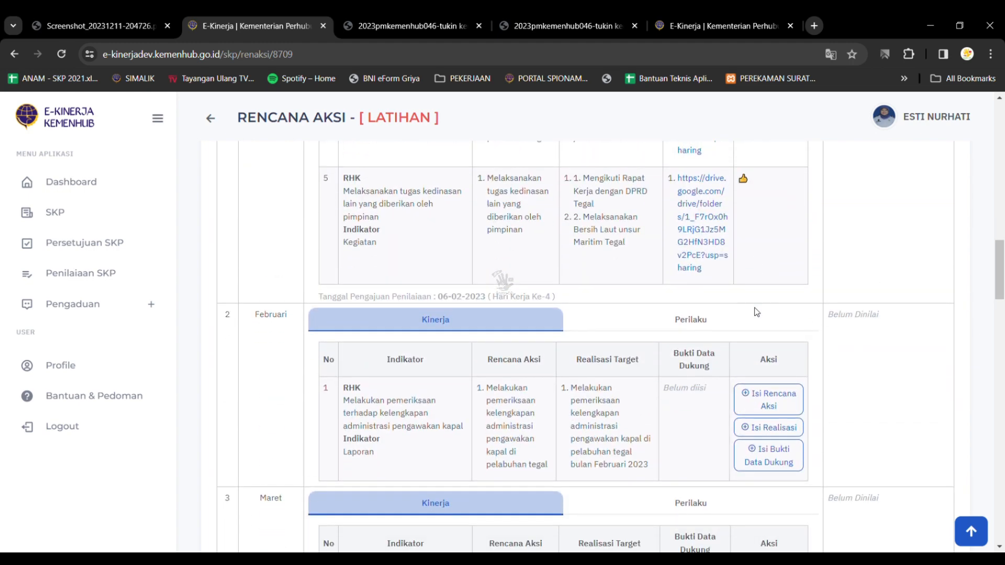
scroll(757, 312, down, 20)
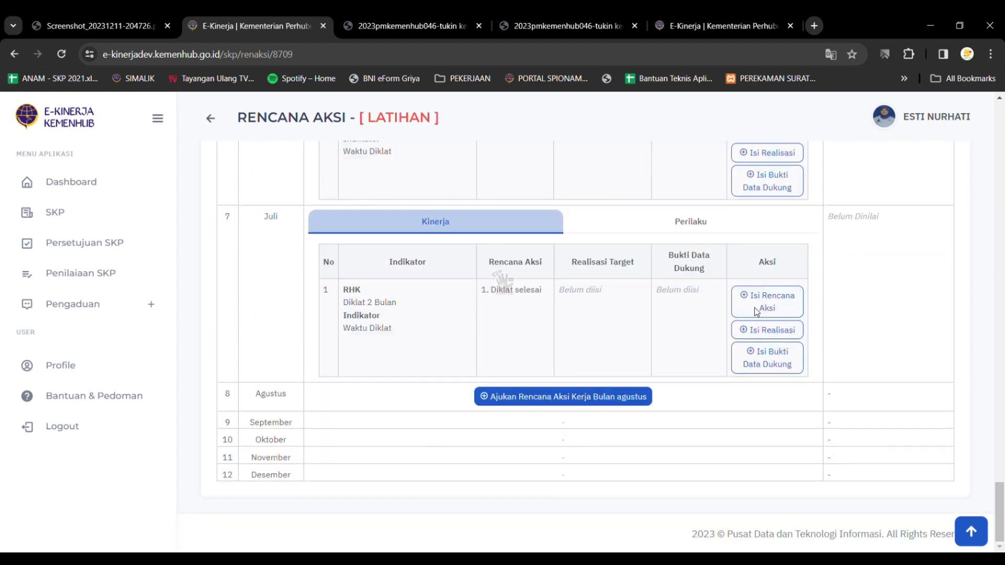
scroll(602, 304, up, 3)
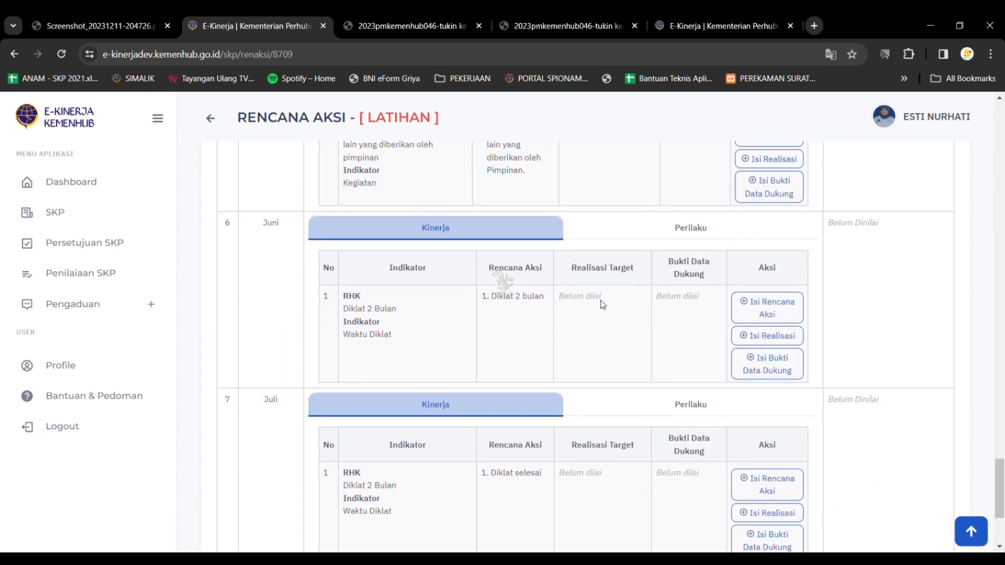
scroll(602, 303, down, 3)
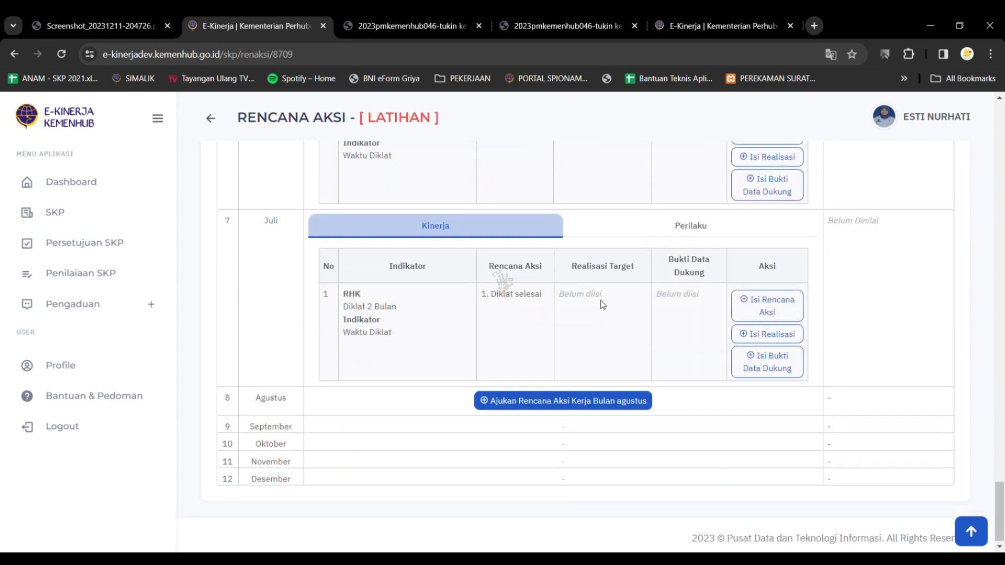
scroll(671, 332, up, 1)
scroll(671, 331, up, 4)
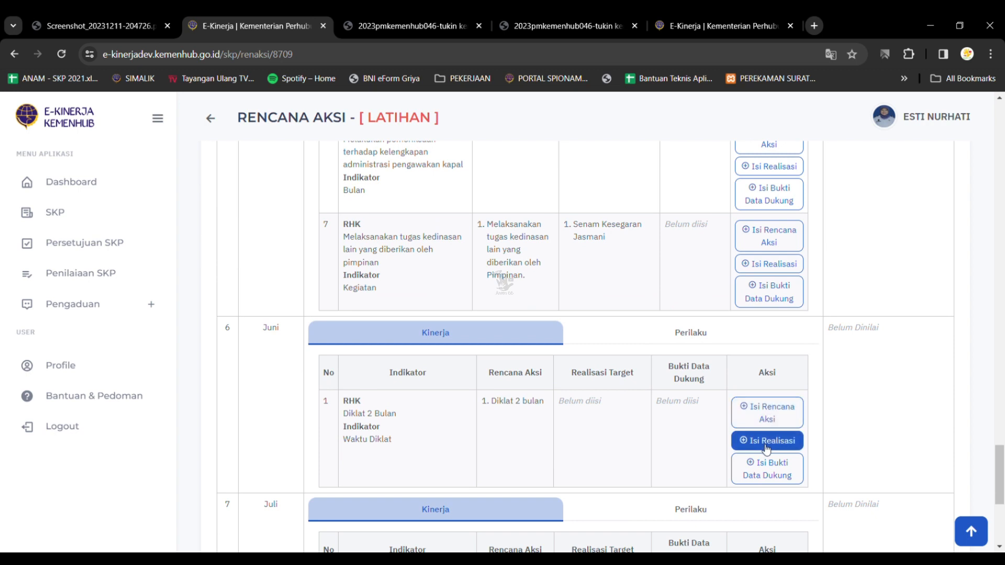
click(768, 441)
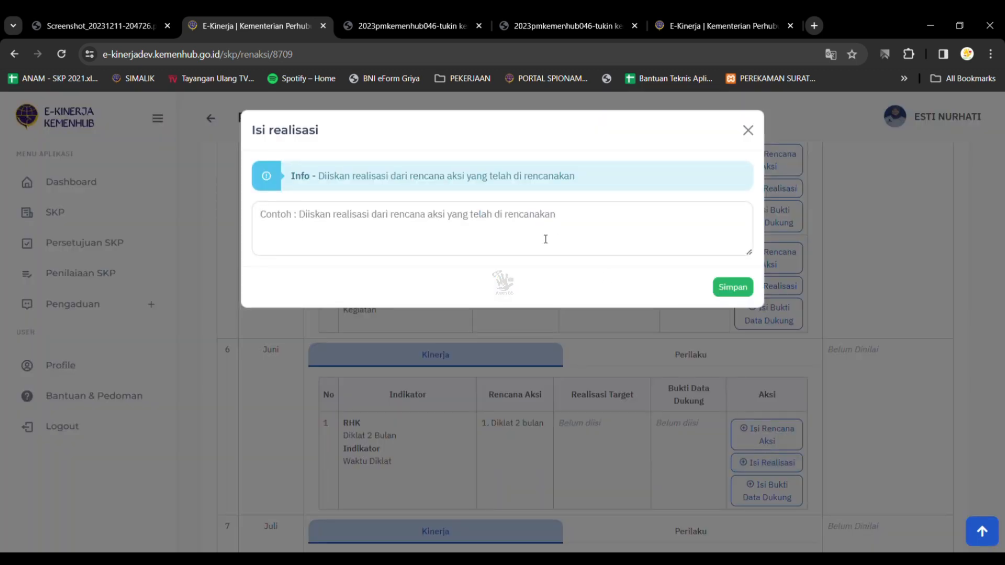
text(Diklat Awal)
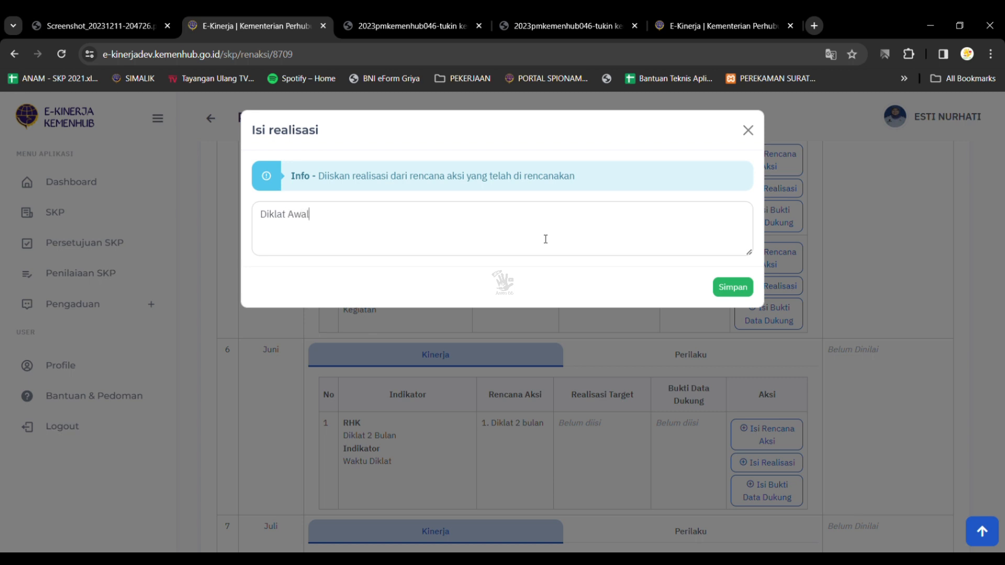
click(732, 286)
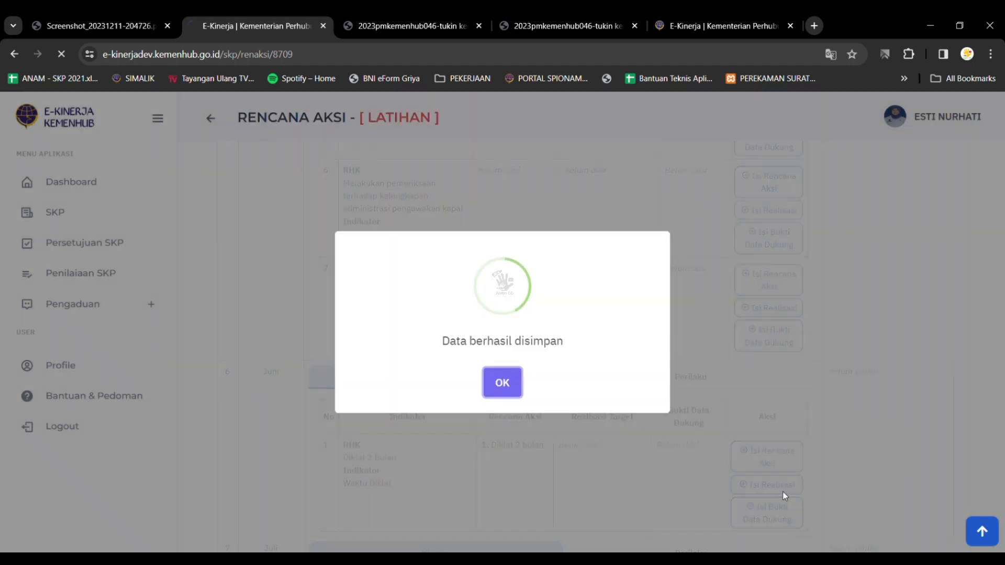
click(498, 384)
Save the address of the open PDF "2023pmkemenhub046-tukin kemenhub.pdf" as the supporting evidence for June's "Waktu Diklat" indicator
scroll(714, 423, down, 2)
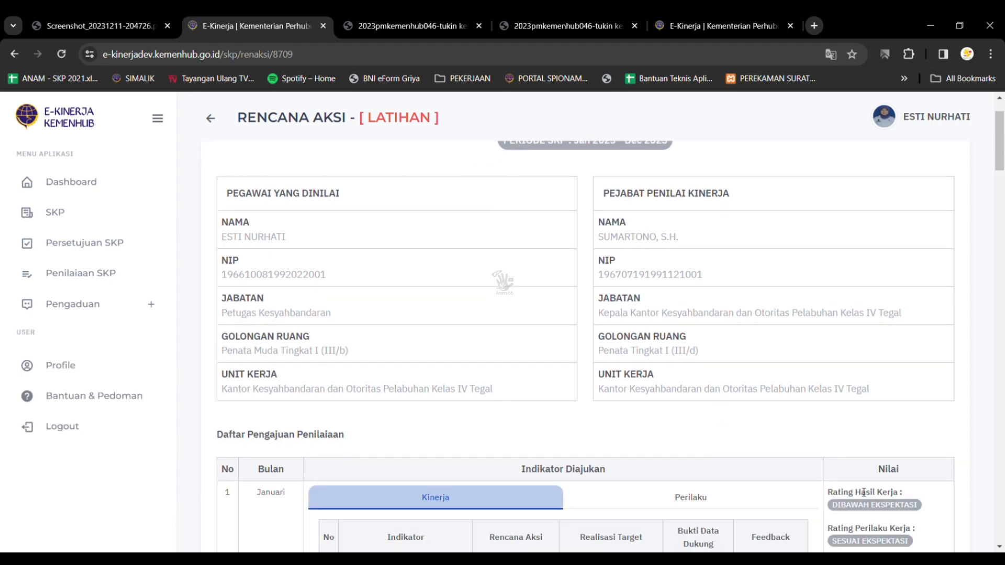
scroll(863, 492, down, 15)
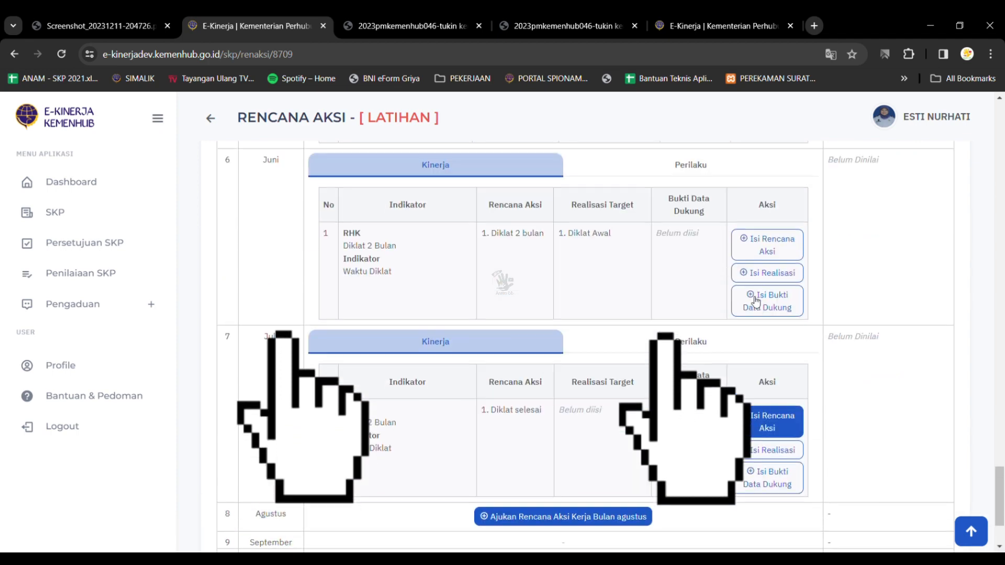
click(755, 299)
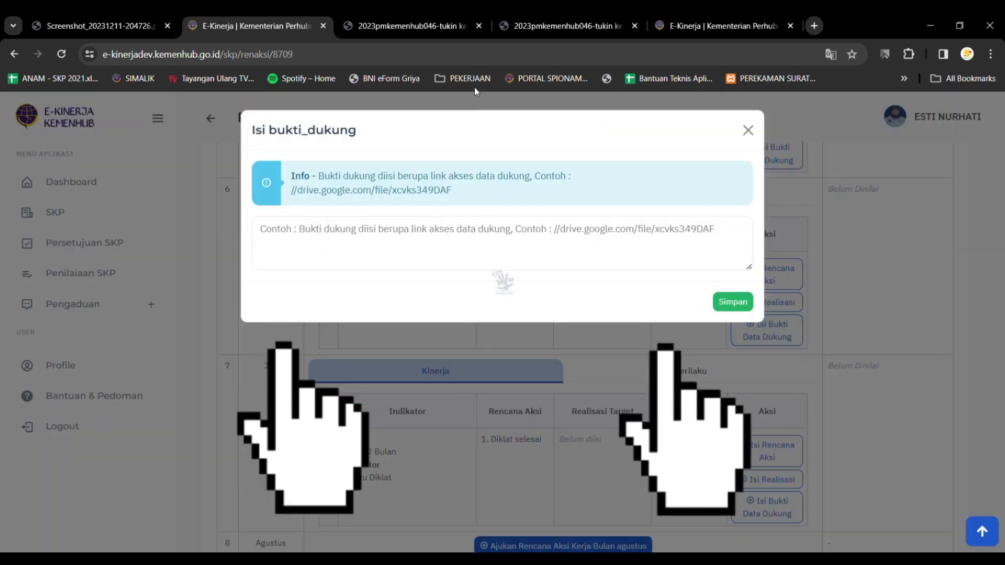
click(405, 34)
click(340, 54)
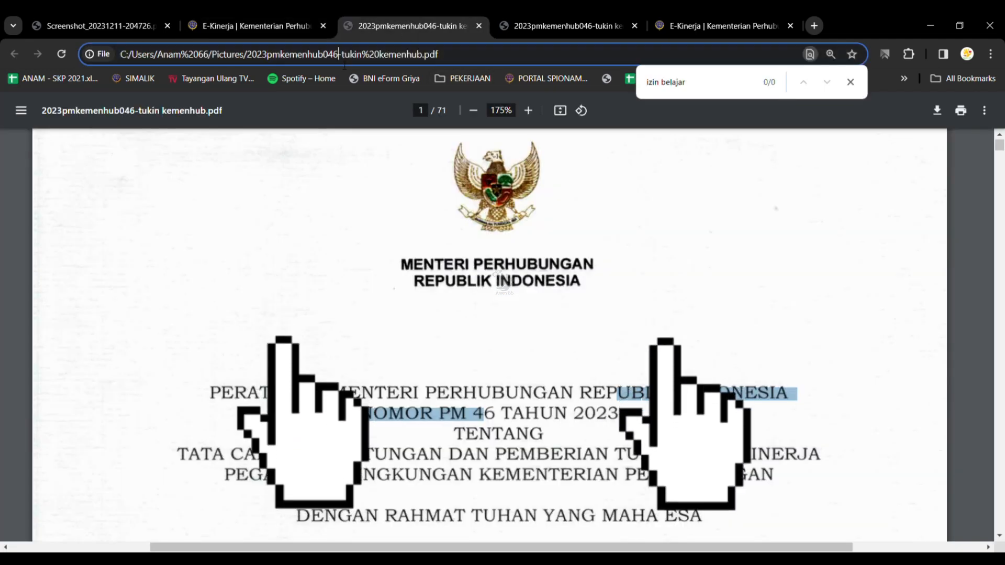
click(238, 21)
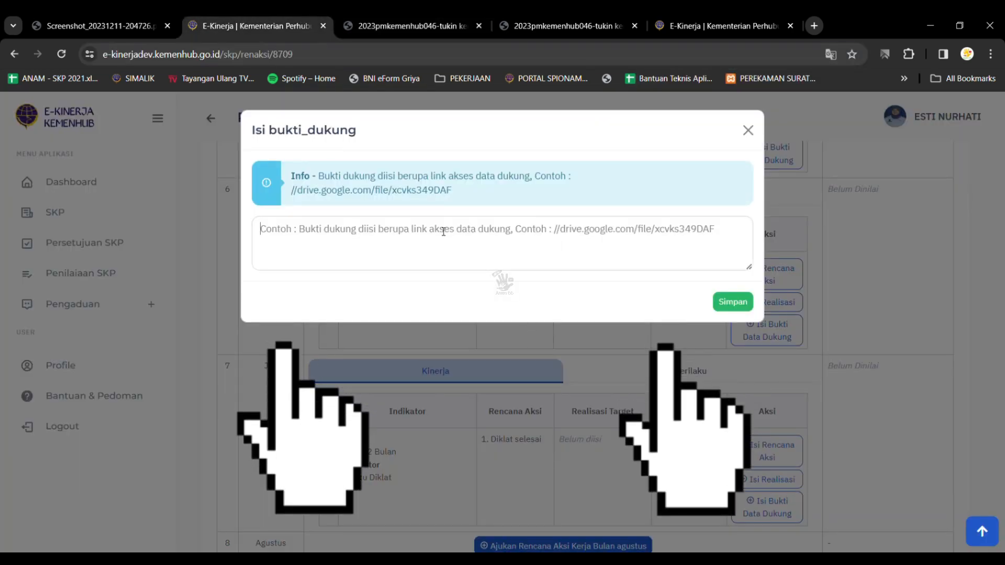
text(file:///C:/Users/Anam%2066/Pictures/2023pmkemenhub046-tukin%20kemenhub.pdf)
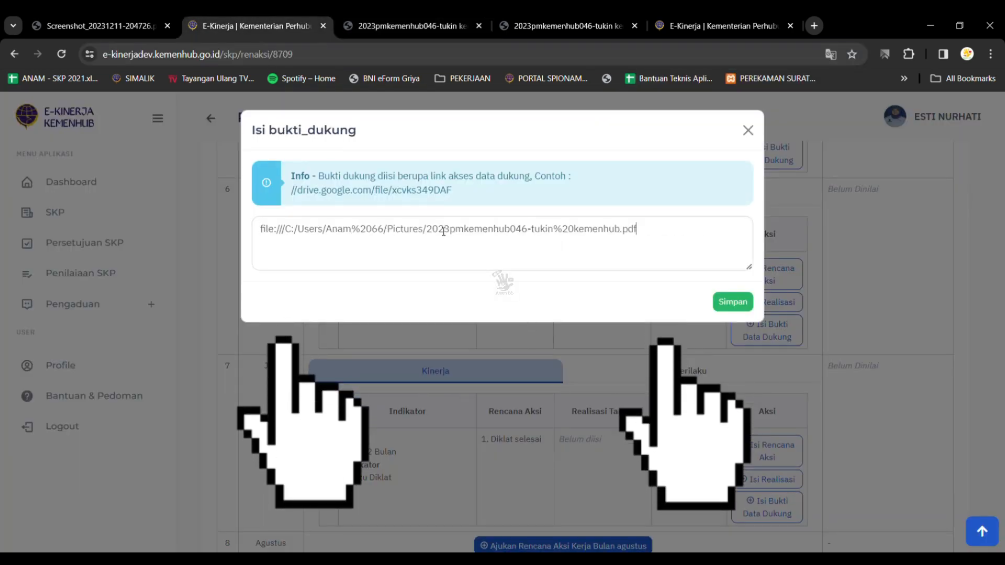
click(747, 299)
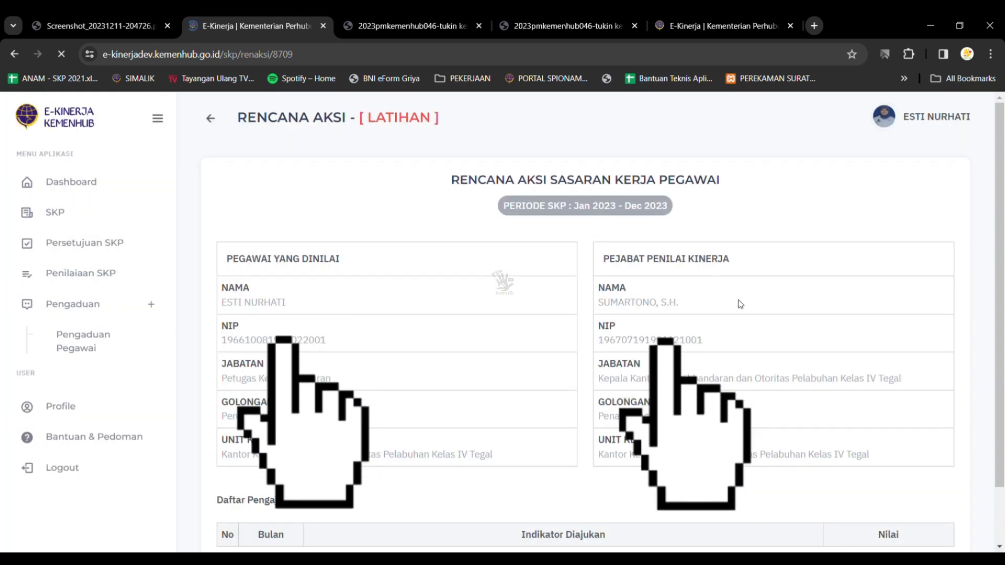
scroll(604, 406, down, 2)
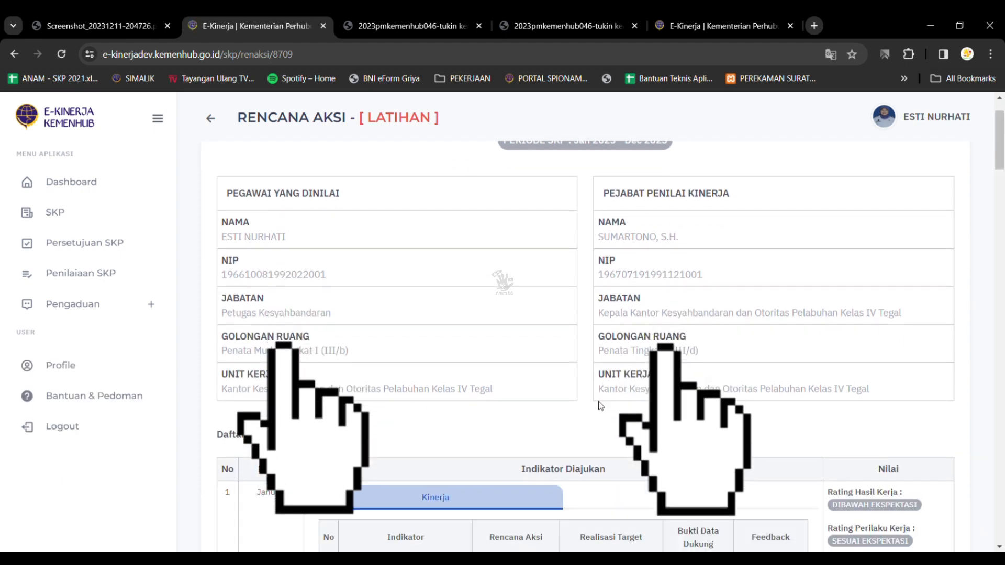
Record "Lulus Diklat" as the July realization of the "Waktu Diklat" indicator and save it
scroll(600, 406, down, 15)
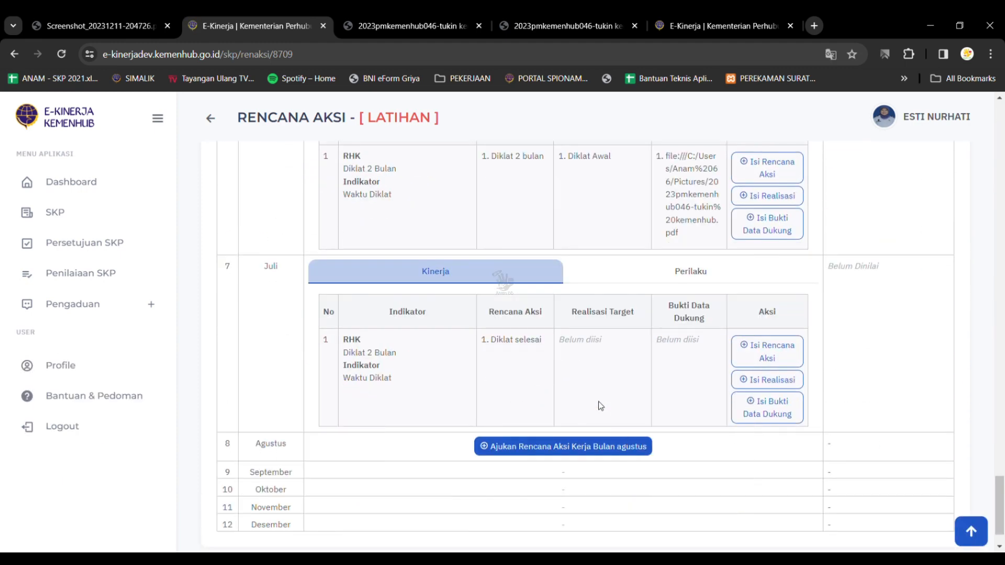
click(757, 385)
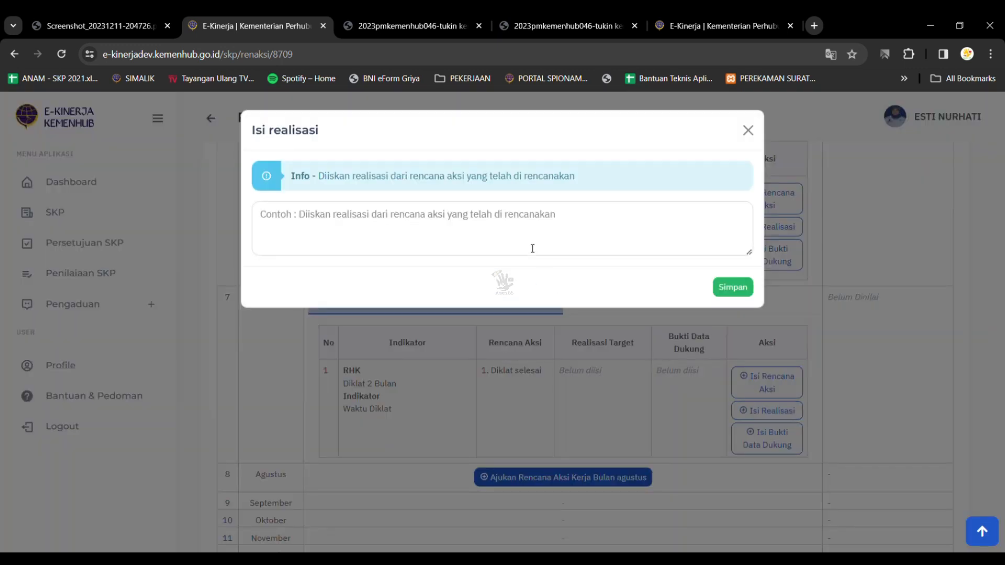
text(Lulus Diklat)
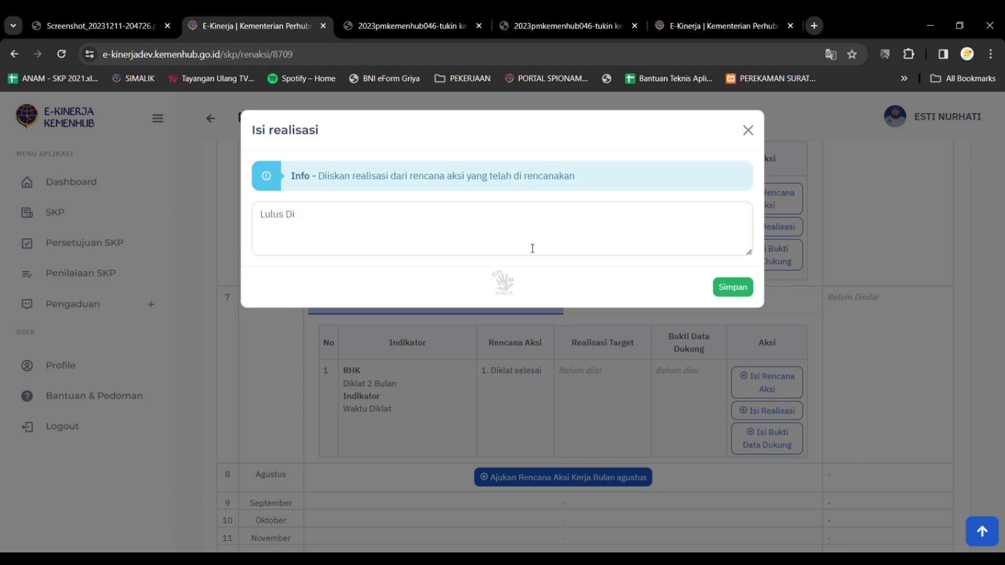
click(736, 292)
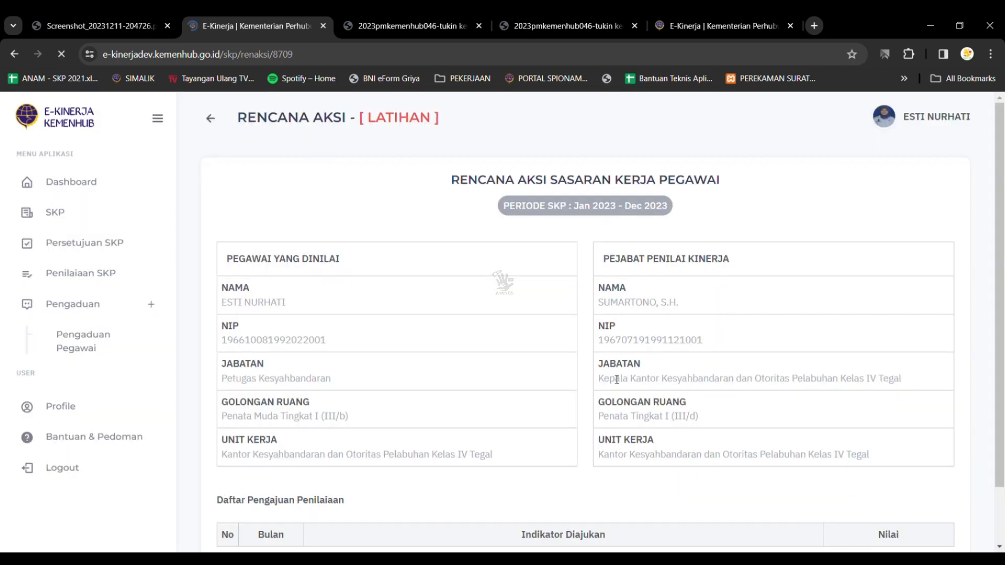
Save the address of the PDF "2023pmkemenhub046-tukin kemenhub.pdf" as the supporting evidence for July's "Waktu Diklat" indicator
scroll(682, 433, down, 6)
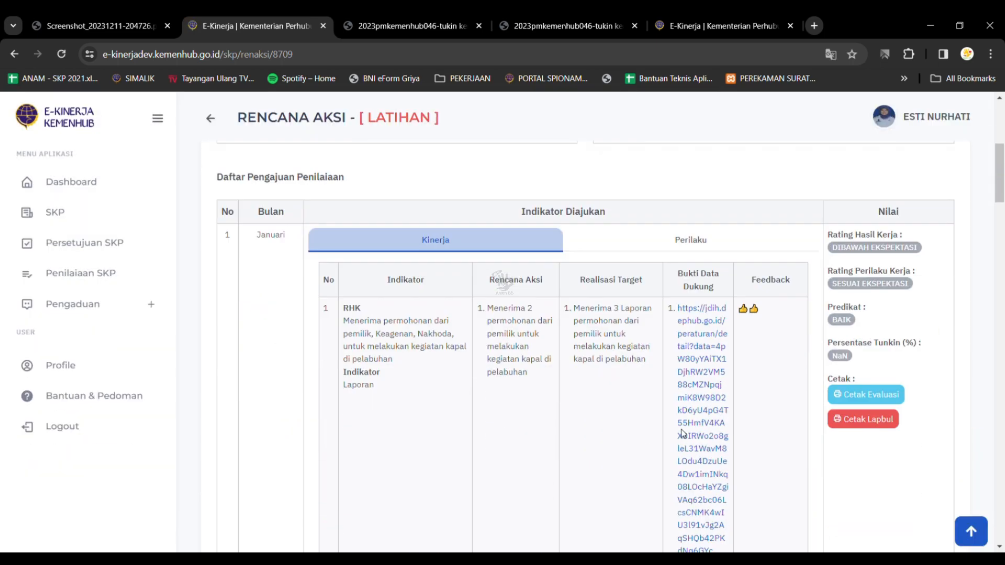
scroll(682, 433, down, 15)
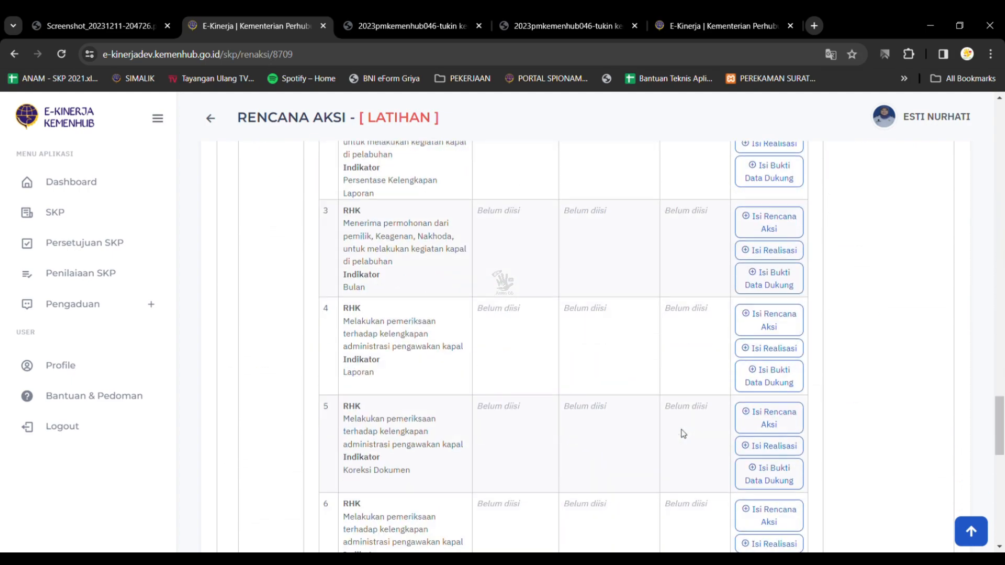
scroll(682, 434, down, 10)
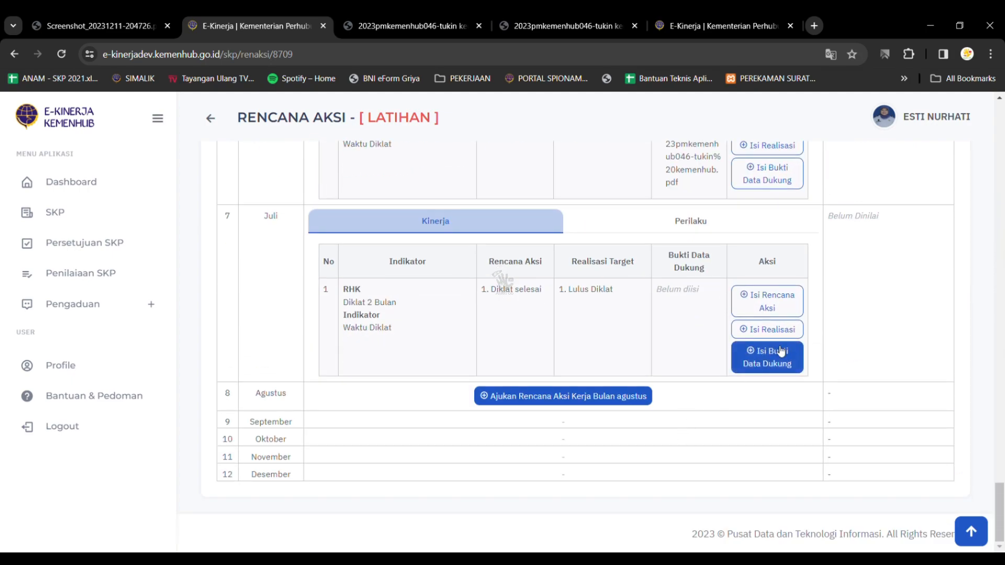
click(781, 350)
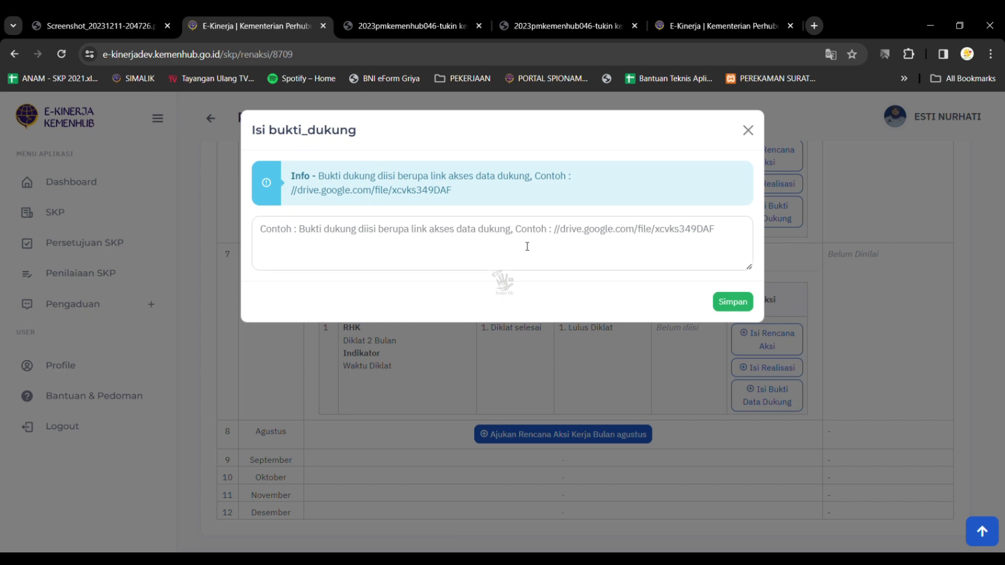
text(file:///C:/Users/Anam%2066/Pictures/2023pmkemenhub046-tukin%20kemenhub.pdf)
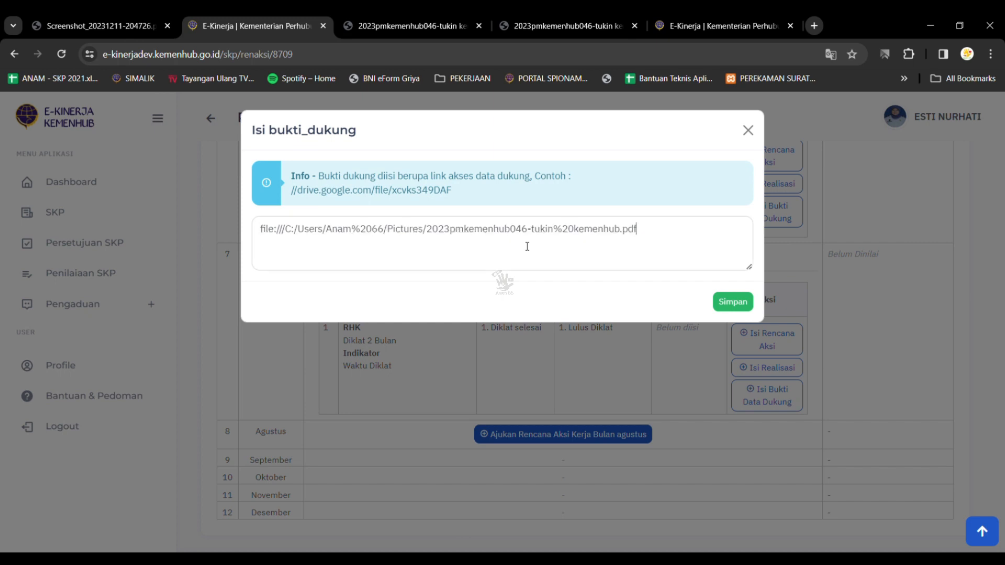
click(725, 303)
click(502, 383)
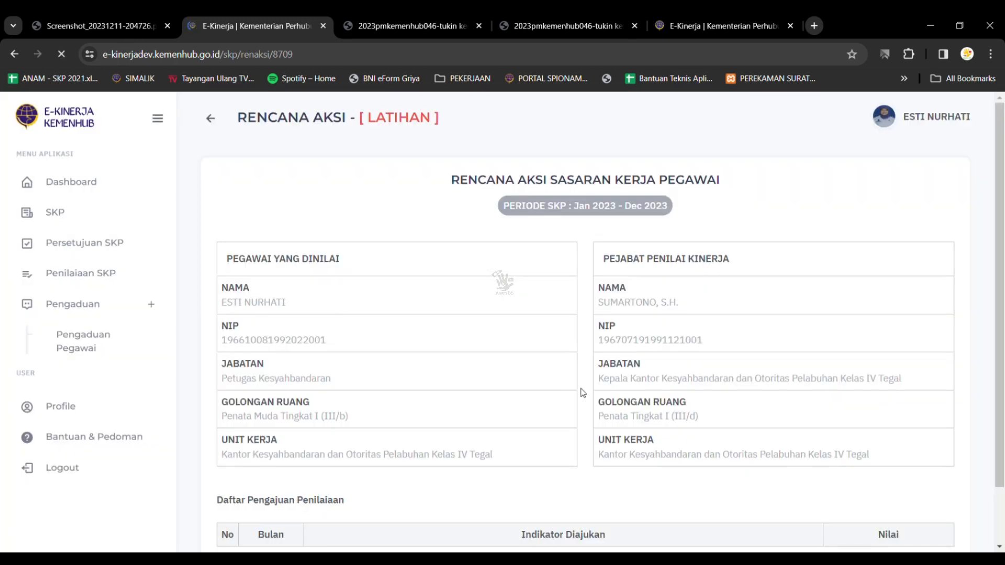
Review the filled July "Waktu Diklat" row, and return to the screenshot with the question about employees on study assignment
scroll(581, 392, down, 1)
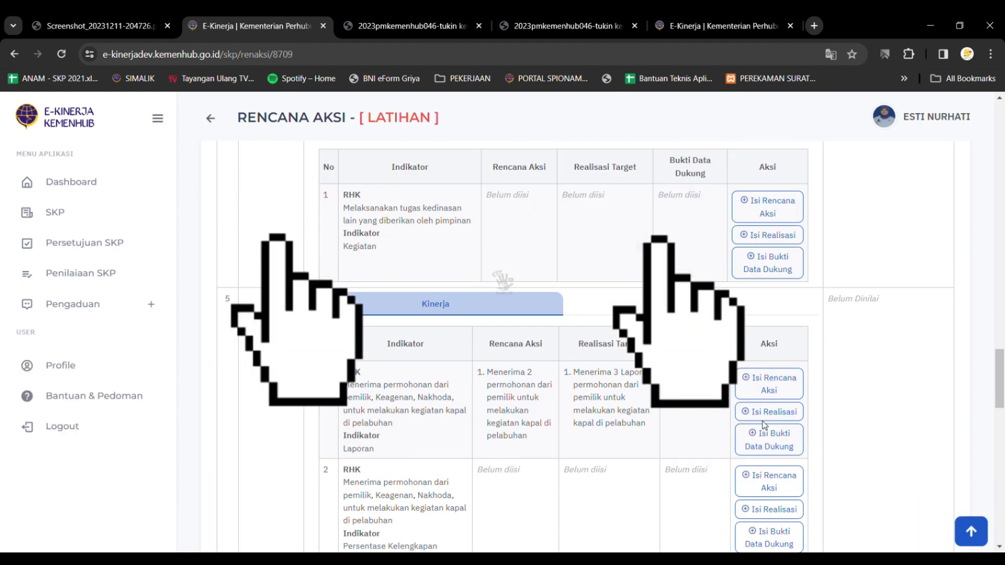
scroll(763, 423, down, 5)
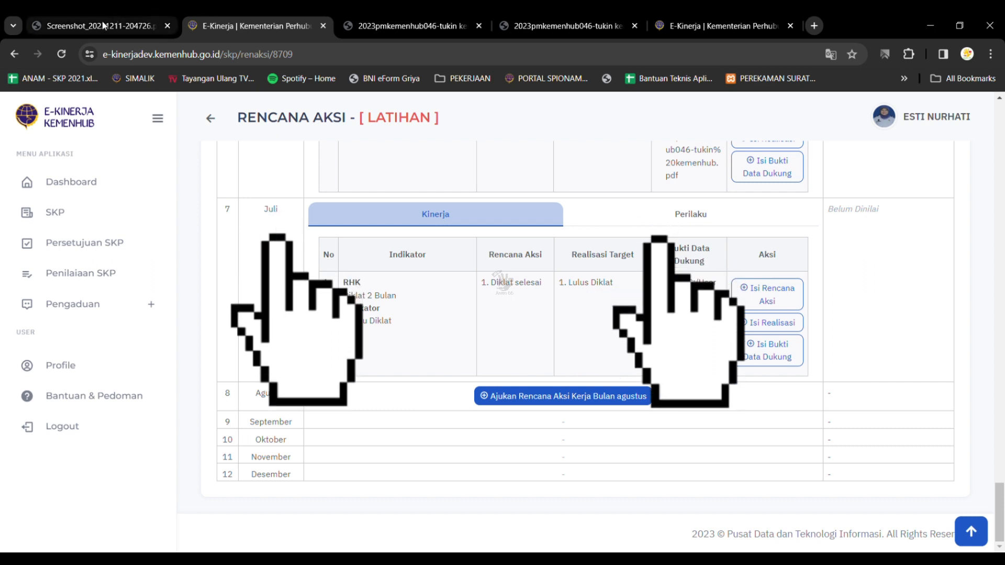
key(ctrl+shift+Tab)
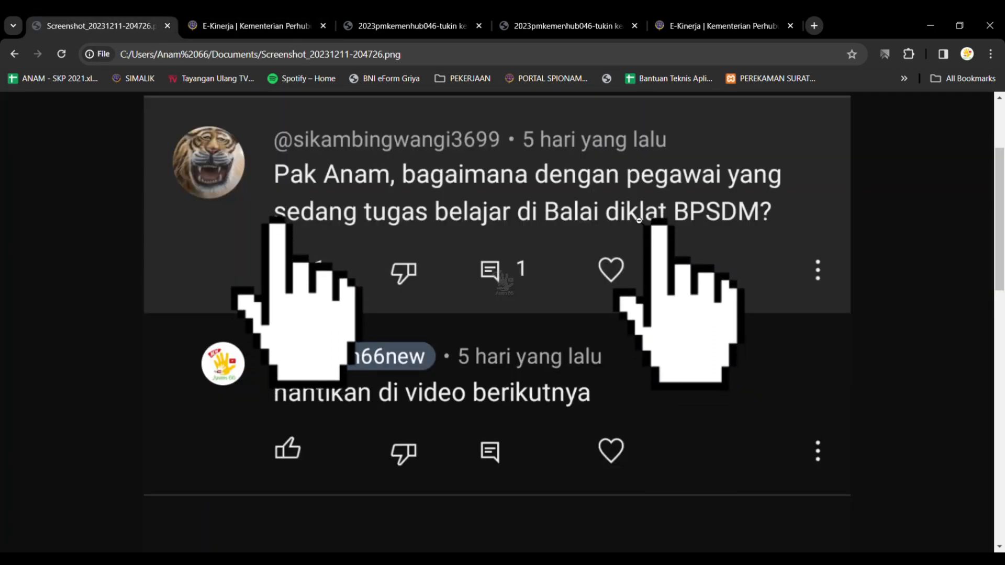